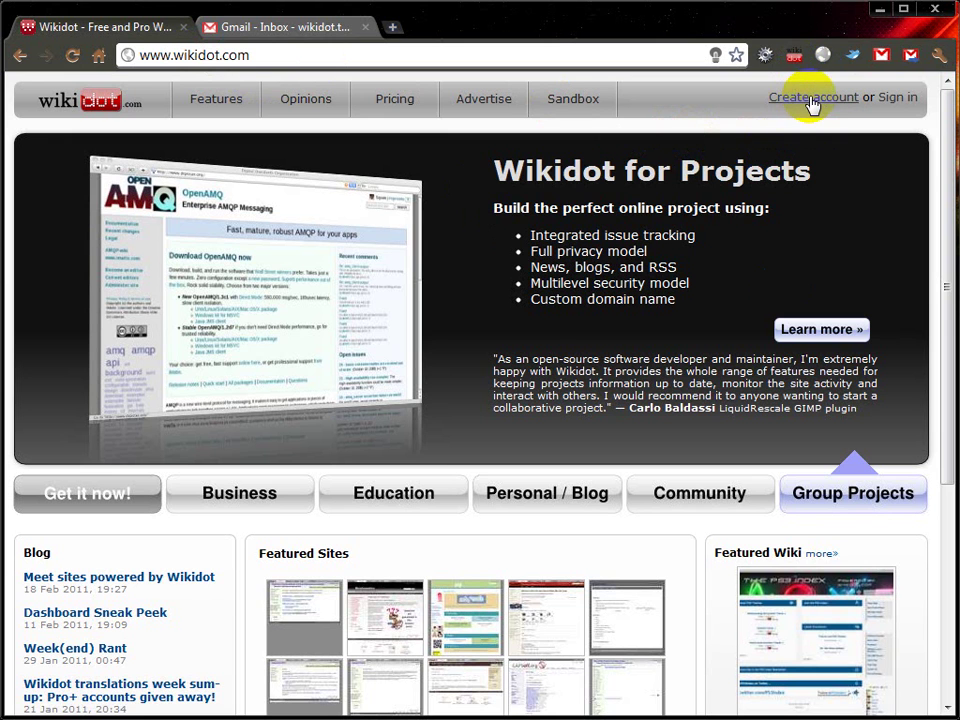
Step: Open Wikidot's 'Create account' registration form in a new tab
left_click(813, 100)
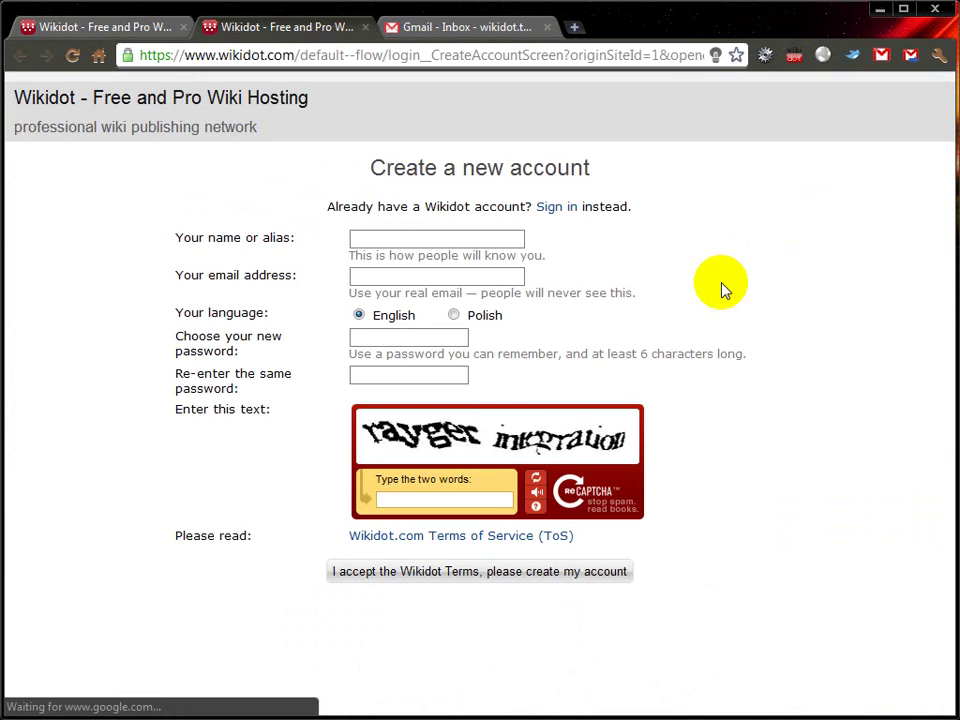
Step: Enter the display name and e-mail address in the sign-up form
left_click(479, 236)
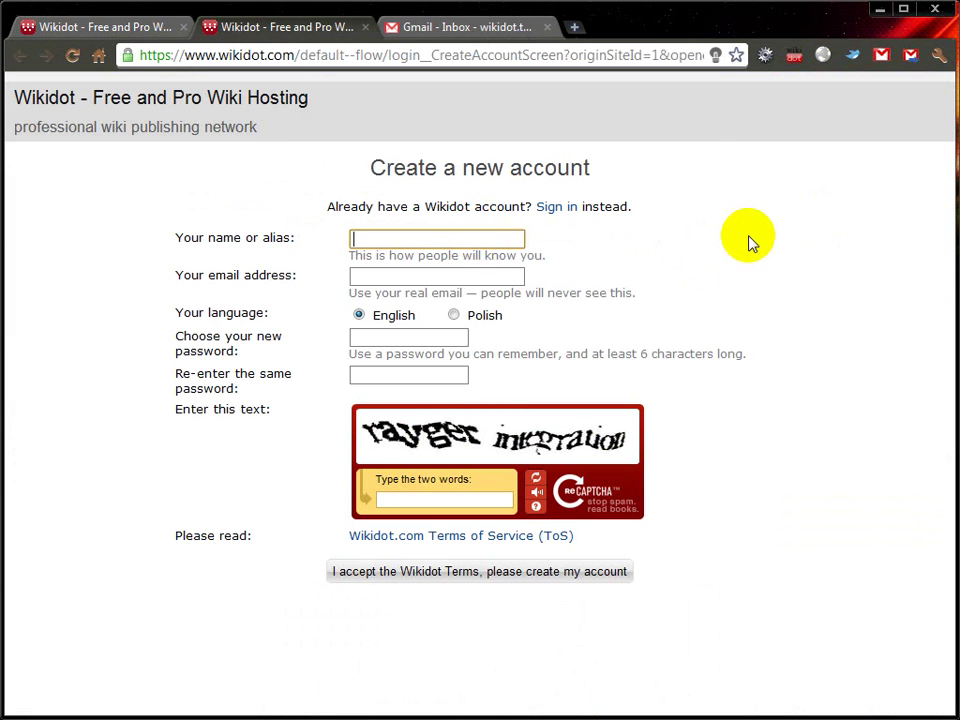
type("leiger youtube")
key("Tab")
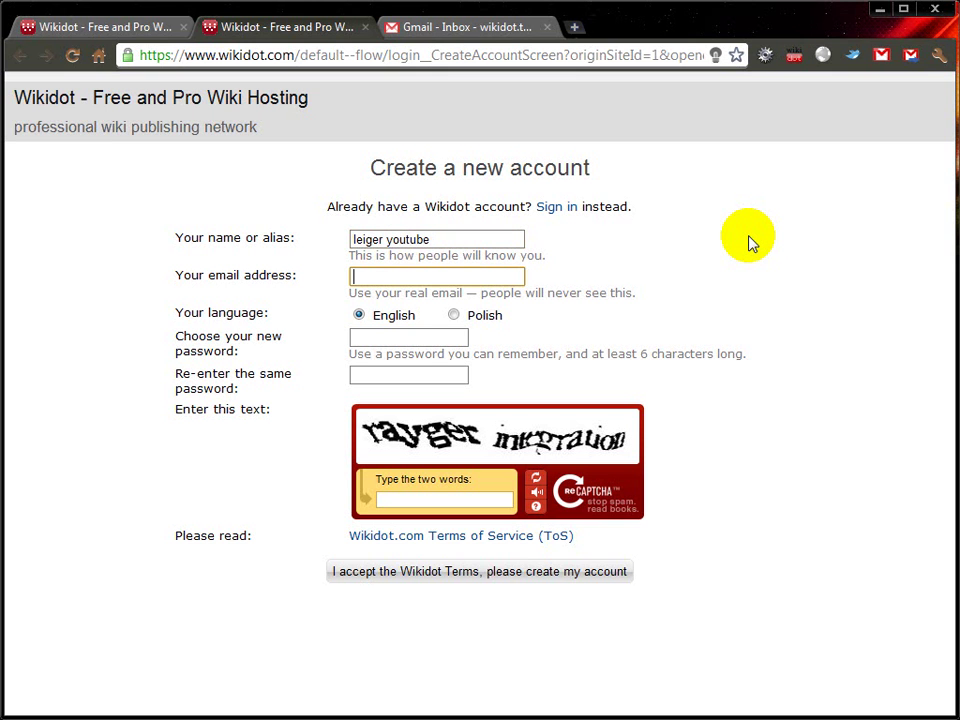
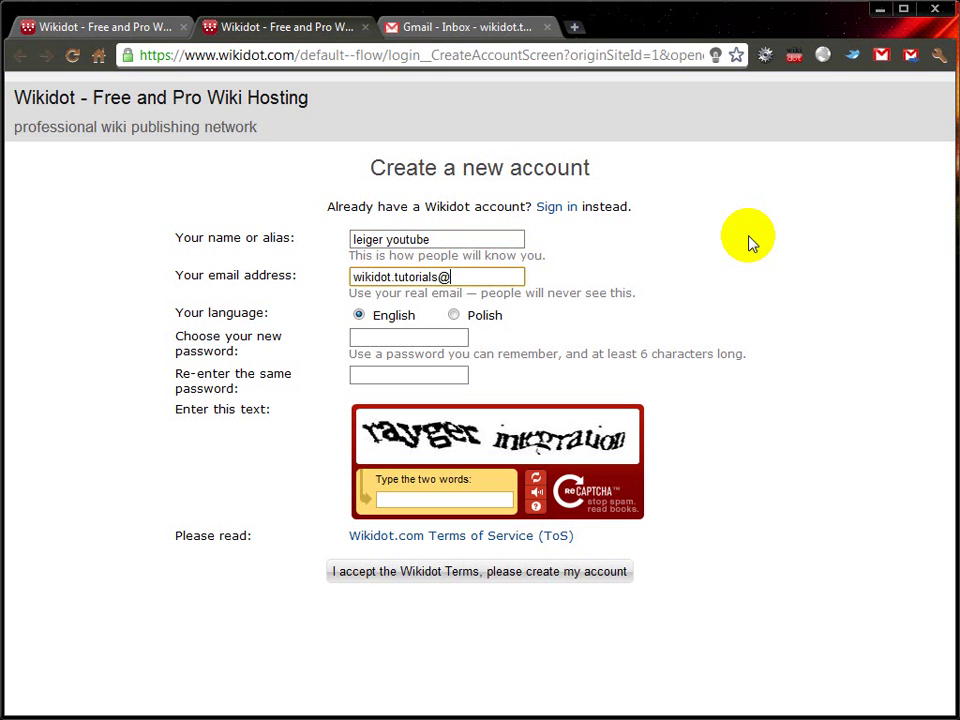
Step: Enter the password twice, fill in the captcha words, and accept the terms to create the account
left_click(405, 337)
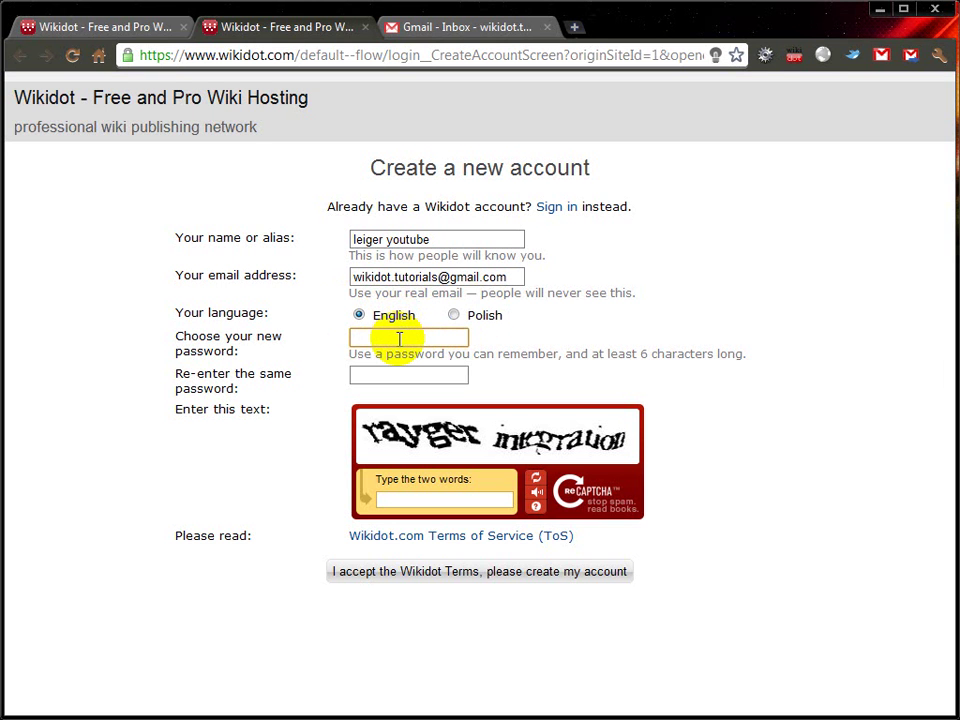
type("**")
key("Tab")
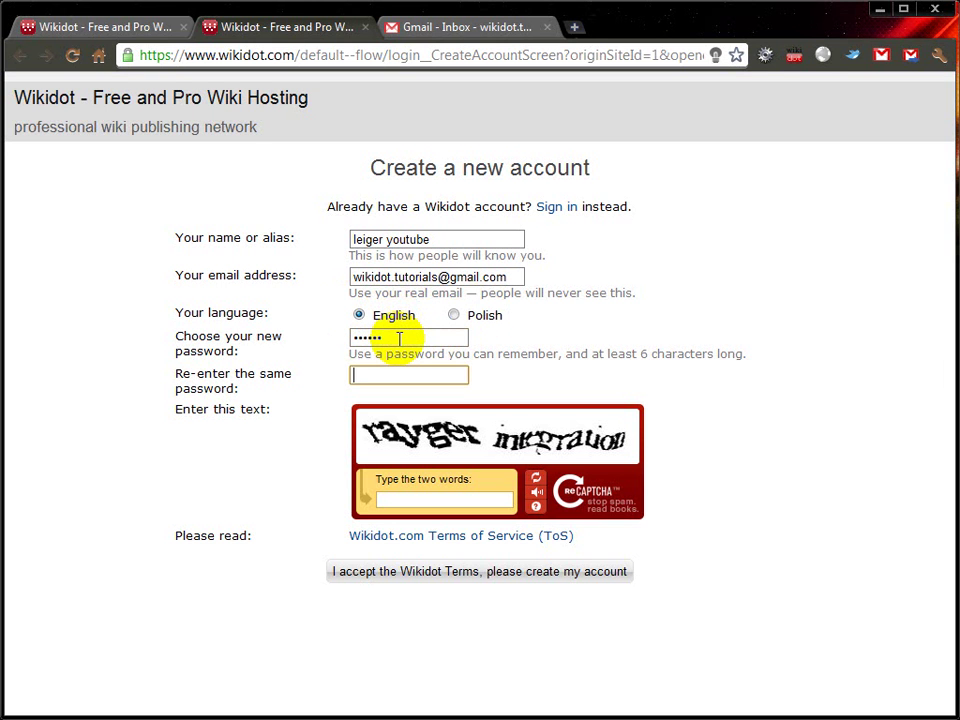
type("******")
left_click(399, 338)
left_click(414, 375)
left_click(553, 385)
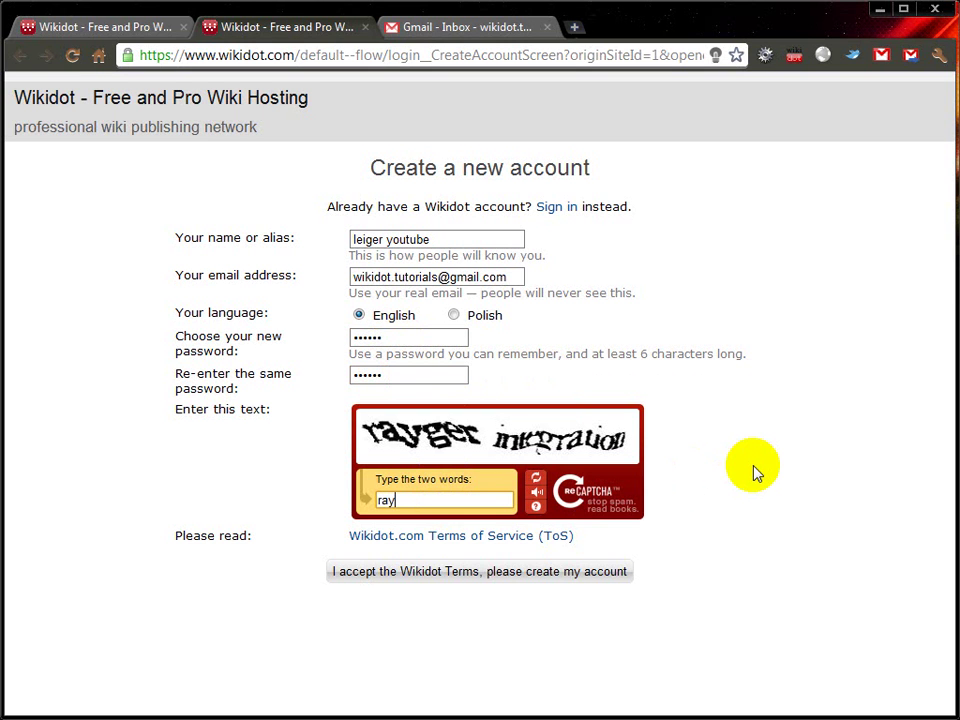
type("er integration")
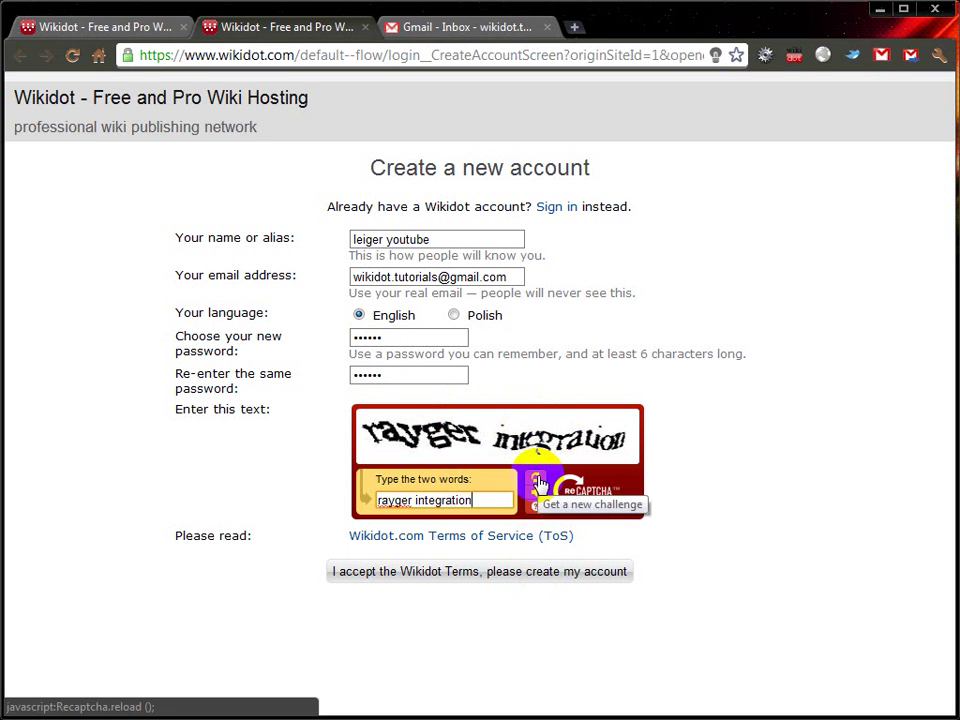
left_click(540, 575)
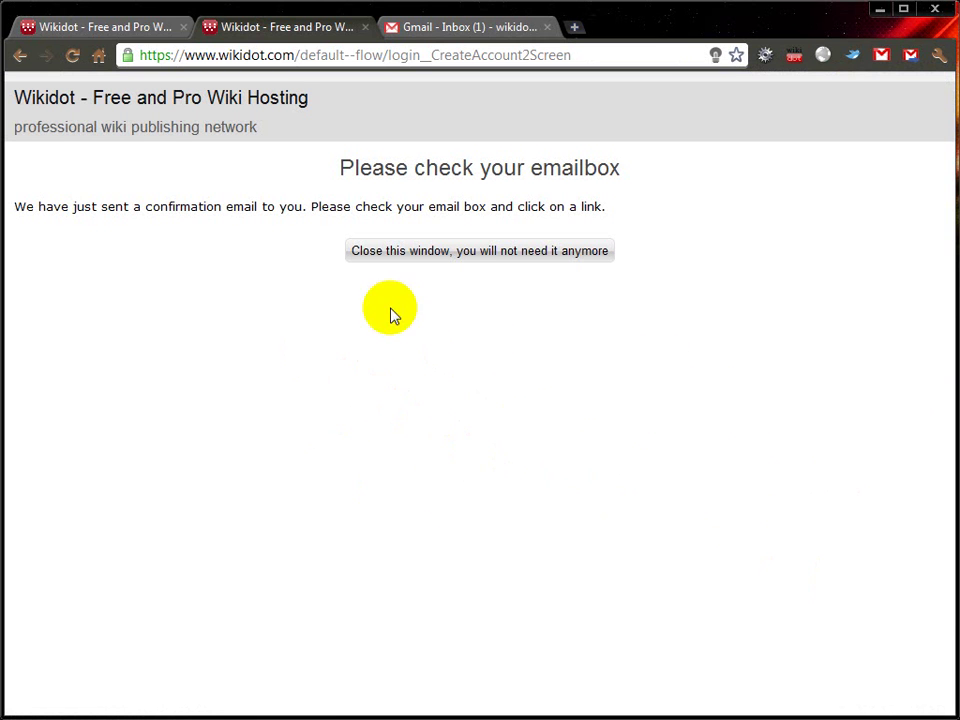
Step: Open the Wikidot verification e-mail in Gmail and follow its account confirmation link
left_click(447, 255)
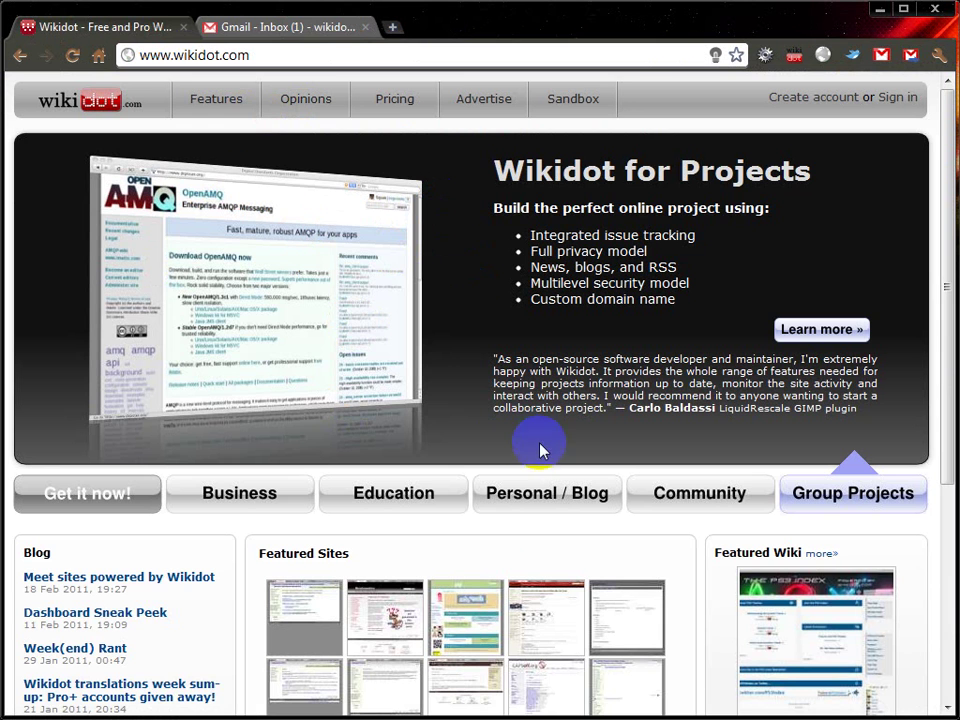
left_click(307, 33)
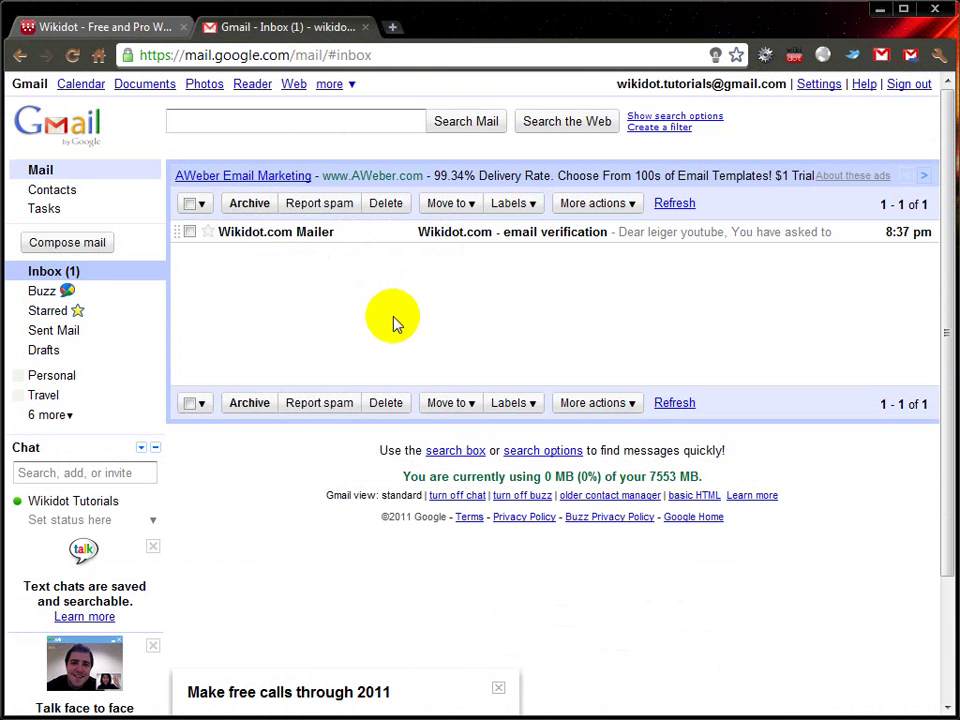
left_click(390, 233)
scroll(604, 354, "down", 2)
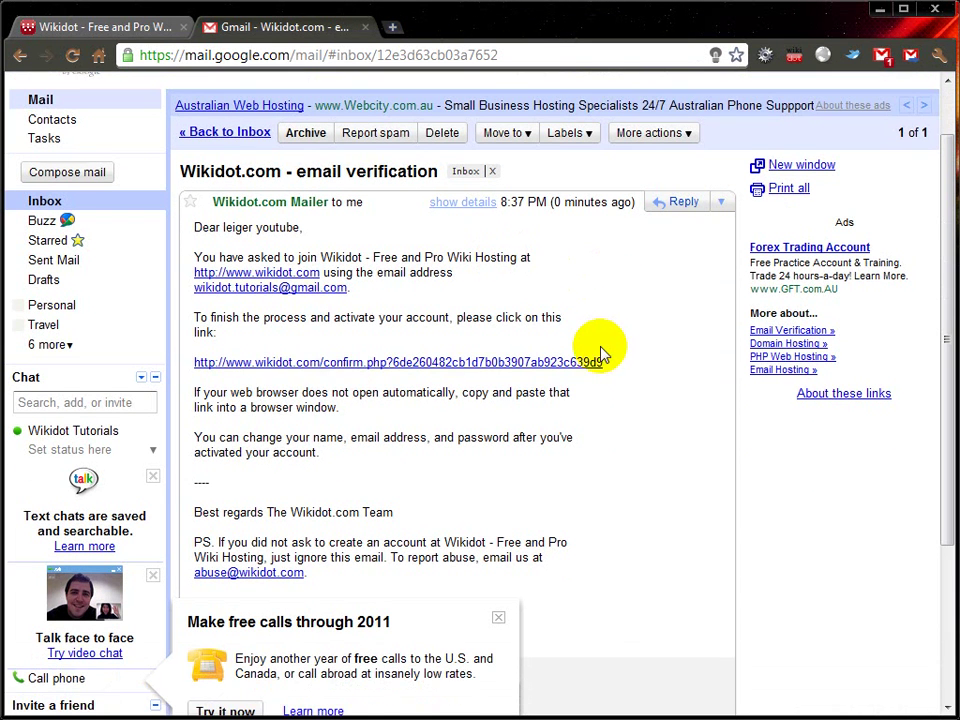
left_click(407, 365)
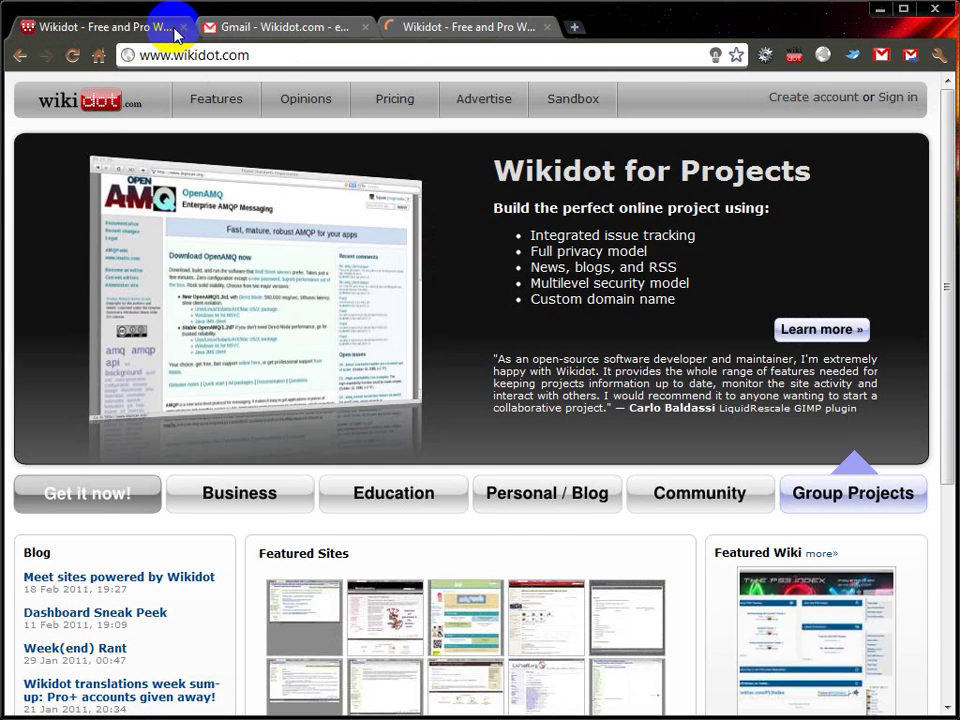
Step: Read the 'Welcome to Wikidot.com!' e-mail and return to the signed-in Wikidot home page
left_click(182, 27)
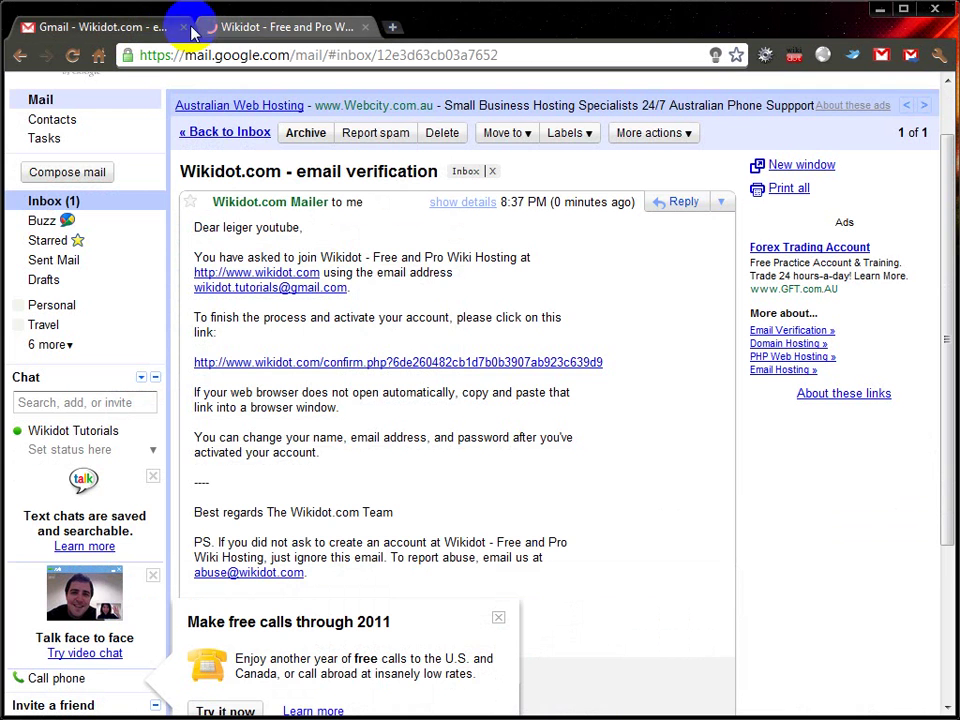
left_click(196, 140)
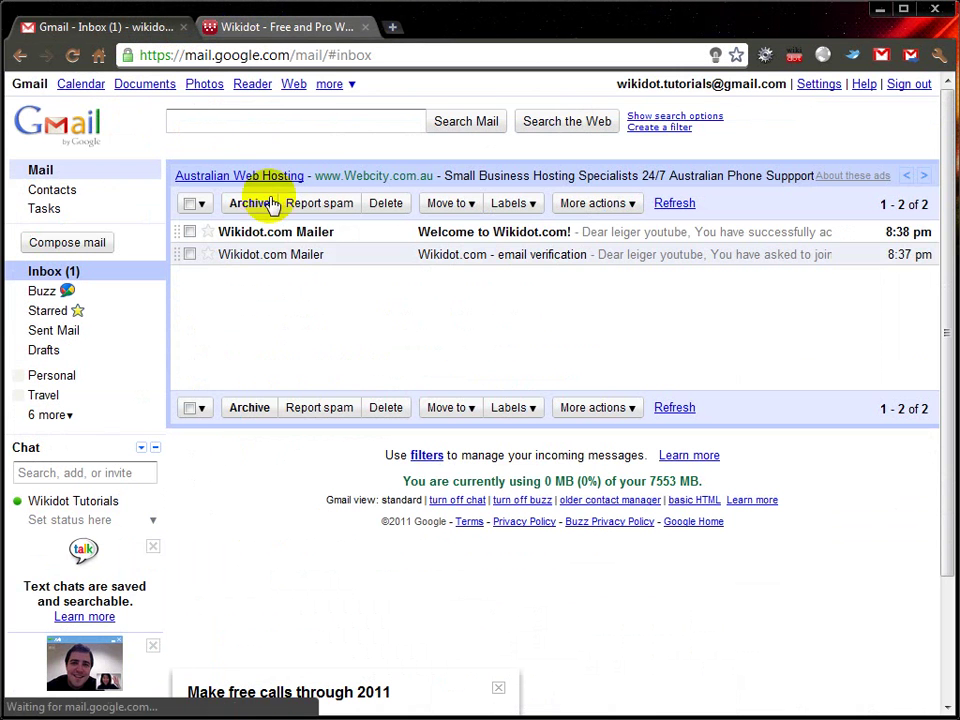
left_click(495, 236)
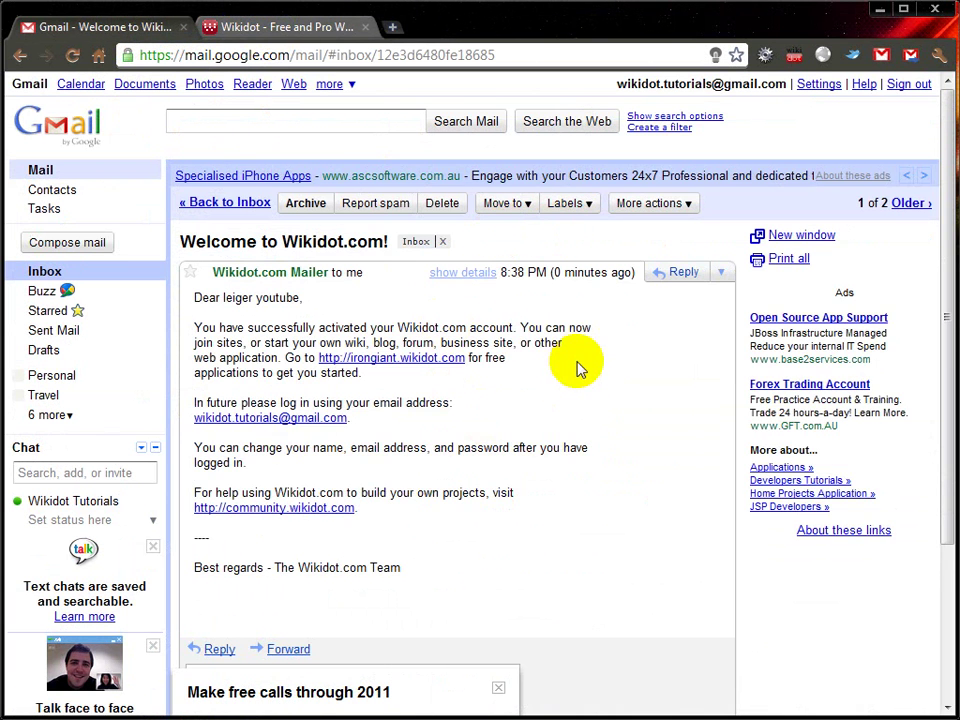
left_click(238, 203)
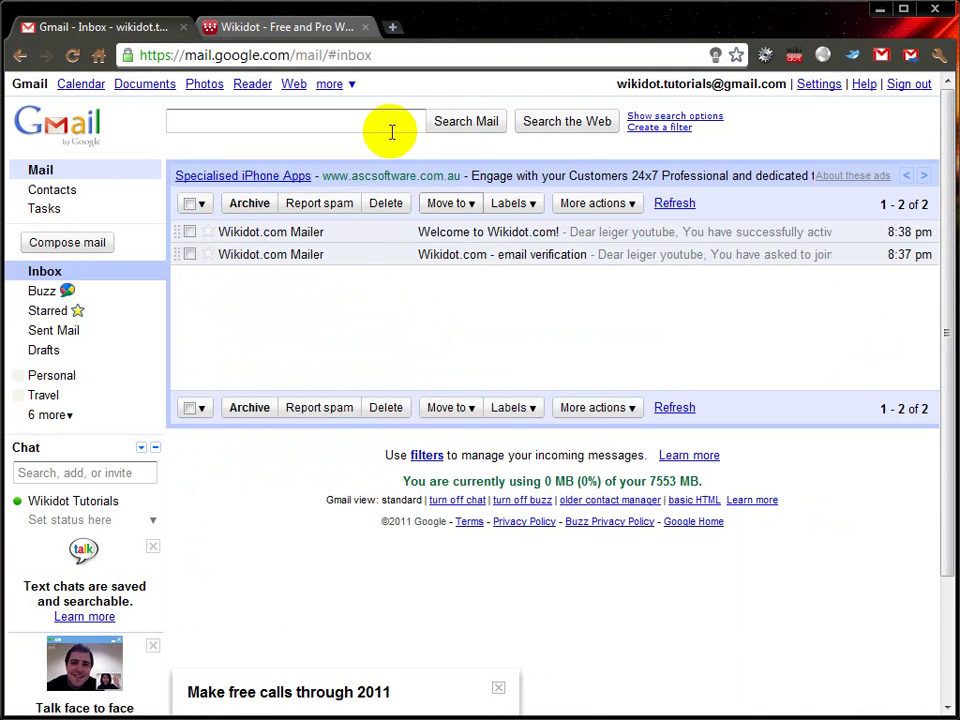
left_click(246, 28)
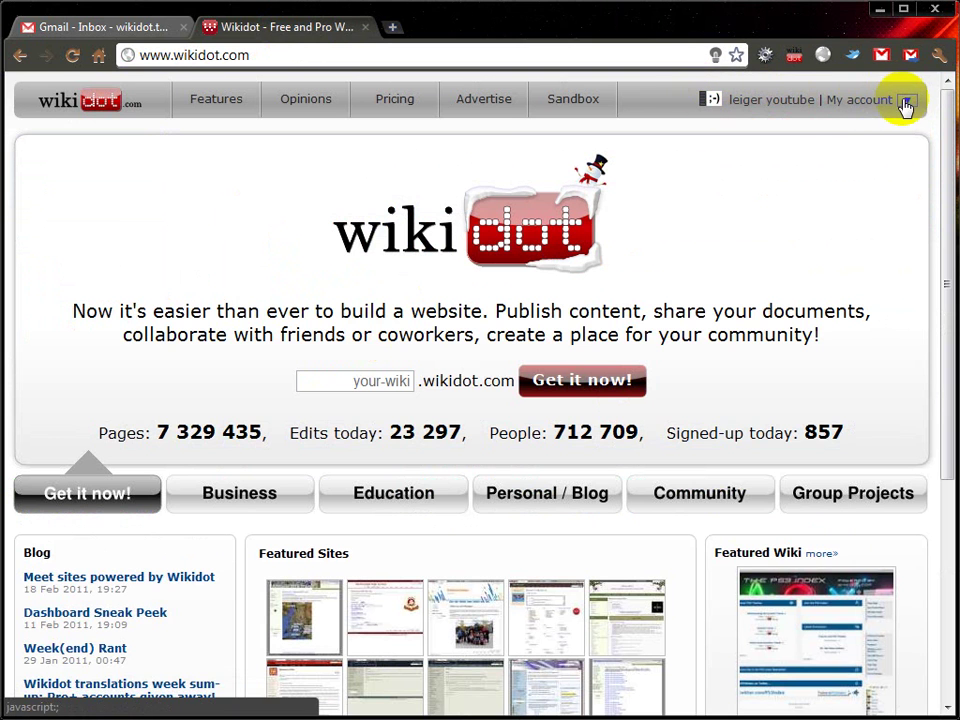
Step: Search Google Images for 'horses' in a new tab
left_click(391, 33)
type("google.com")
key("Return")
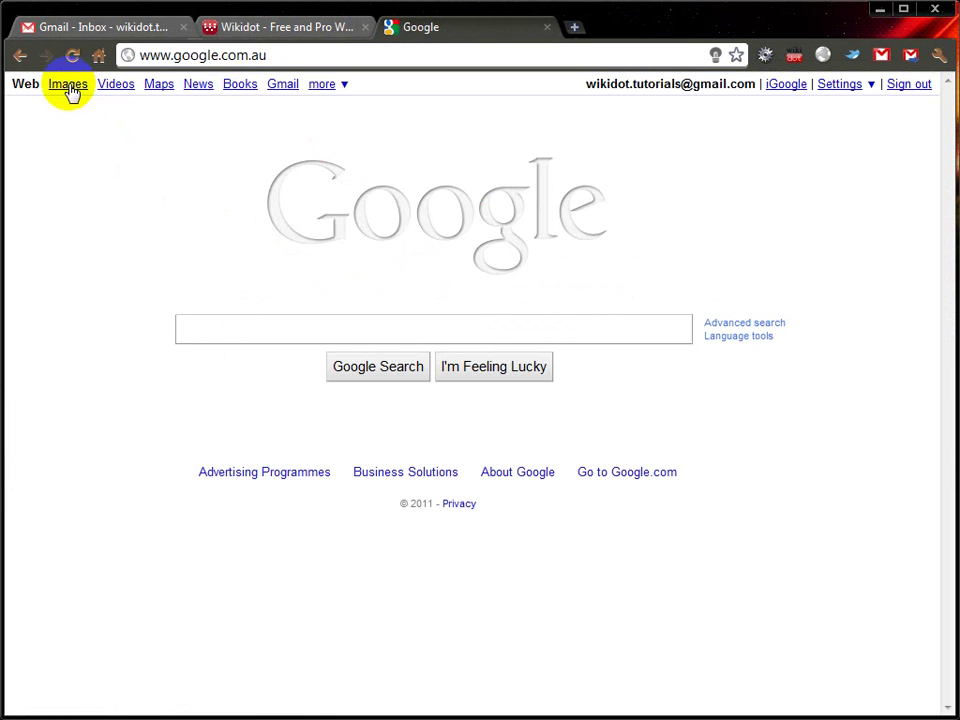
left_click(69, 86)
type("horses")
key("Return")
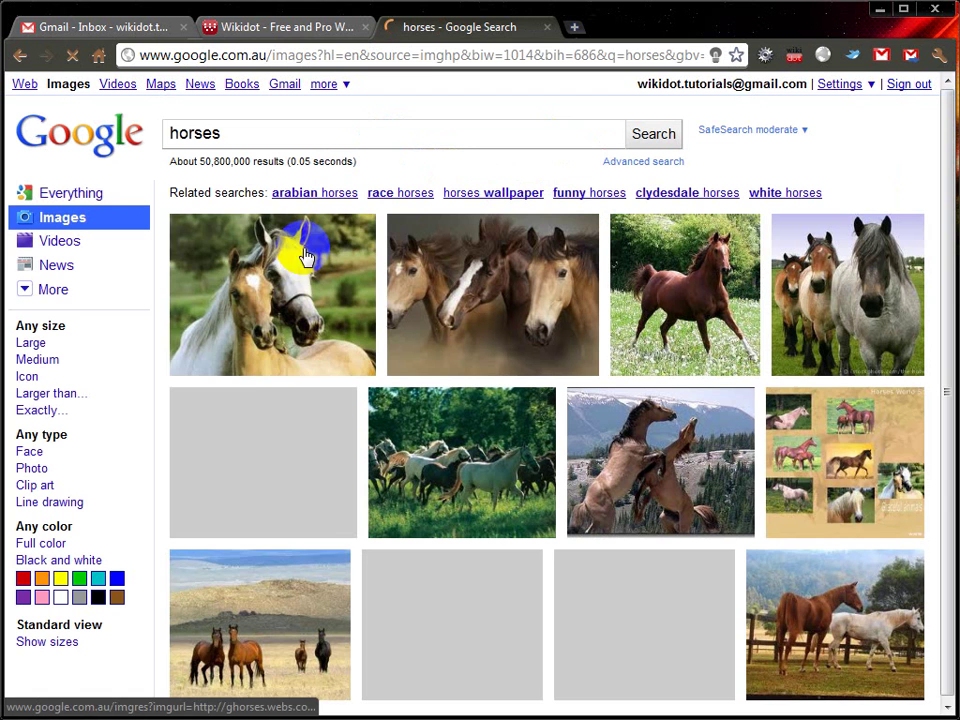
left_click(37, 362)
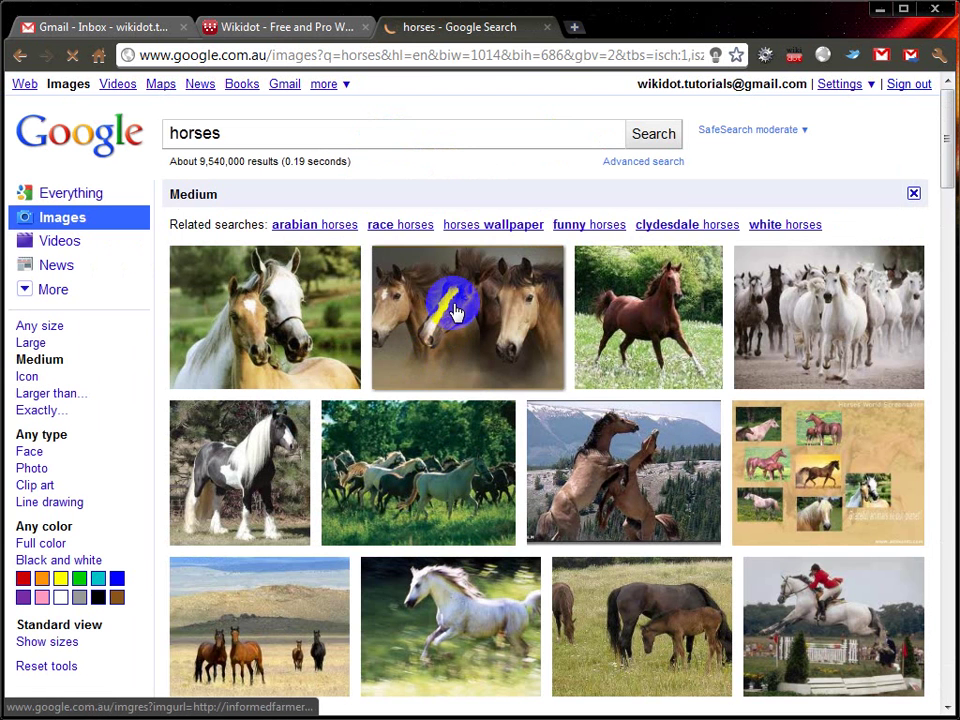
left_click(455, 316)
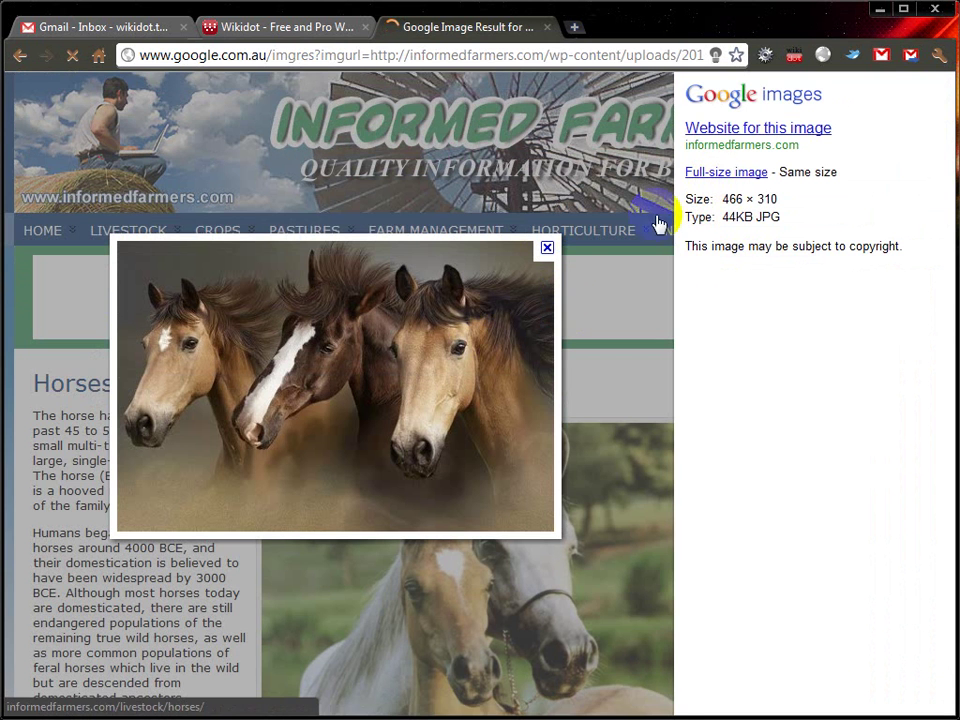
left_click(720, 174)
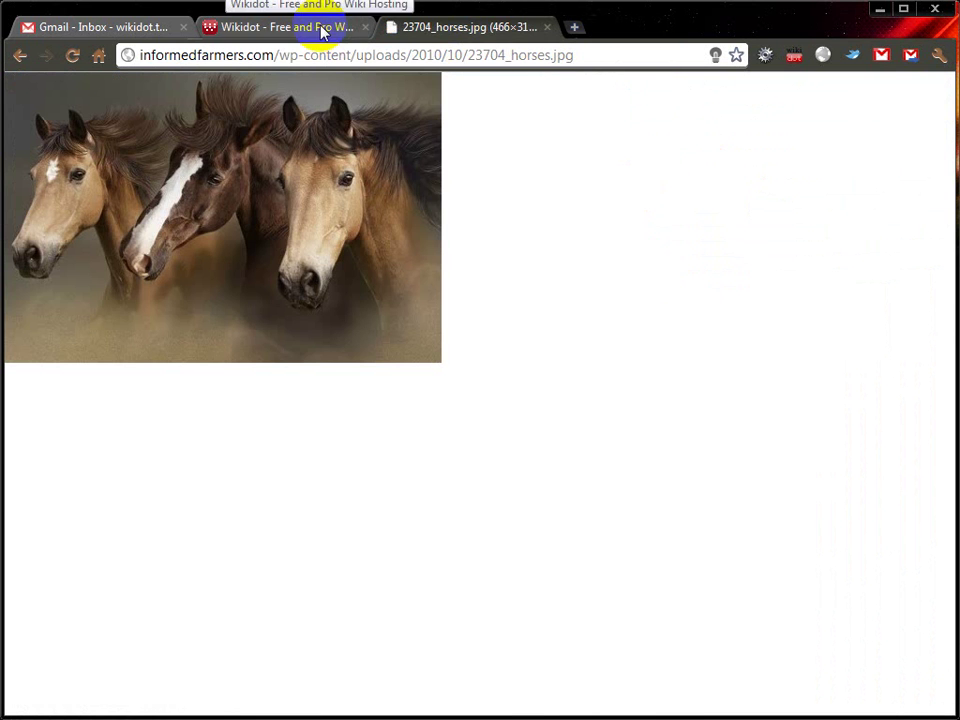
left_click(321, 31)
left_click(907, 101)
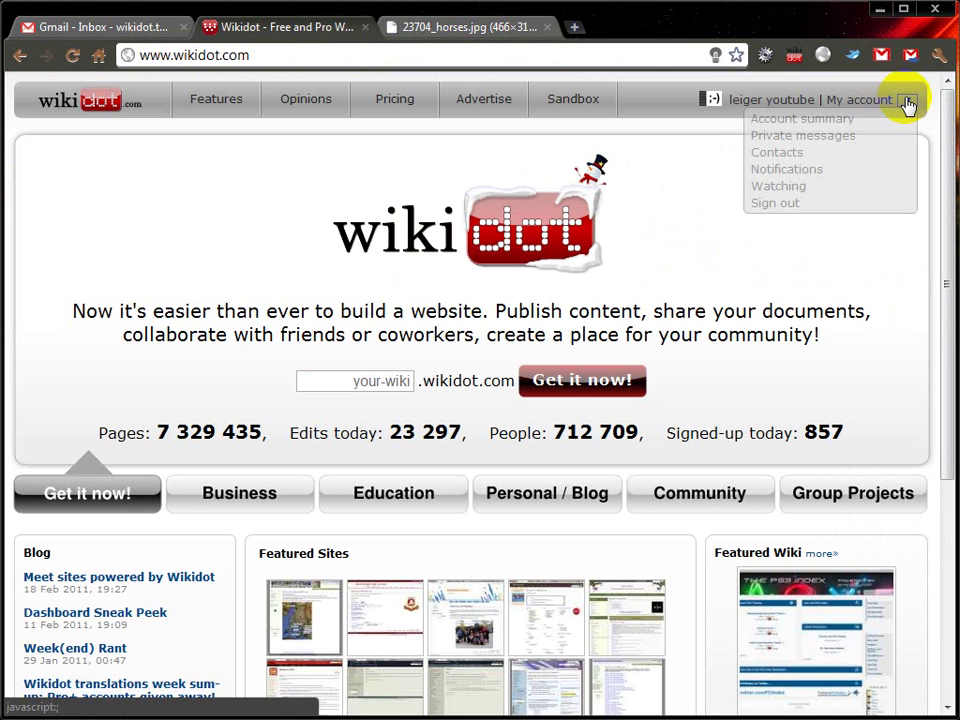
Step: Go to the account's profile settings and start changing the buddy icon
left_click(813, 120)
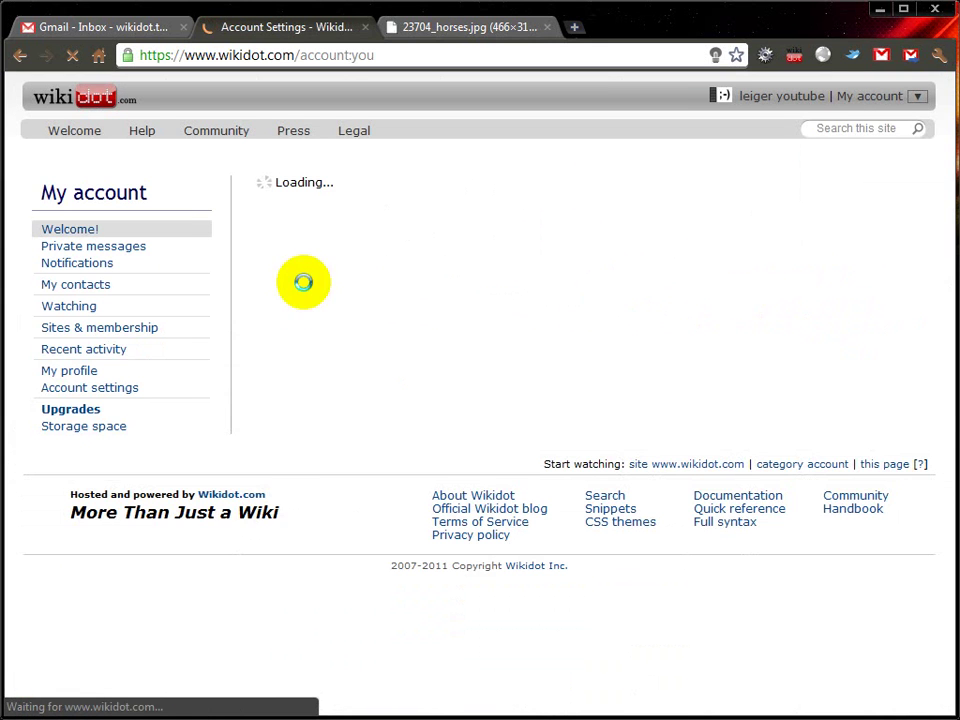
left_click(61, 371)
left_click(60, 370)
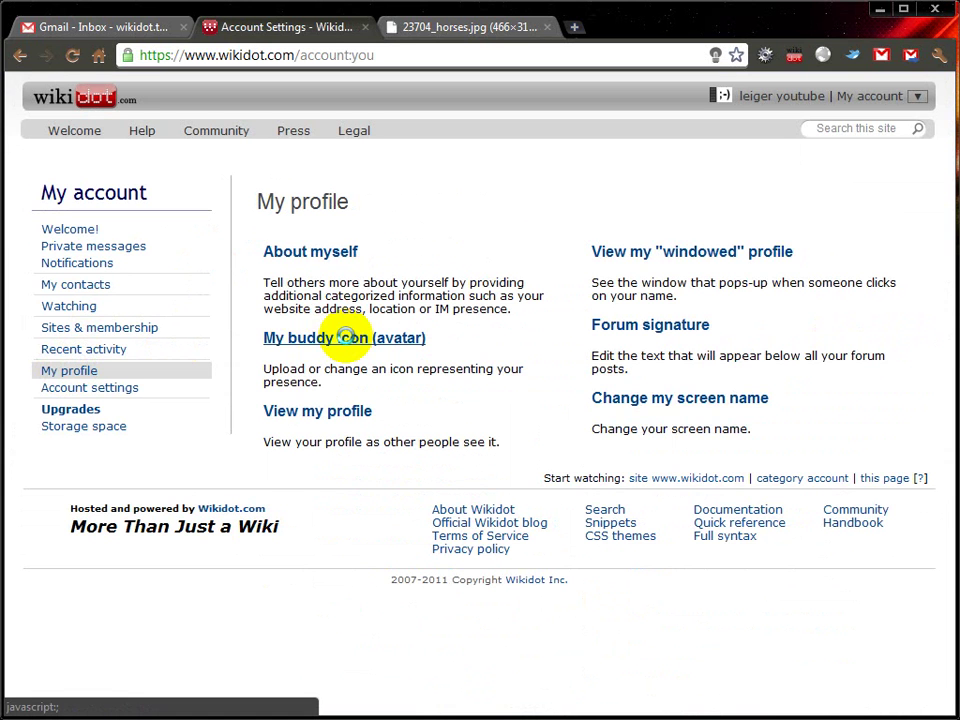
left_click(345, 337)
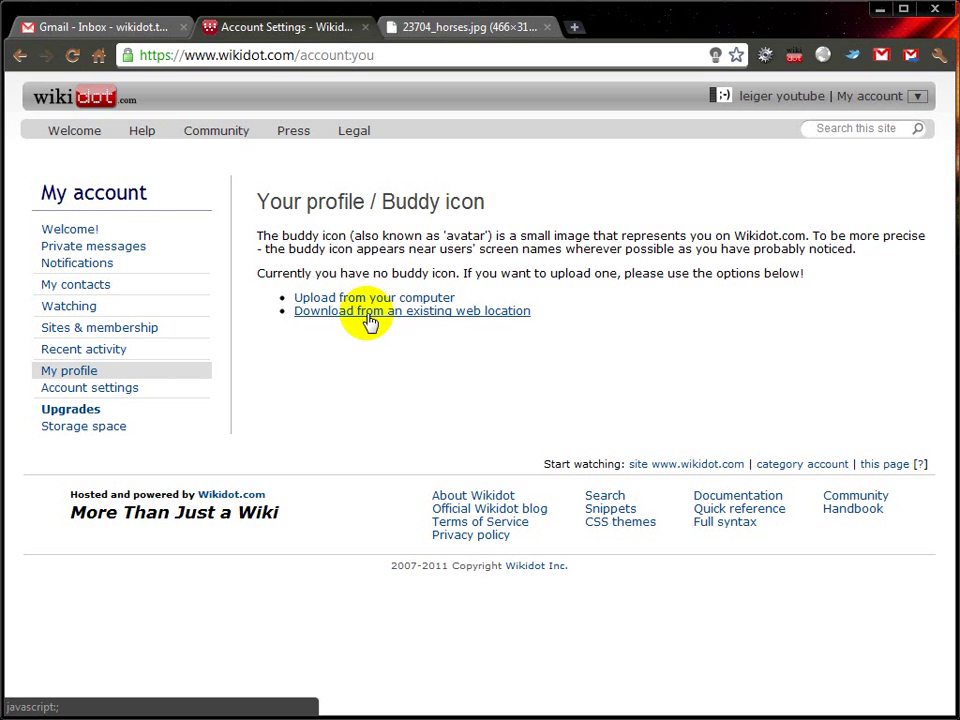
Step: Paste the full-size horses image's web address as the avatar source and fetch it
left_click(366, 312)
left_click(450, 28)
left_click(416, 55)
key("ctrl+c")
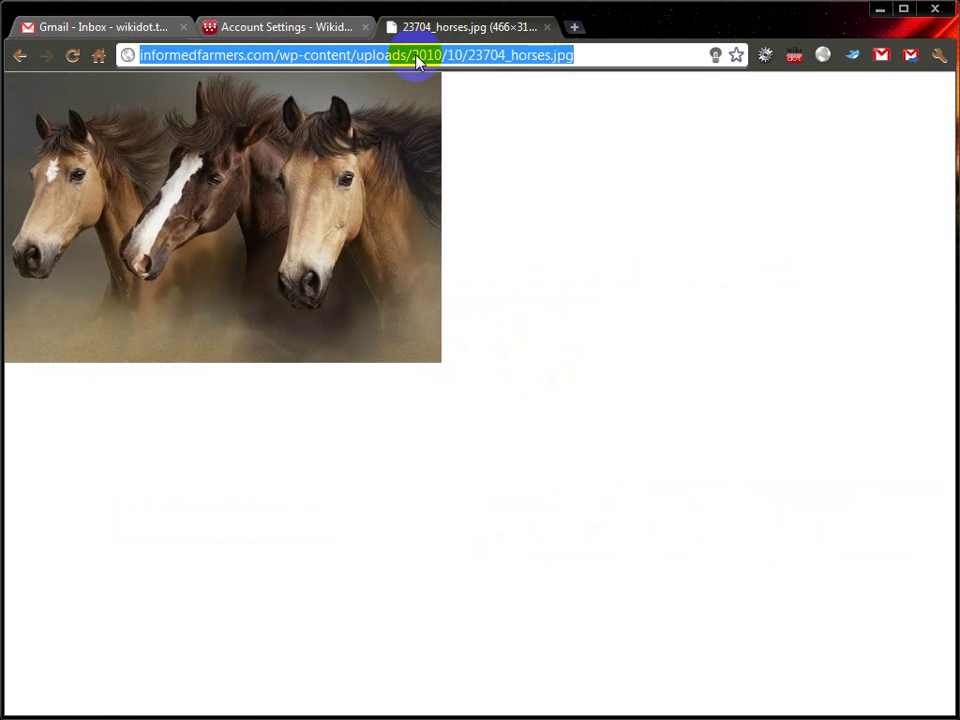
left_click(326, 30)
left_click(647, 306)
key("ctrl+v")
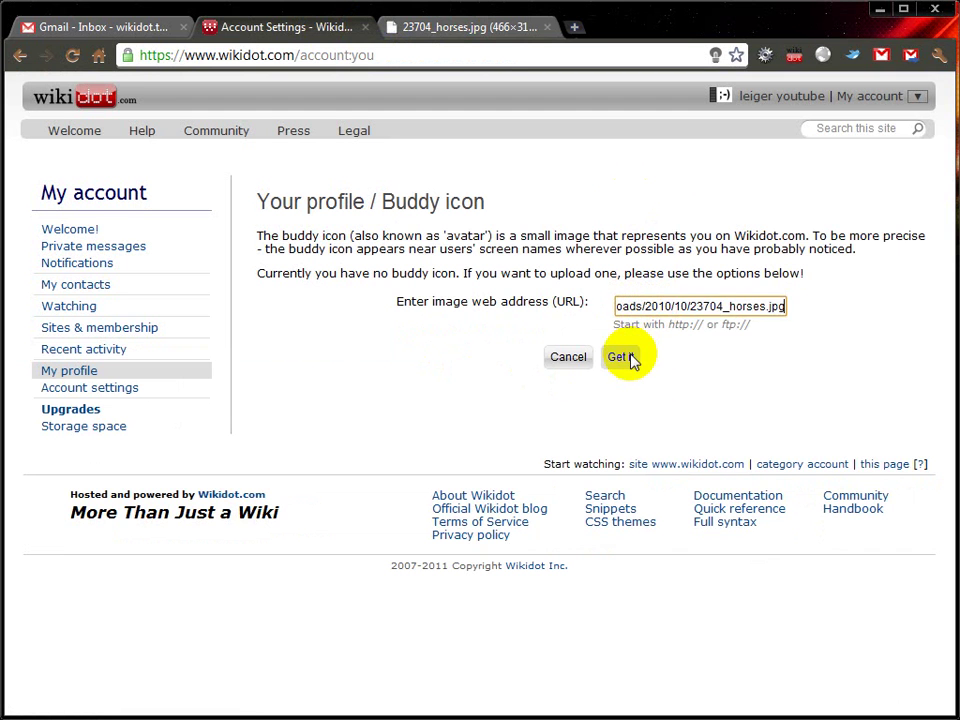
left_click(624, 358)
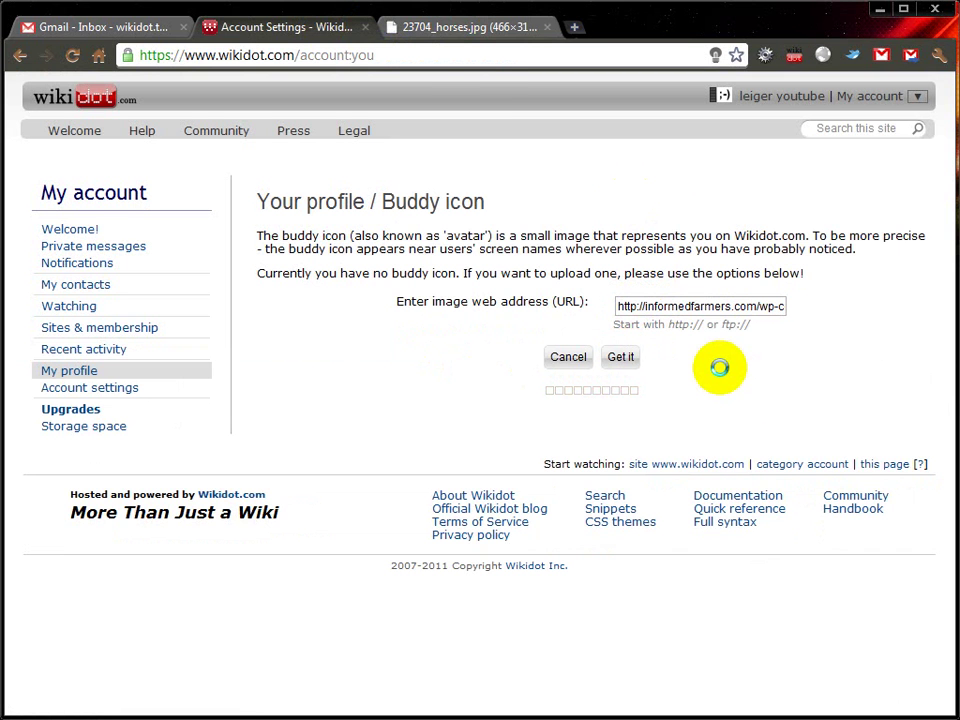
Step: Close the horses image tab and accept the image as the buddy icon
left_click(433, 30)
left_click(511, 222)
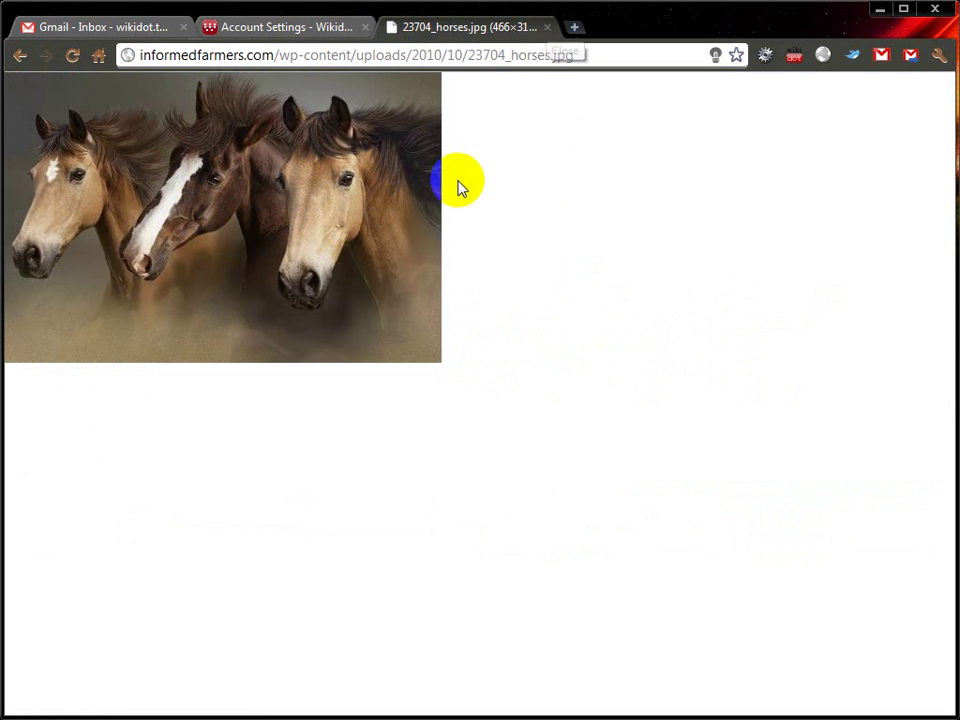
left_click(549, 27)
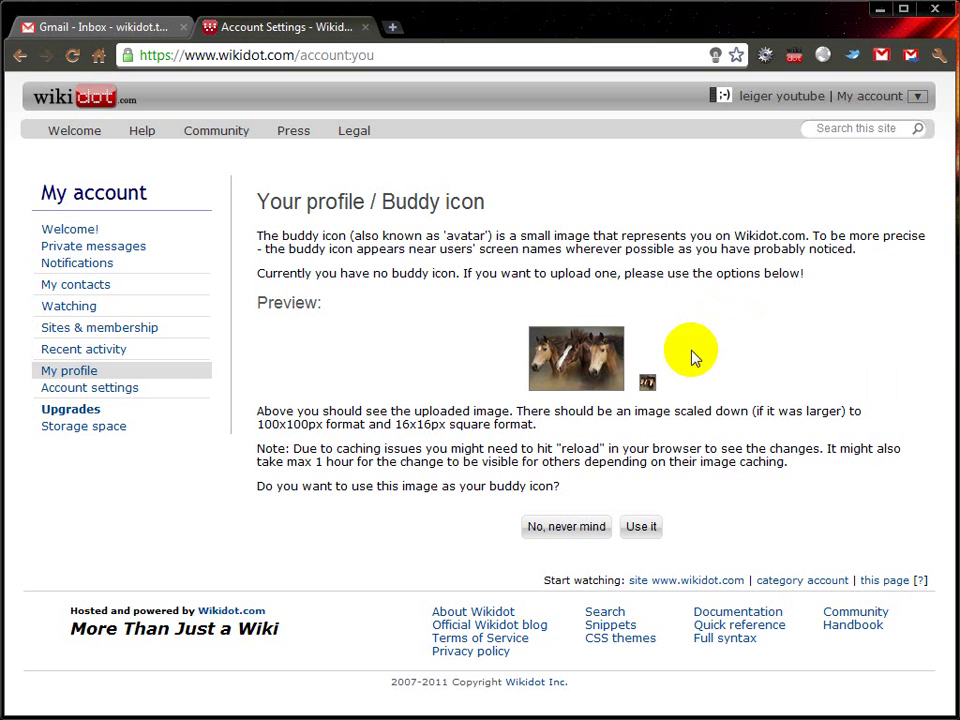
double_click(649, 386)
left_click(640, 526)
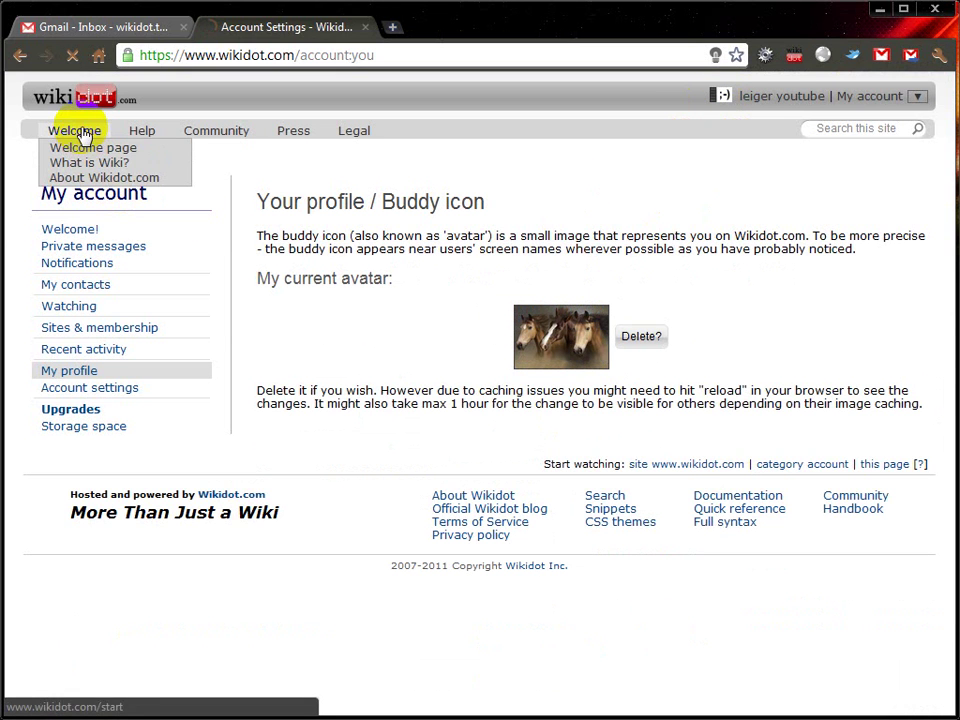
left_click(71, 131)
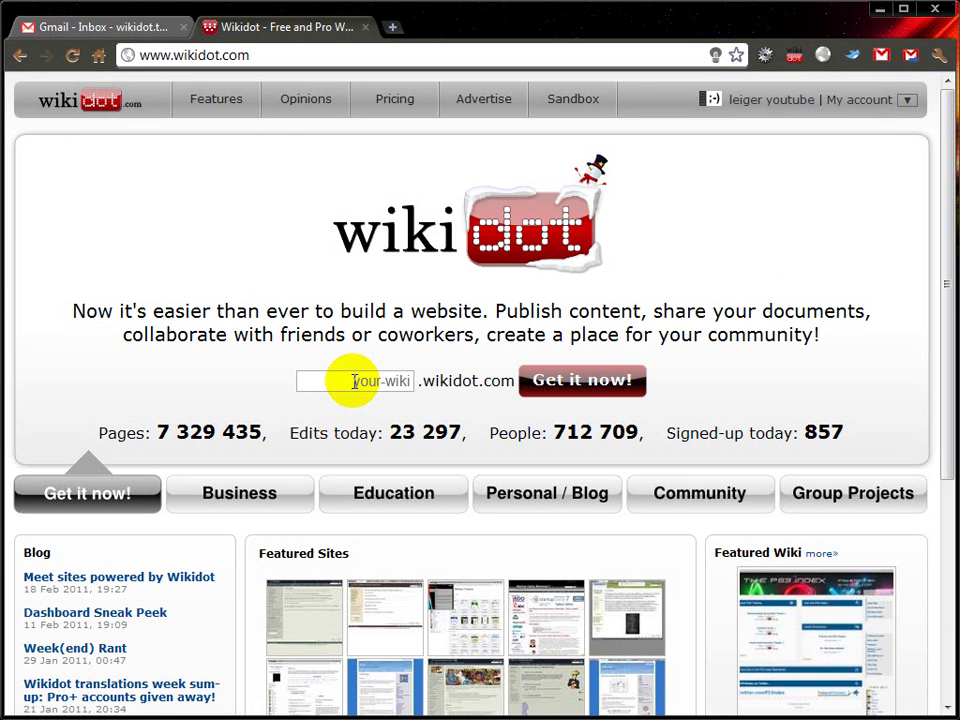
Step: Enter the new site's web address and start creating the site
left_click(353, 381)
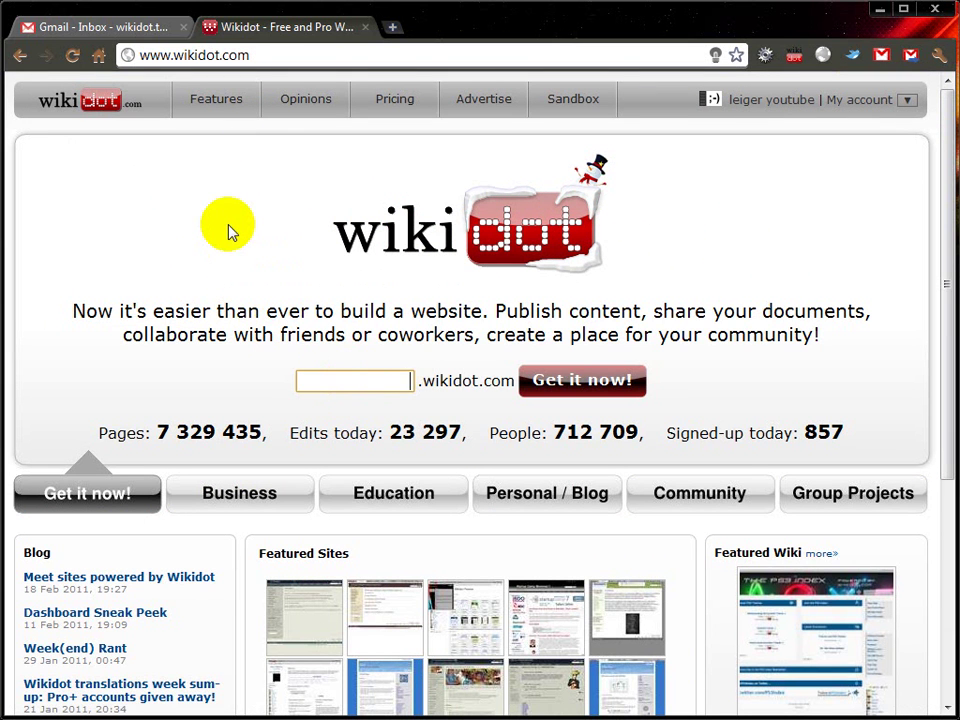
type("leiger-youtubve")
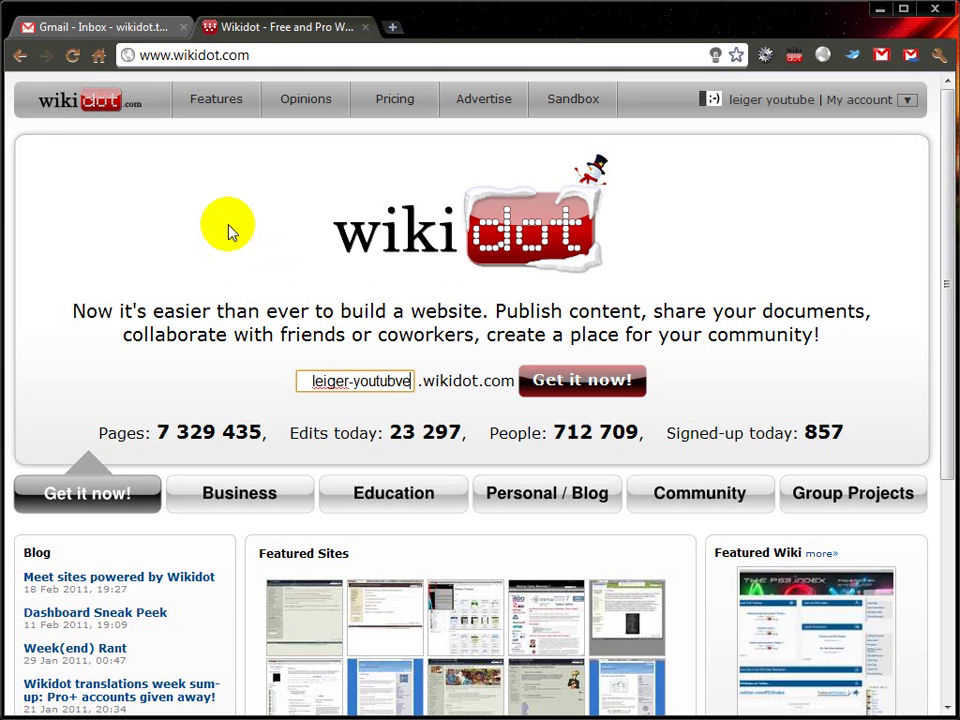
key("BackSpace")
key("BackSpace")
type("e")
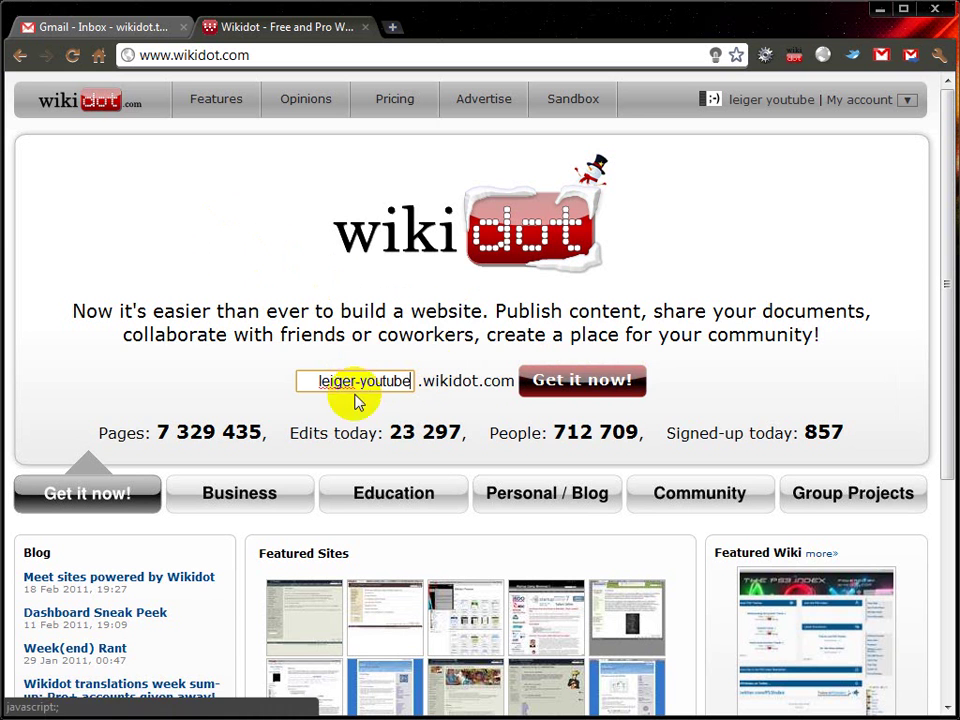
left_click(591, 383)
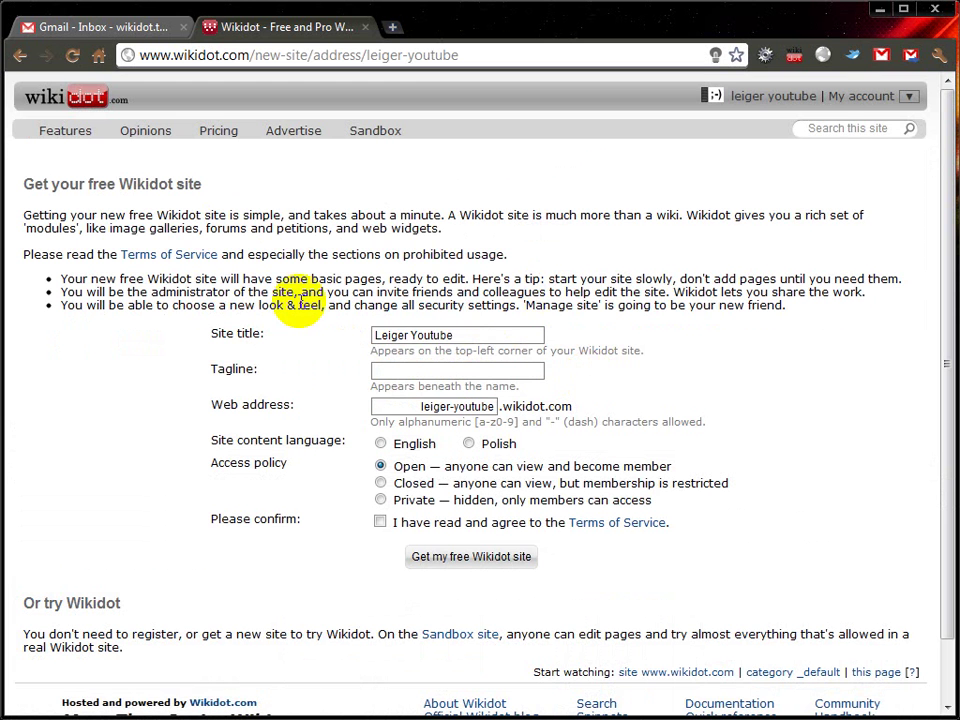
Step: Title the site 'Example website for tutorial', make it English and Open, accept the terms, and create it
left_click(432, 373)
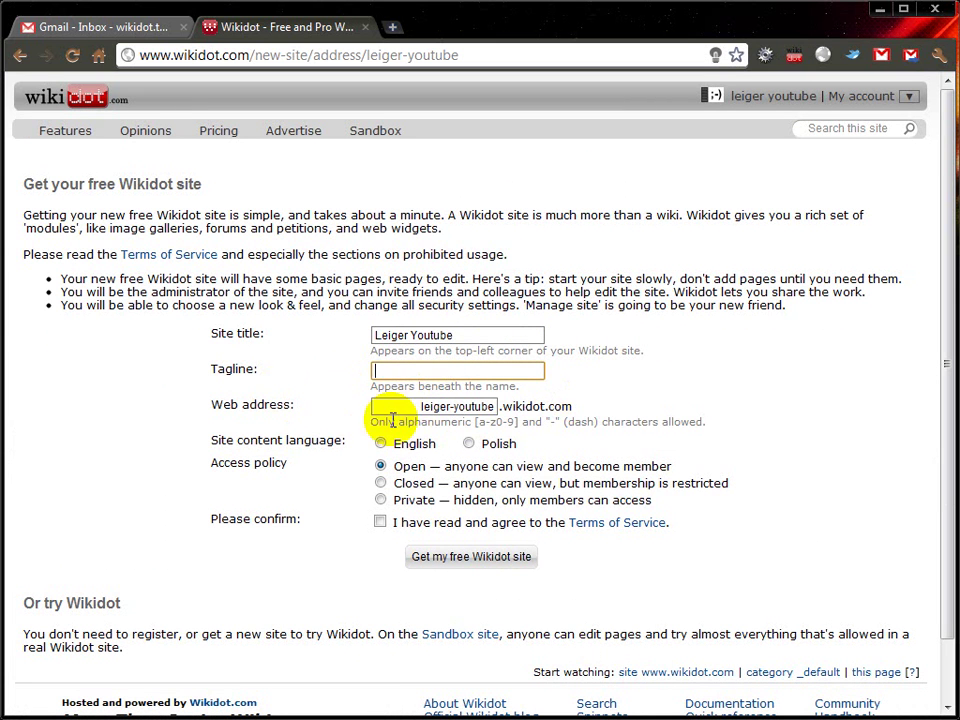
left_click_drag(407, 408, 482, 402)
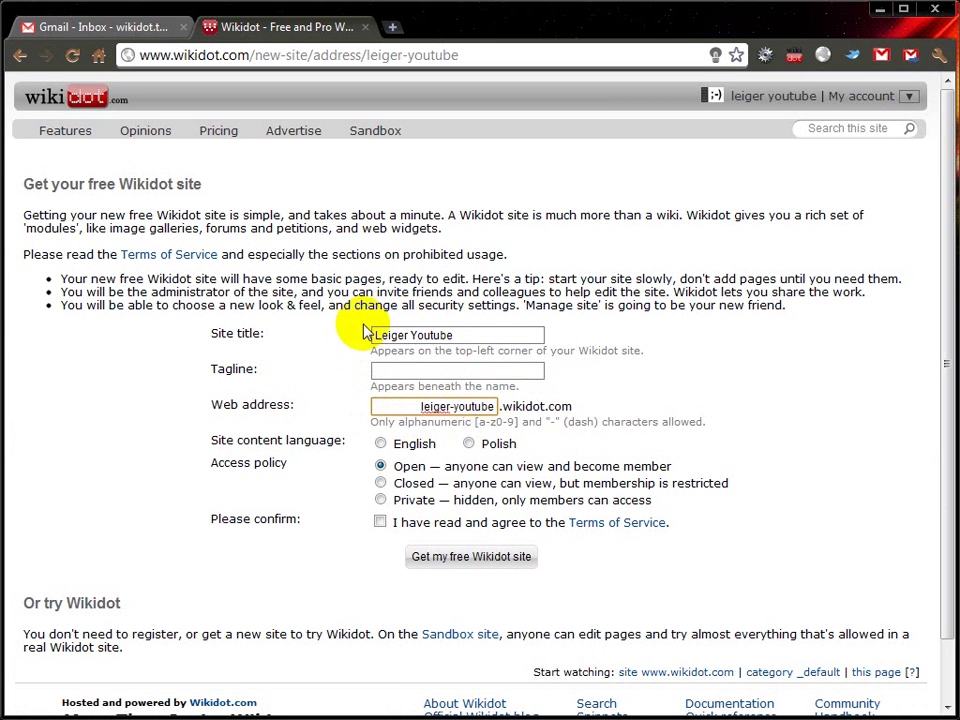
left_click_drag(465, 336, 379, 333)
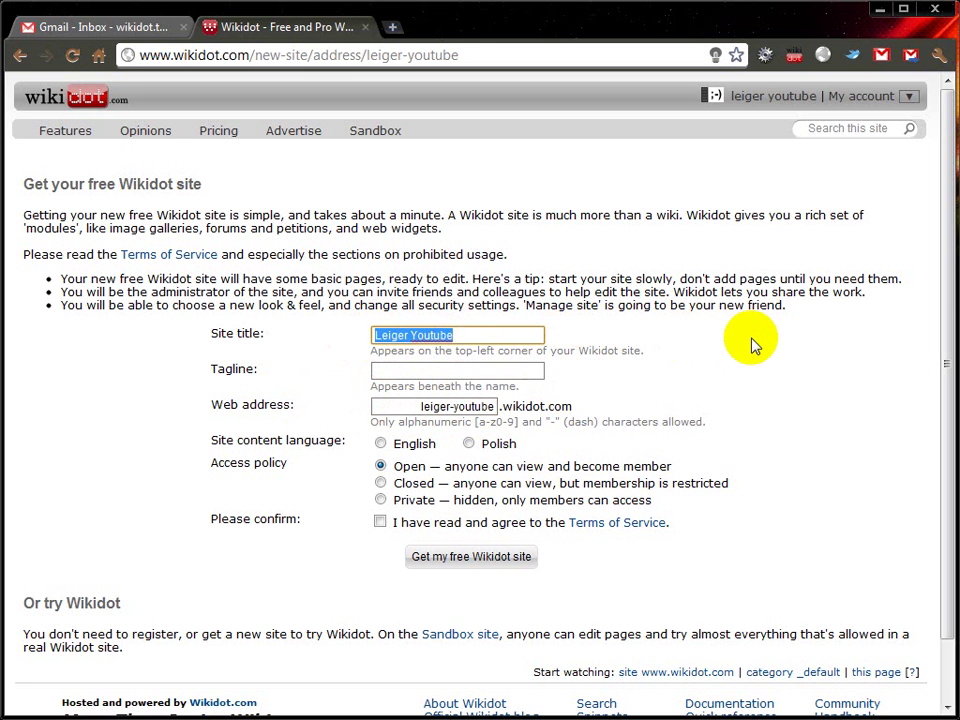
type("Example website fo")
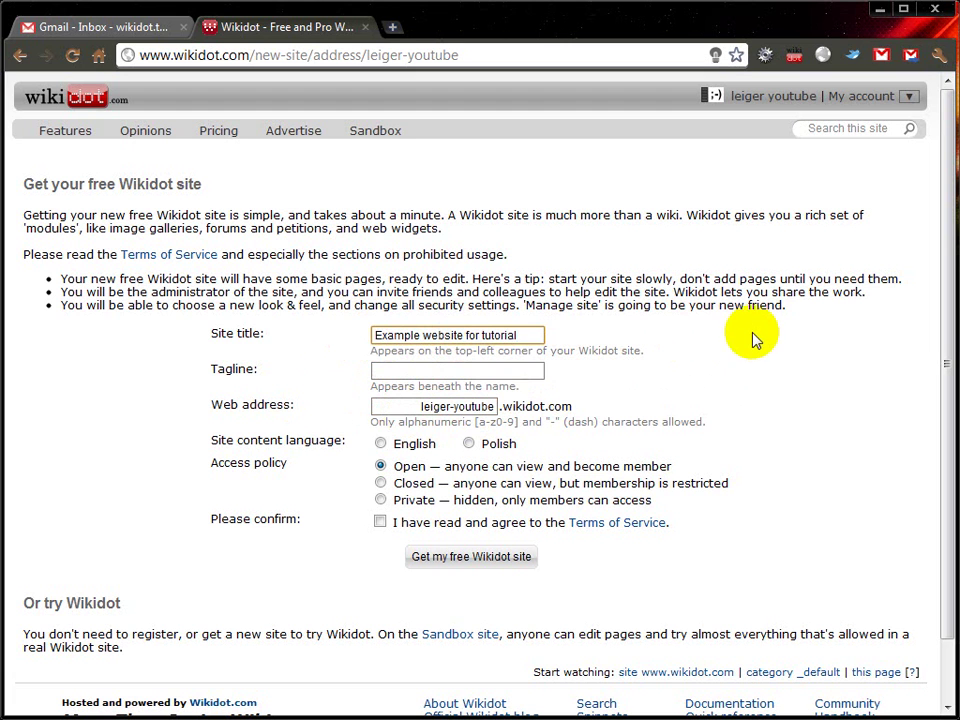
left_click(496, 374)
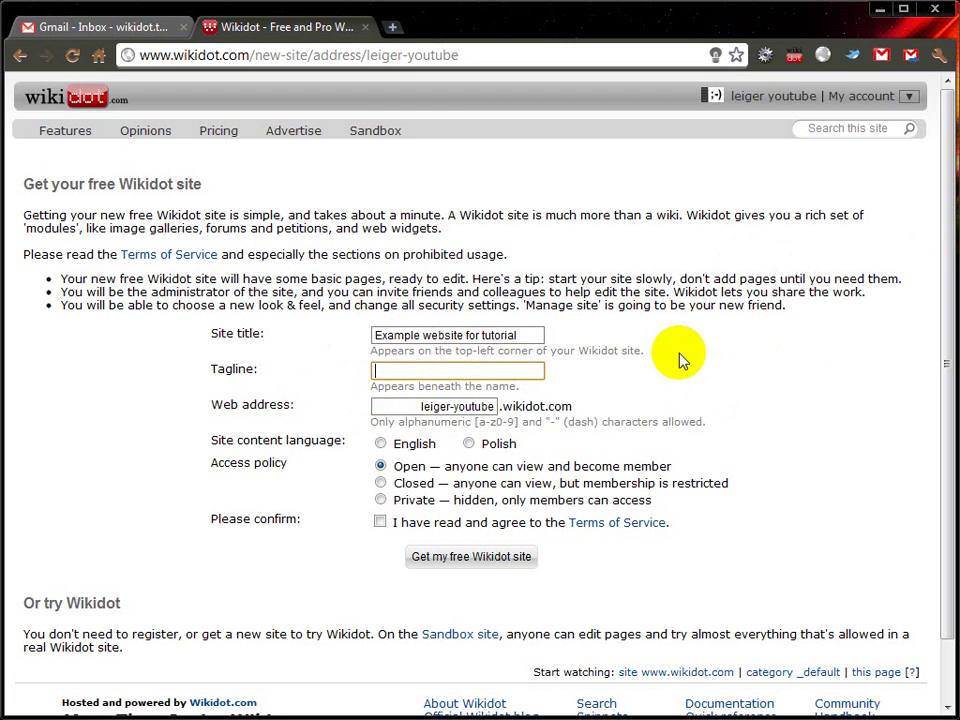
left_click(381, 445)
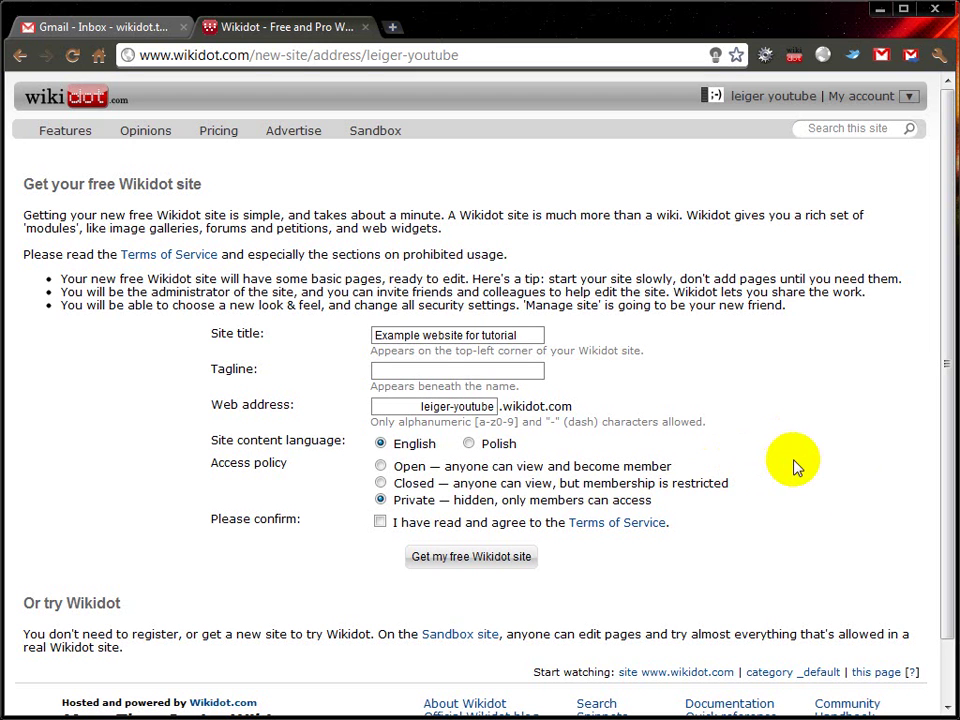
left_click(380, 466)
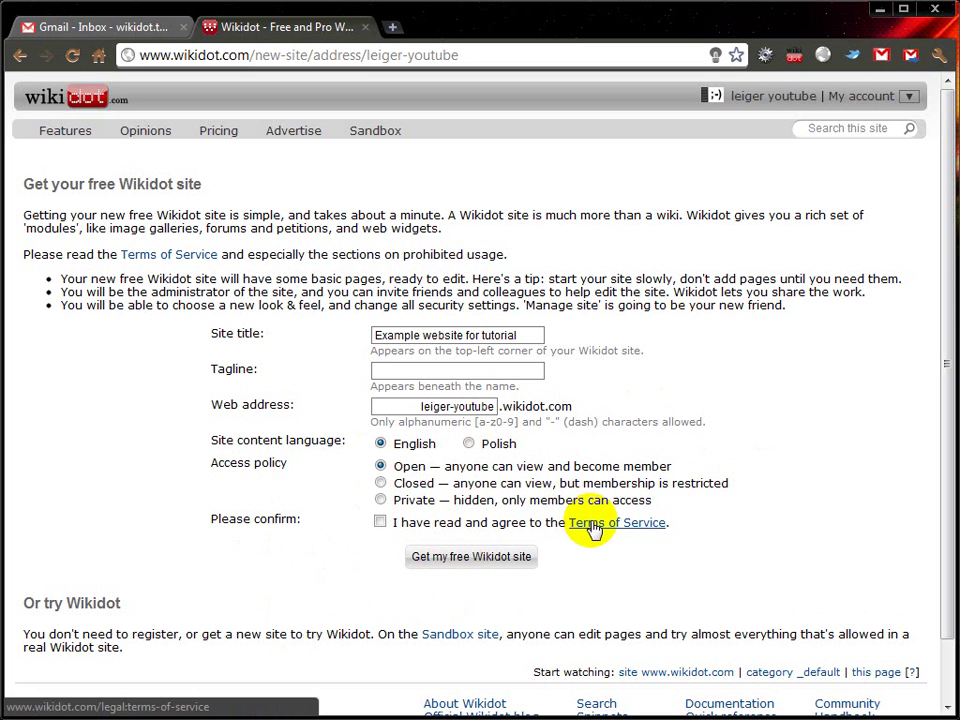
left_click(380, 521)
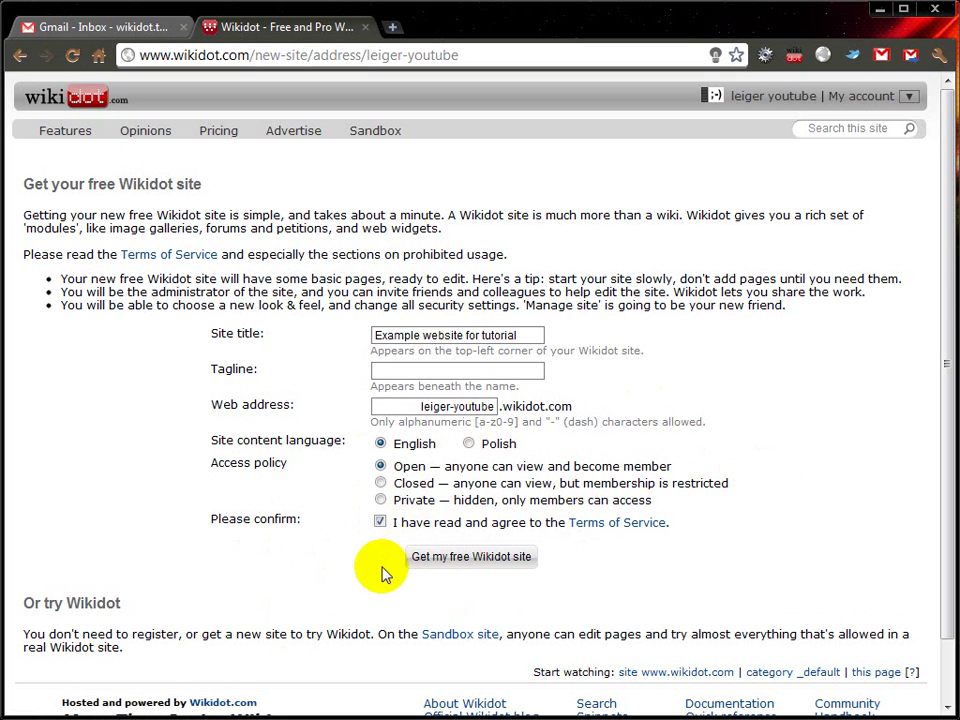
left_click(455, 560)
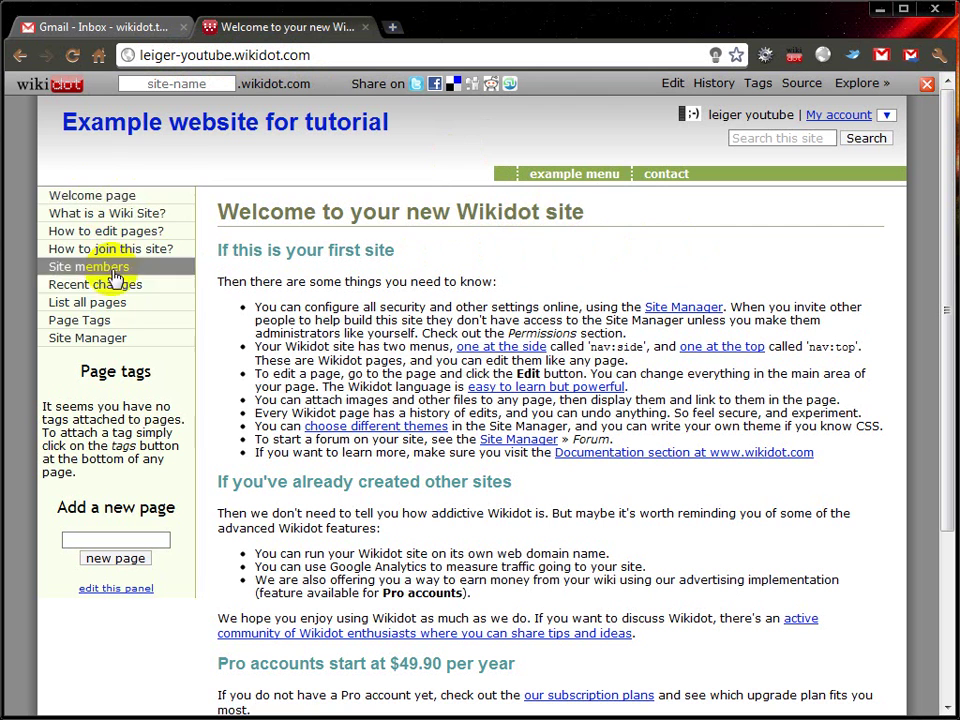
Step: Open the Site Manager from the new site's side menu
left_click(118, 343)
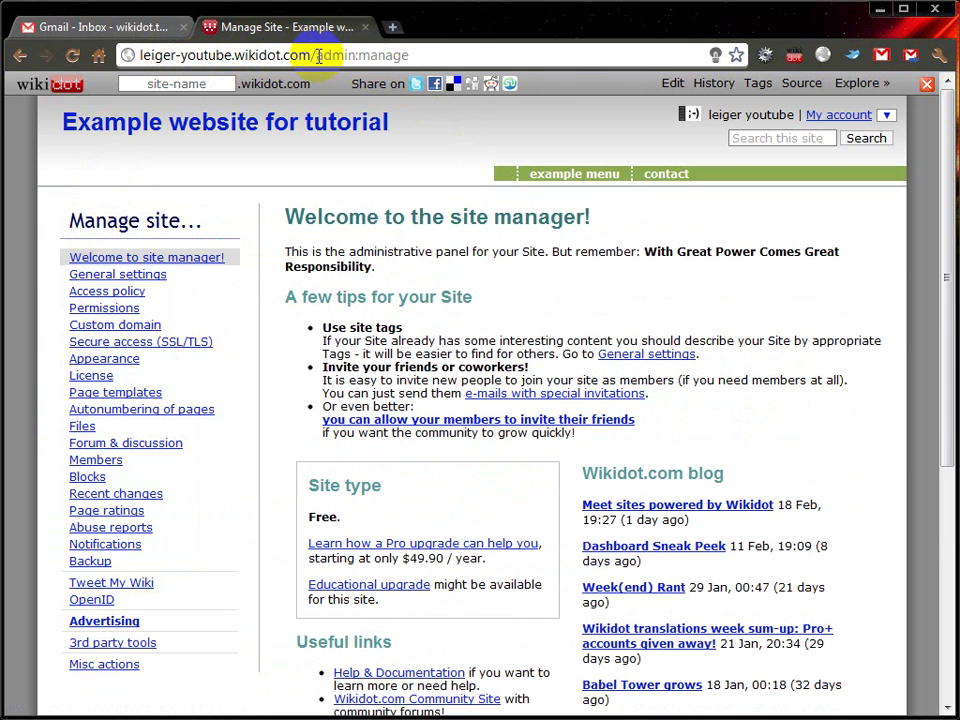
Step: Expand Appearance in the site manager to list Favicon, Themes, Custom themes and toolbars
left_click_drag(127, 55, 431, 51)
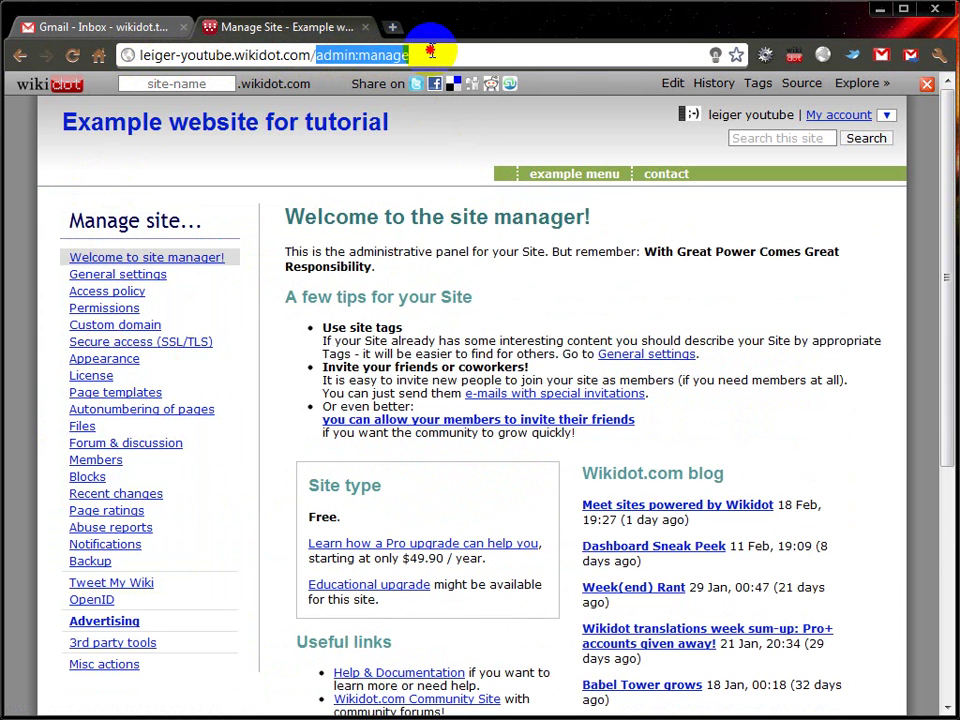
left_click(208, 128)
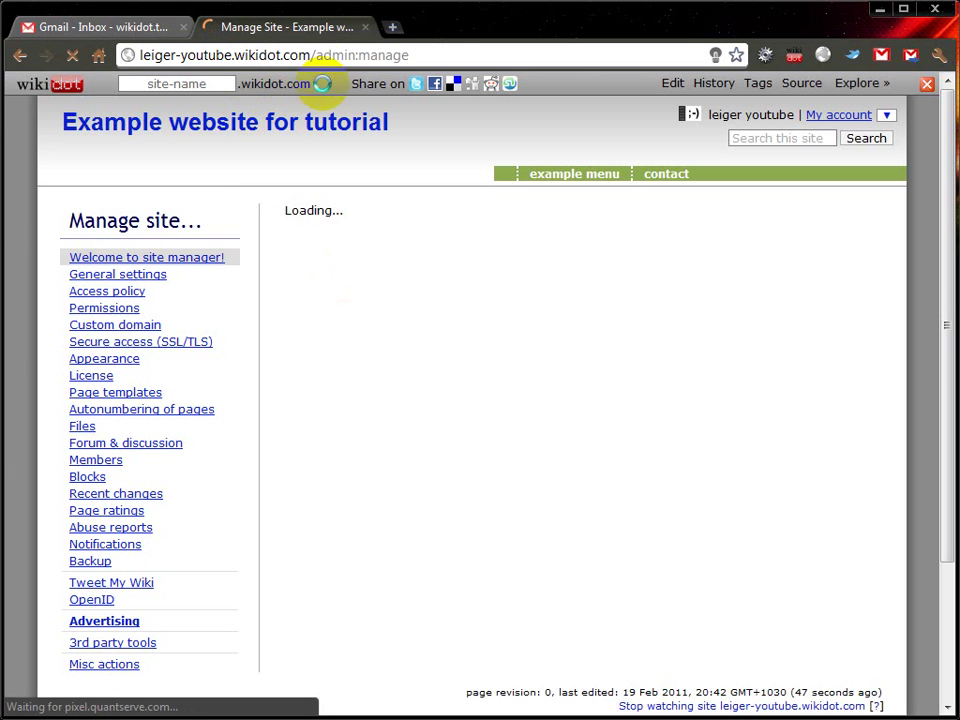
left_click_drag(316, 56, 420, 55)
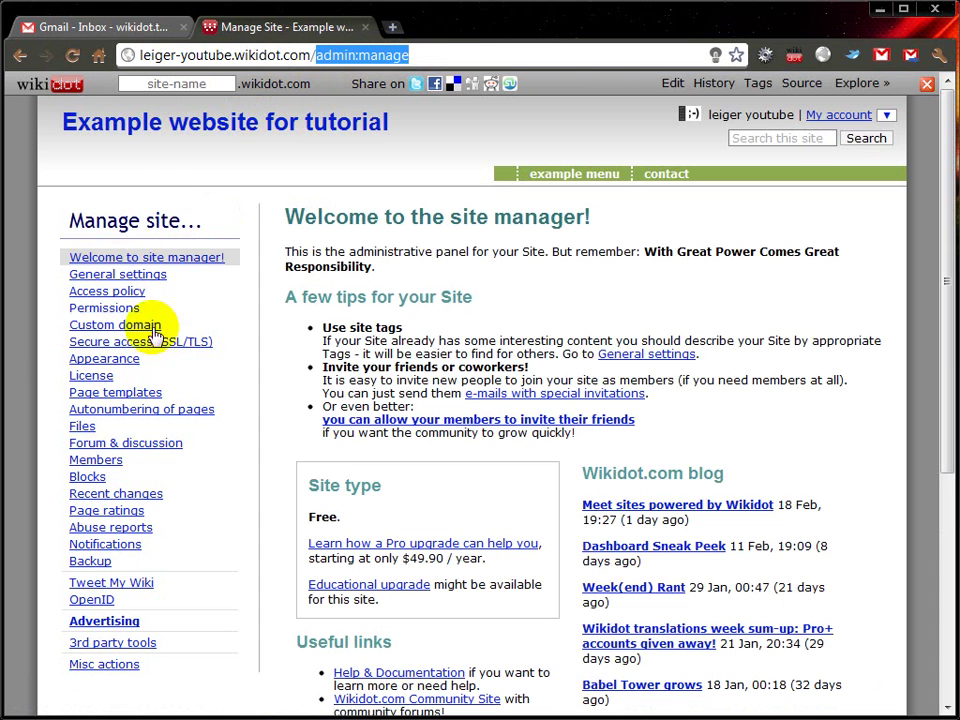
left_click(428, 54)
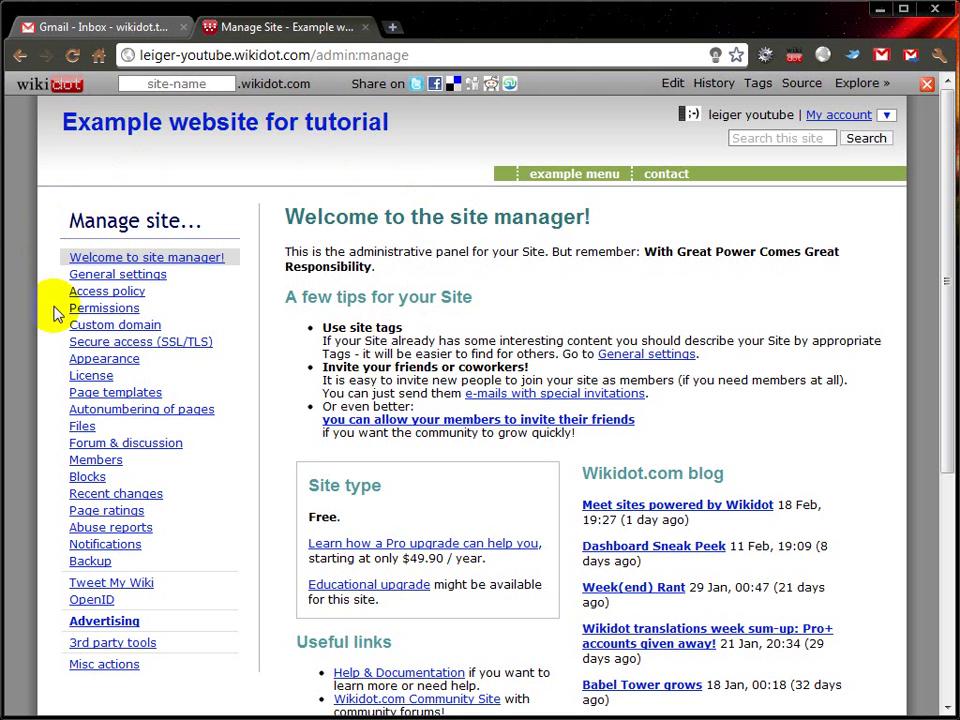
left_click(108, 362)
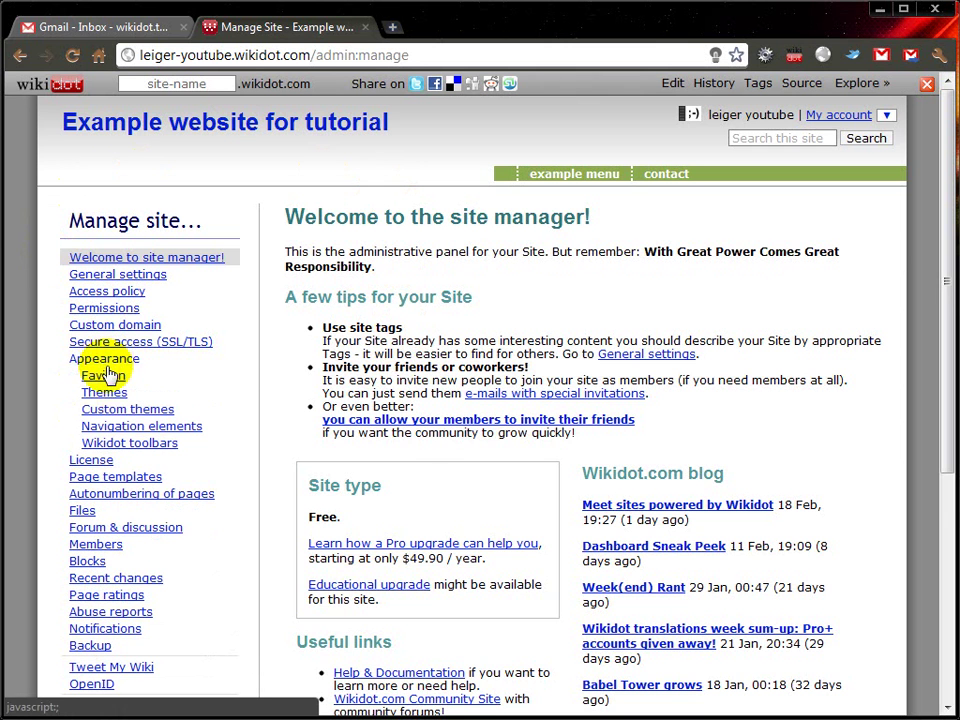
Step: Select and save the built-in Shiny theme, then view the restyled home page
left_click(103, 391)
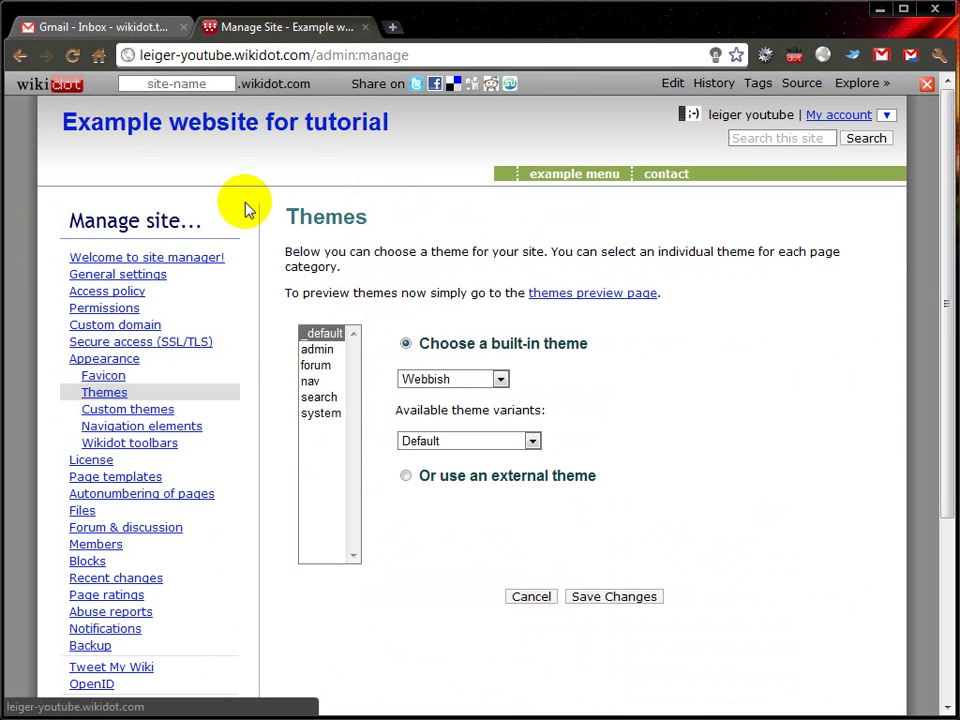
left_click(496, 380)
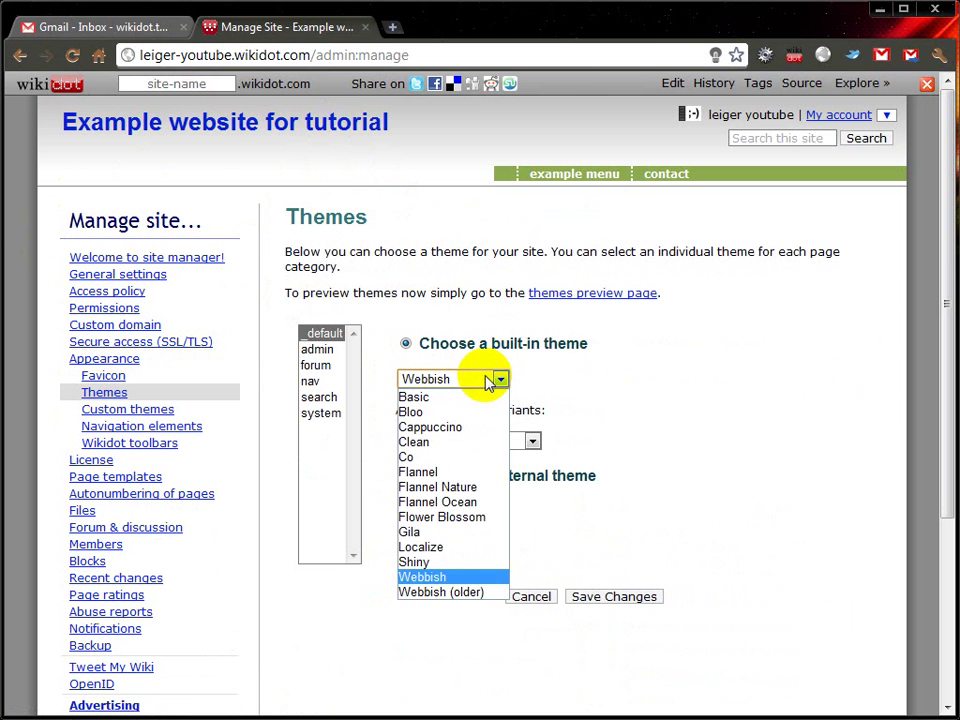
left_click(453, 562)
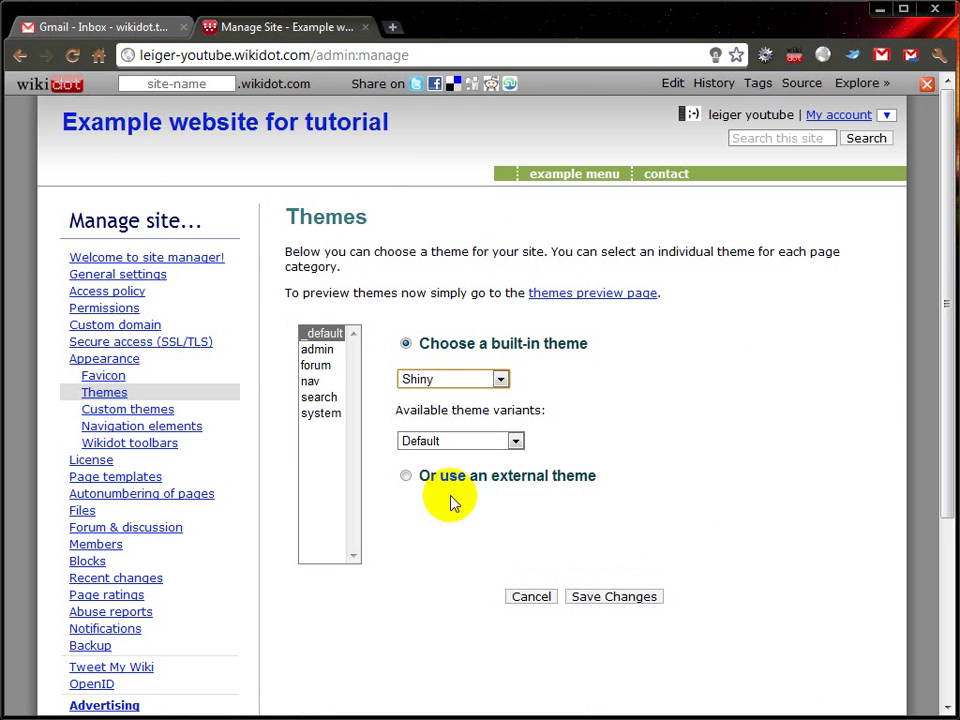
left_click(610, 596)
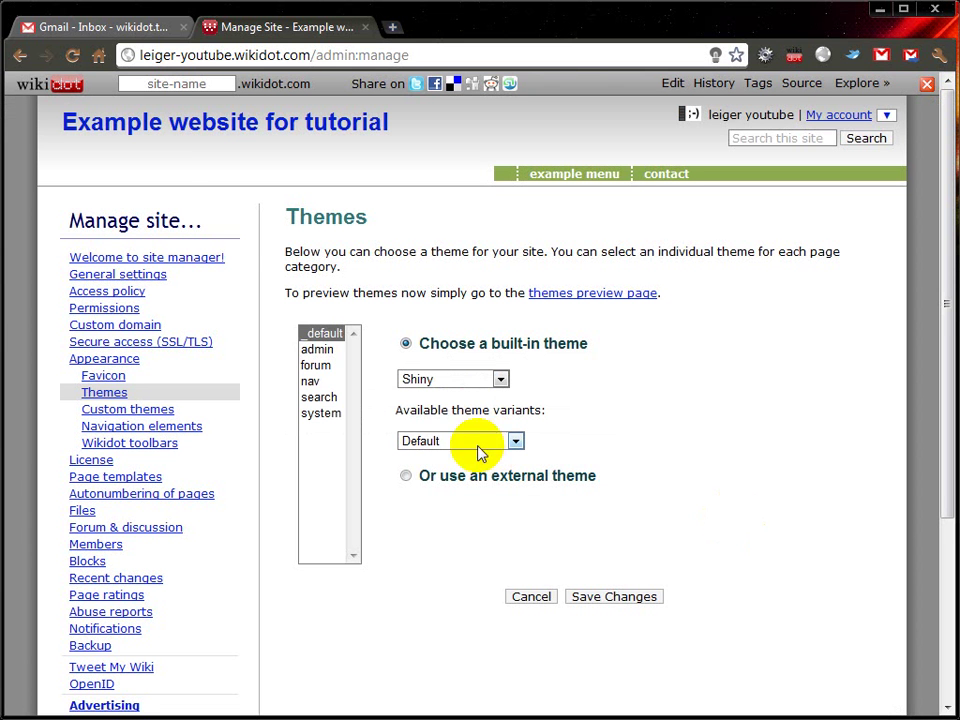
left_click(143, 127)
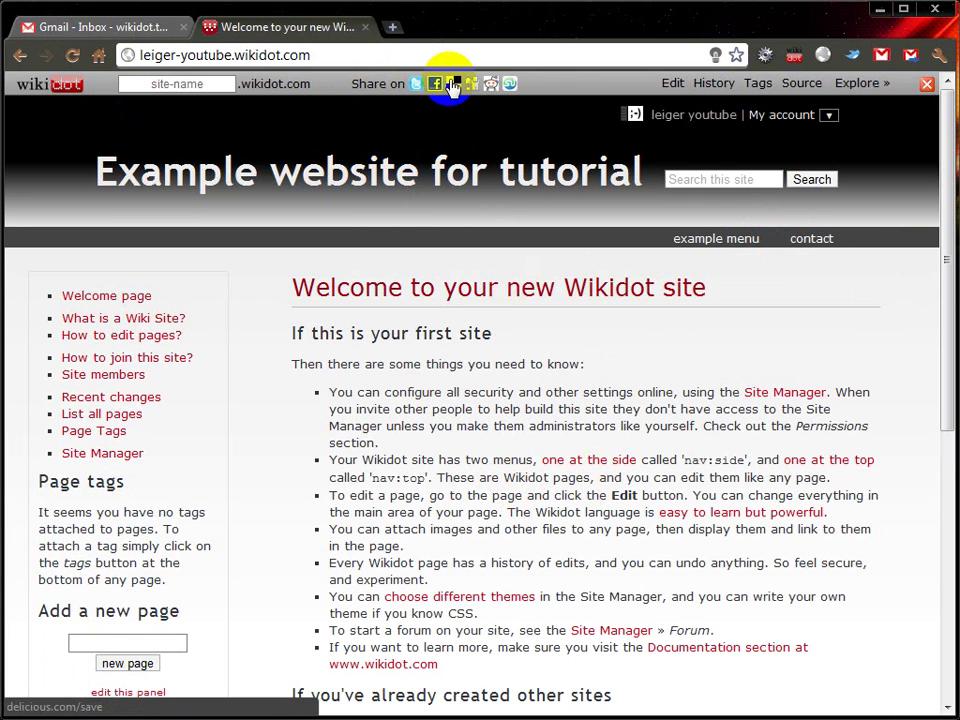
left_click(391, 30)
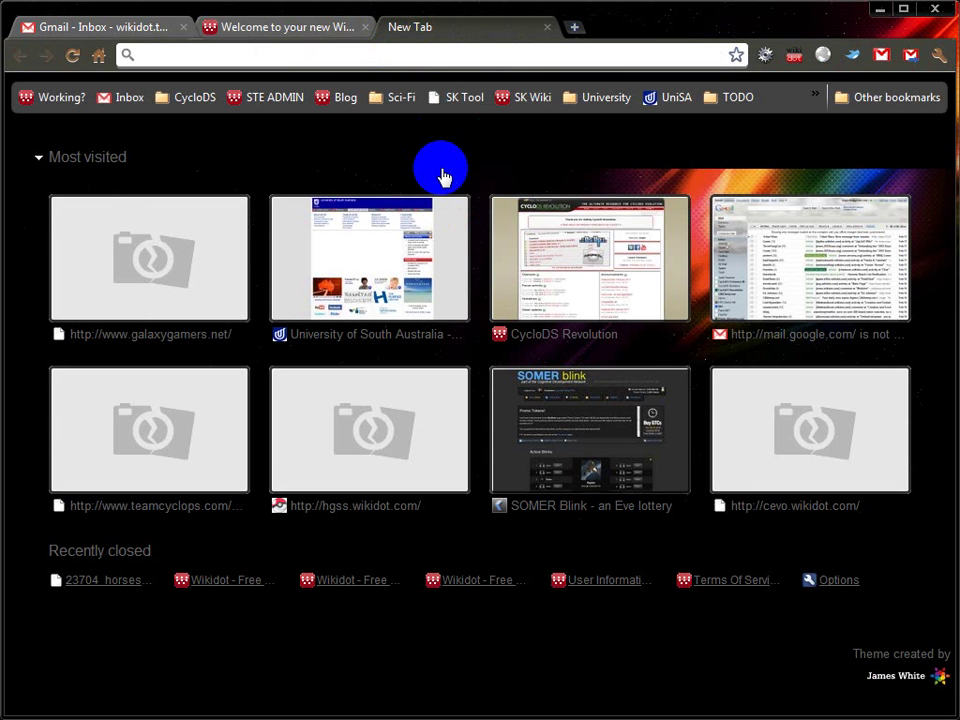
type("themes.wikidot.com")
key("Return")
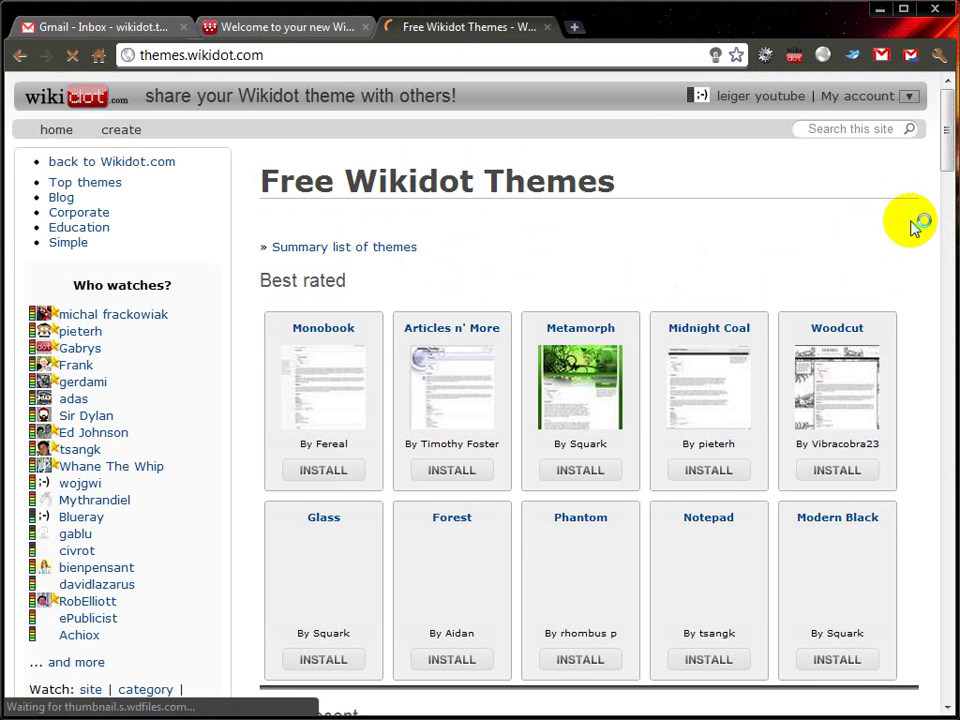
left_click_drag(946, 152, 948, 228)
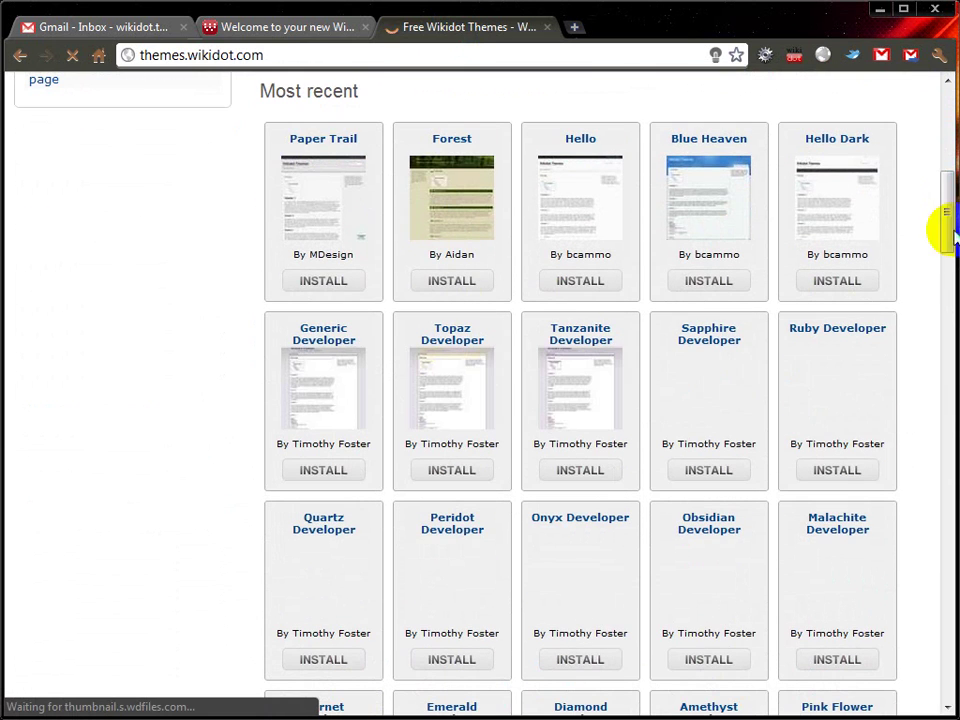
mouse_move(585, 189)
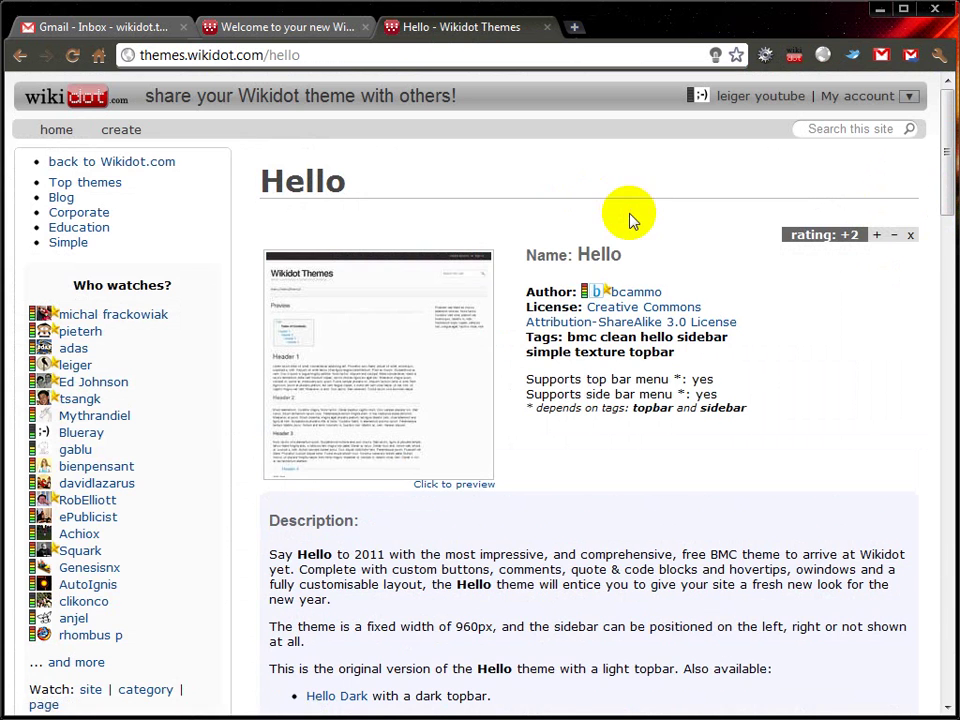
scroll(621, 208, "down", 5)
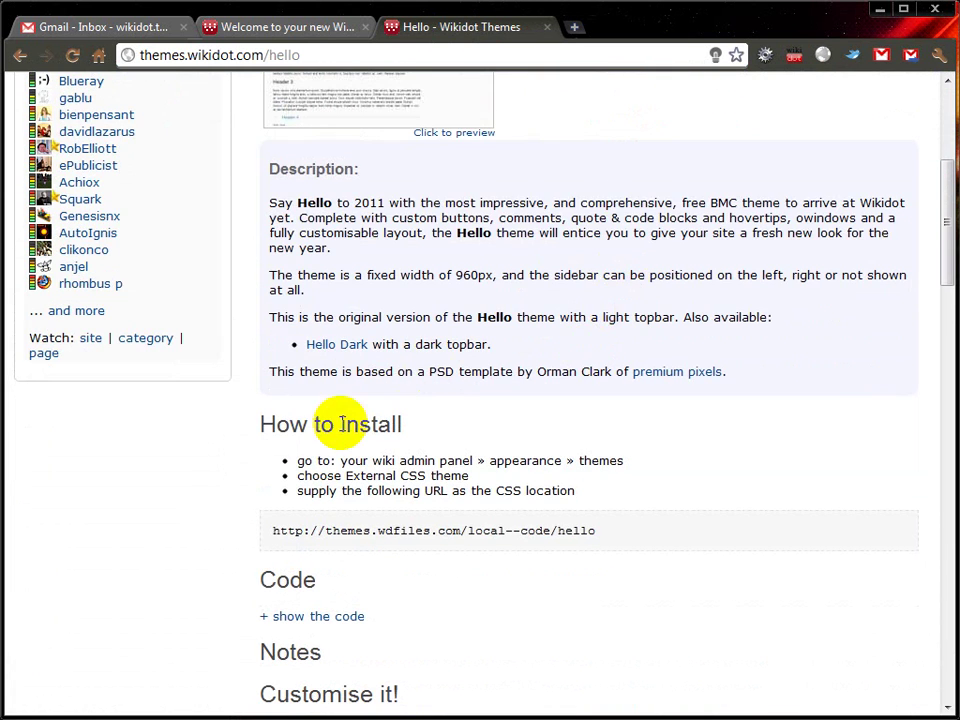
left_click_drag(270, 530, 640, 510)
key("ctrl+c")
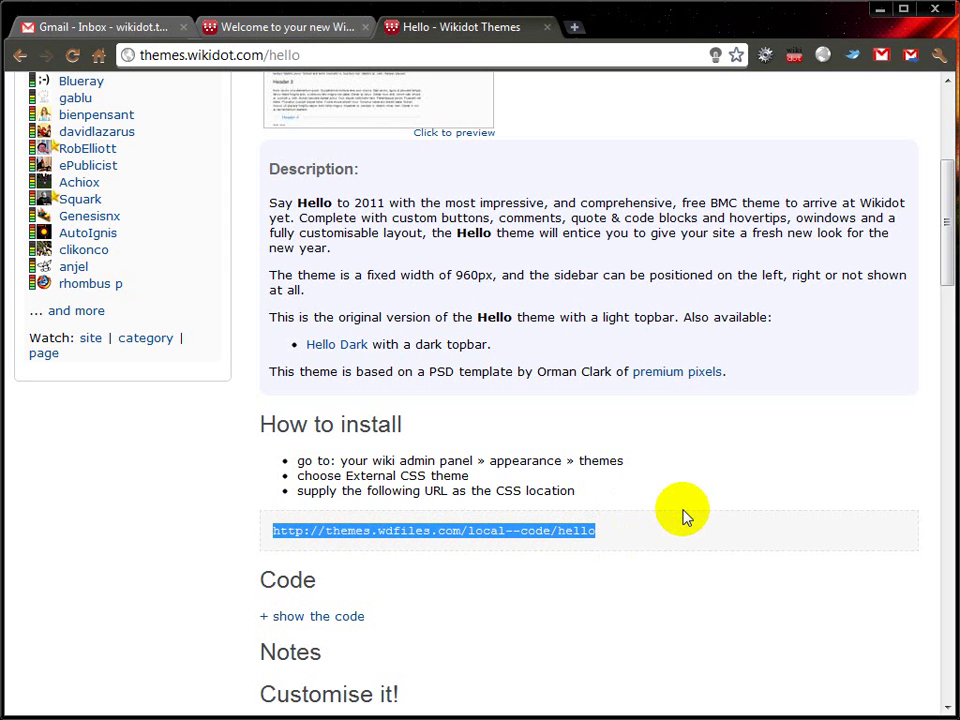
left_click(297, 30)
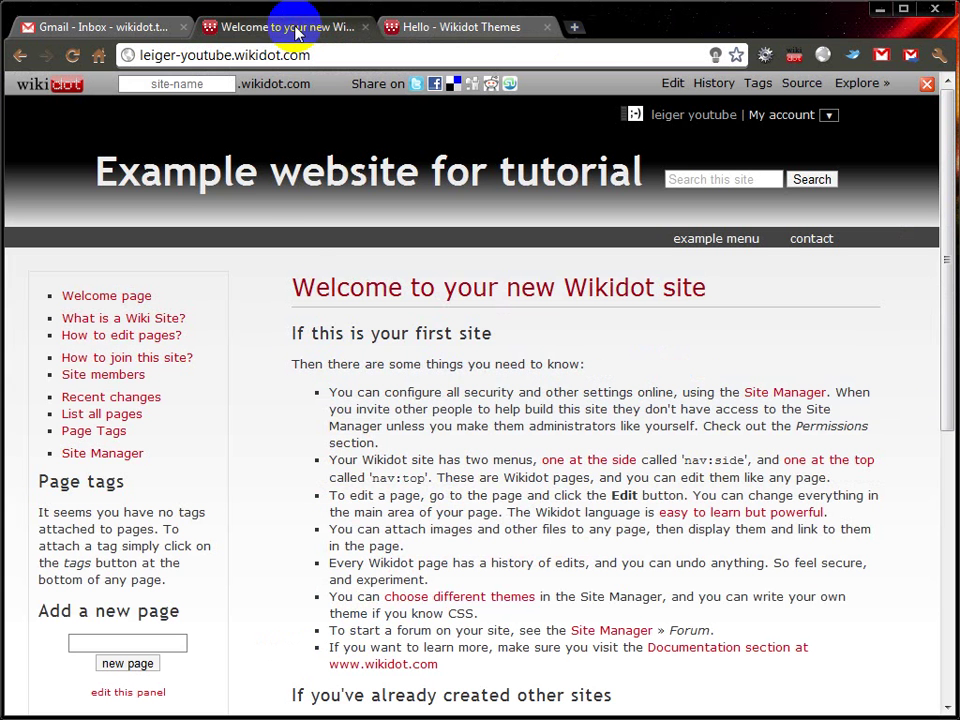
left_click(133, 455)
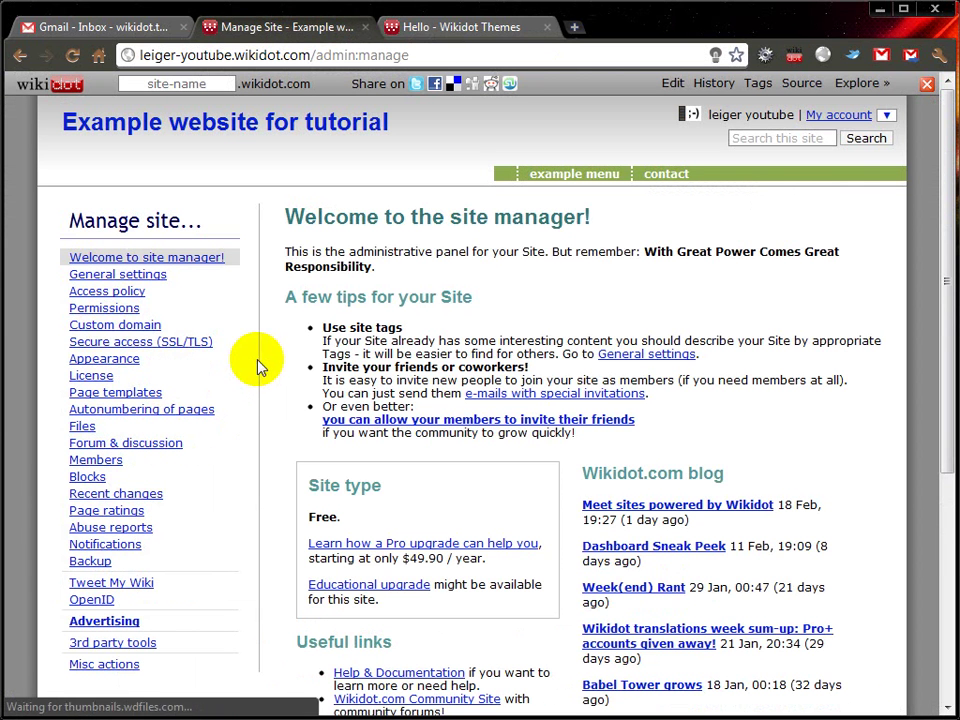
left_click(110, 360)
left_click(111, 392)
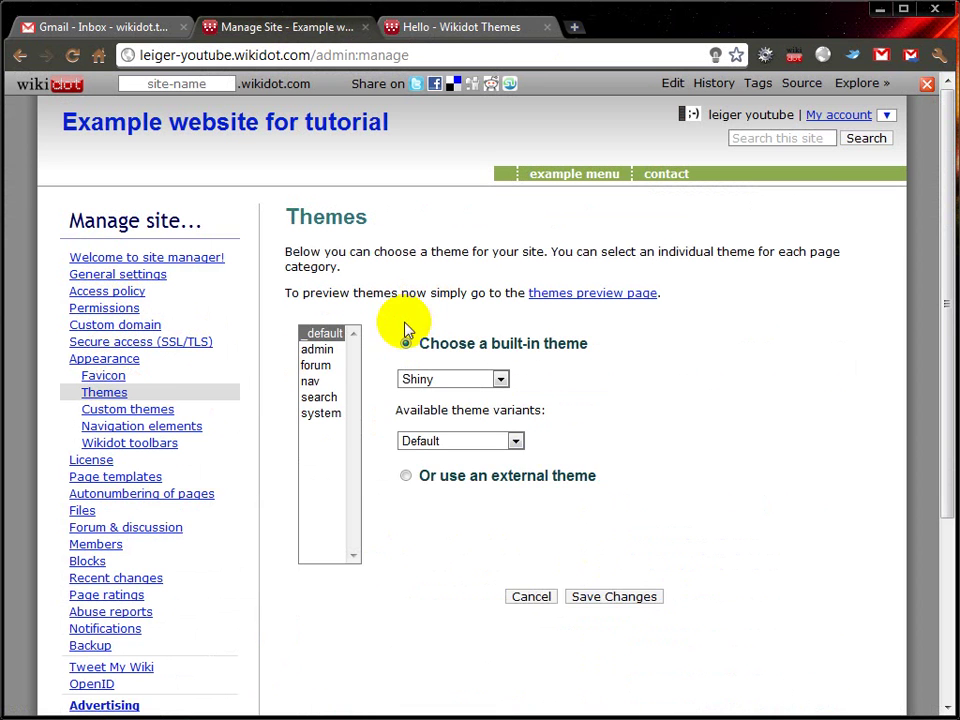
left_click(405, 478)
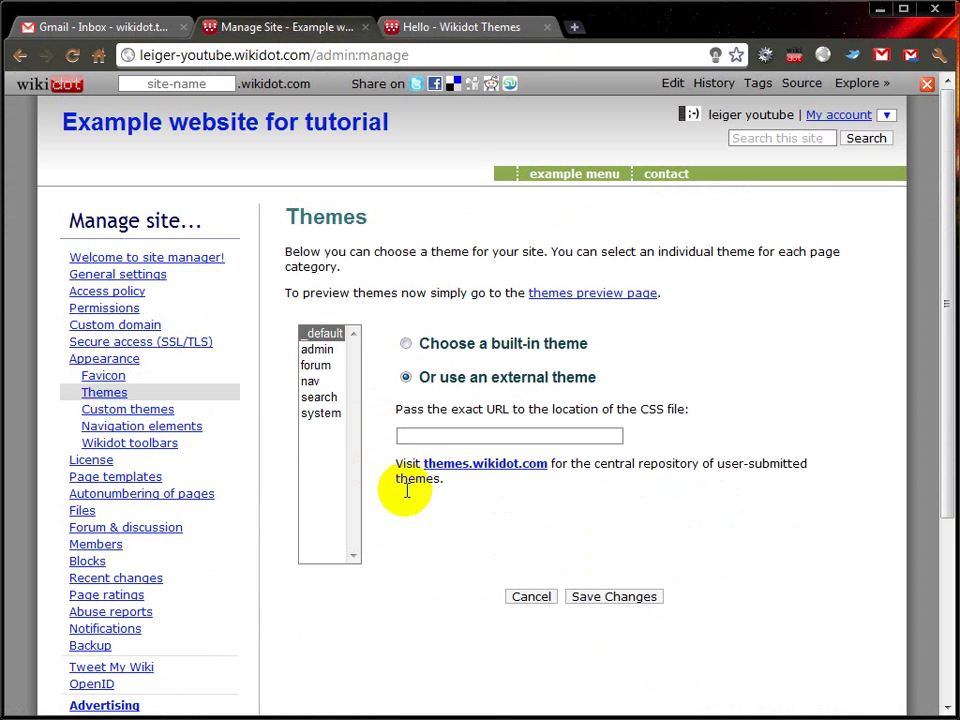
left_click(420, 429)
key("ctrl+v")
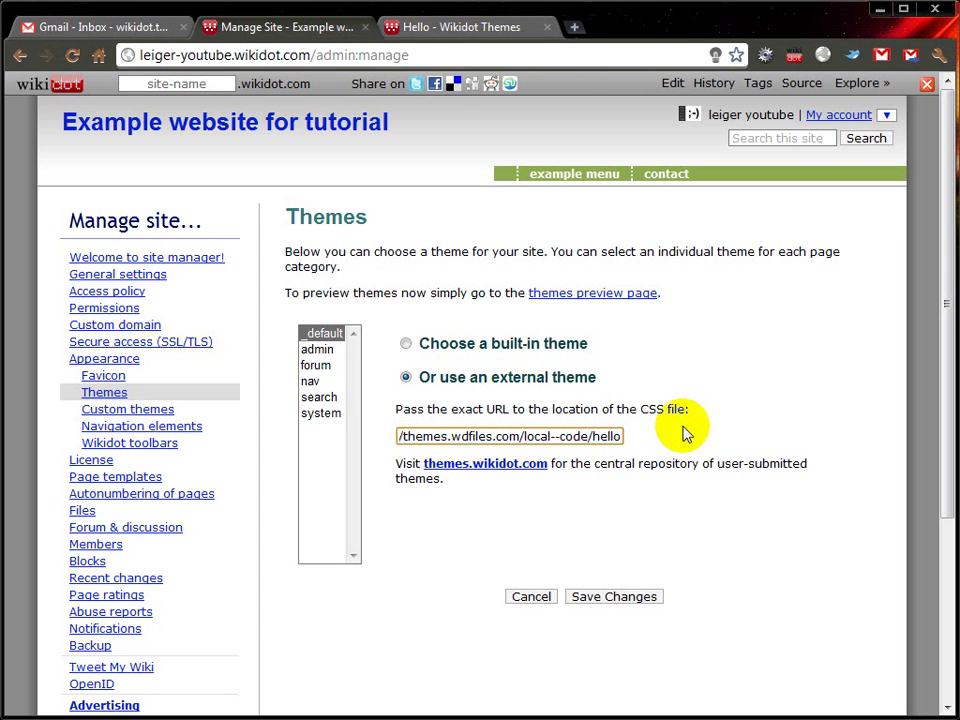
left_click(606, 600)
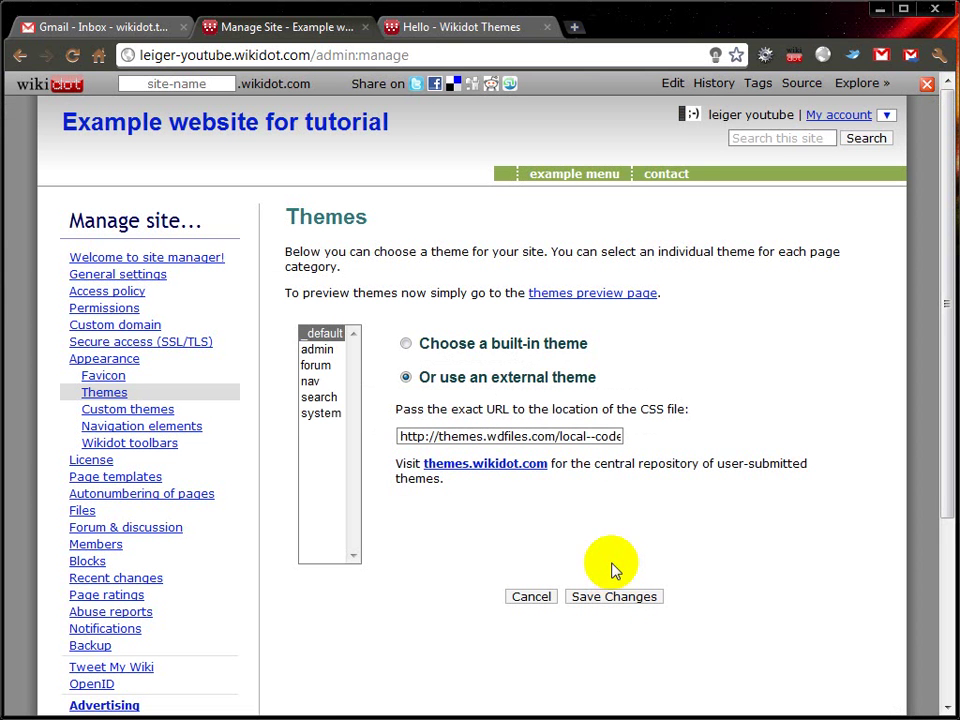
Step: Open the site's front page and load it at its /start address
left_click(256, 131)
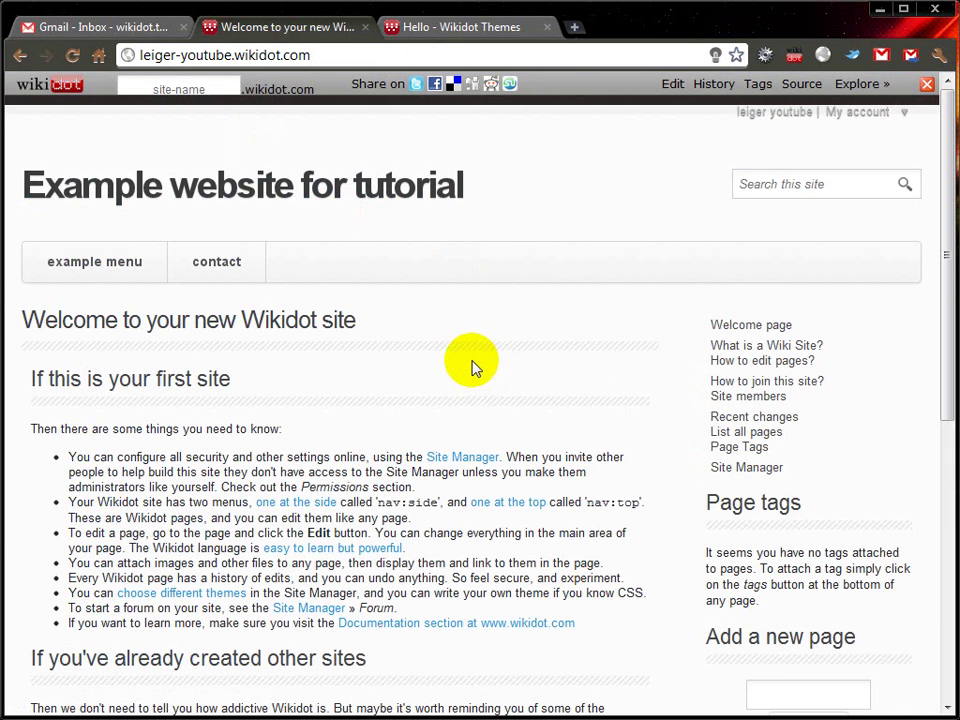
mouse_move(94, 279)
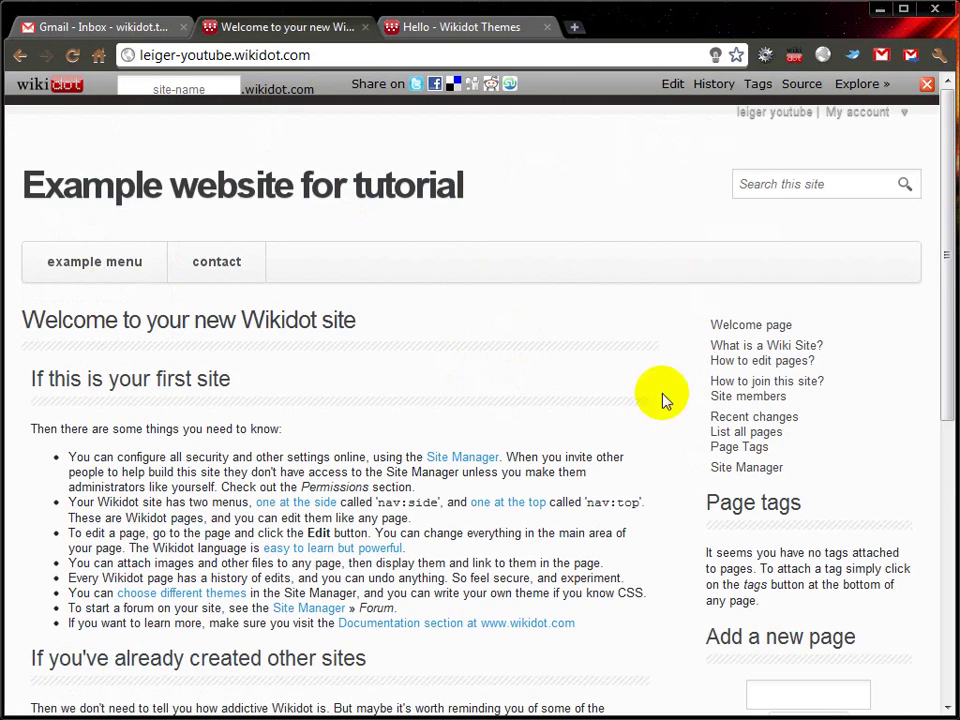
left_click_drag(943, 274, 896, 214)
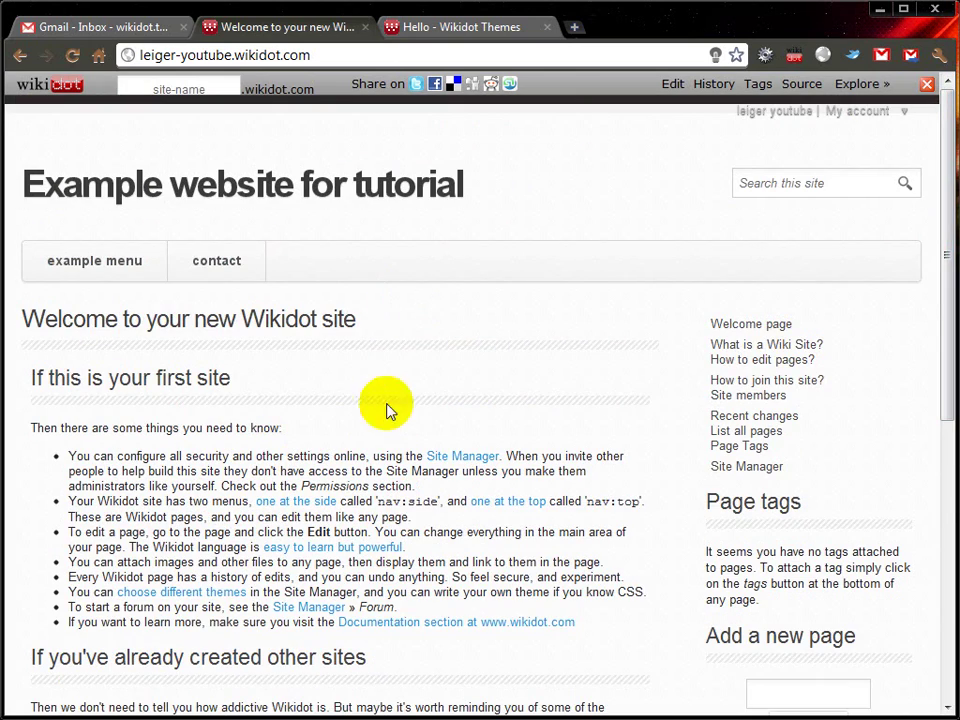
left_click(312, 55)
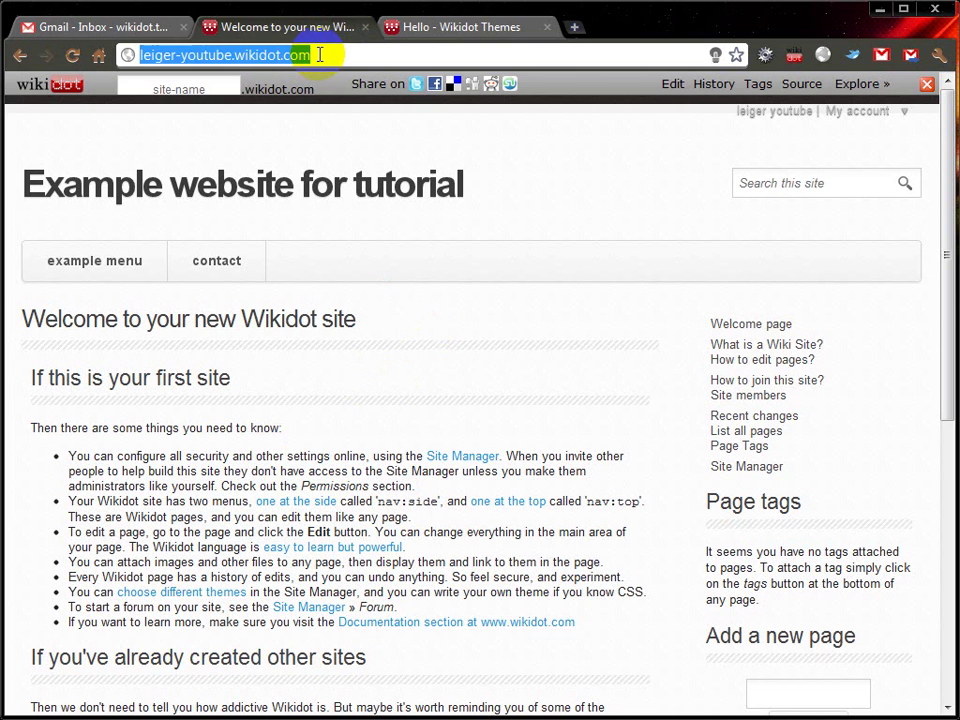
left_click(320, 55)
type("/start")
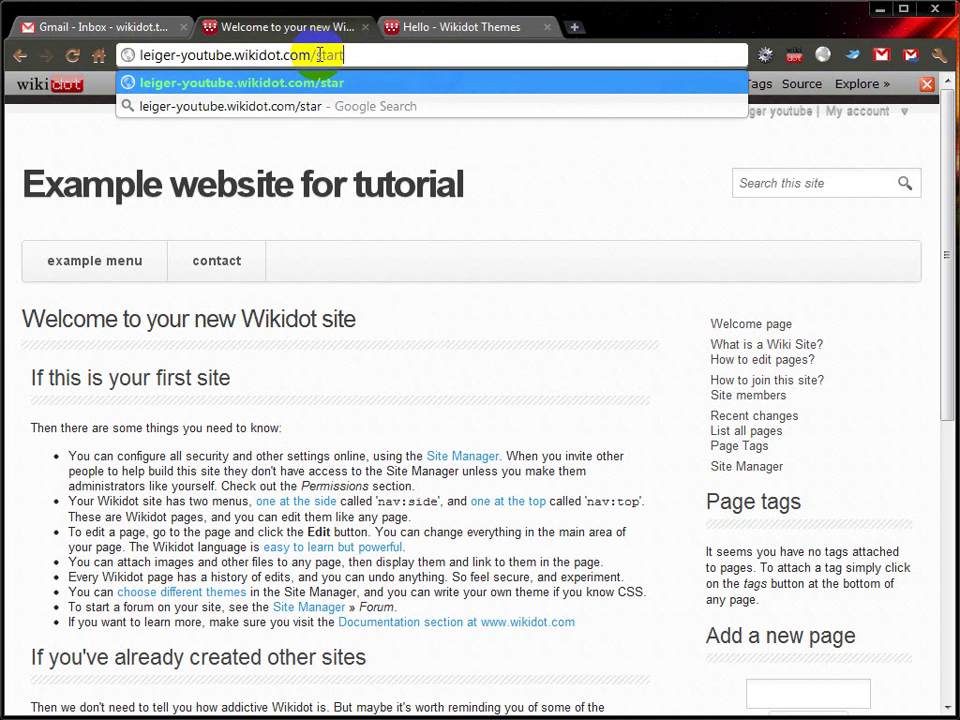
key("Return")
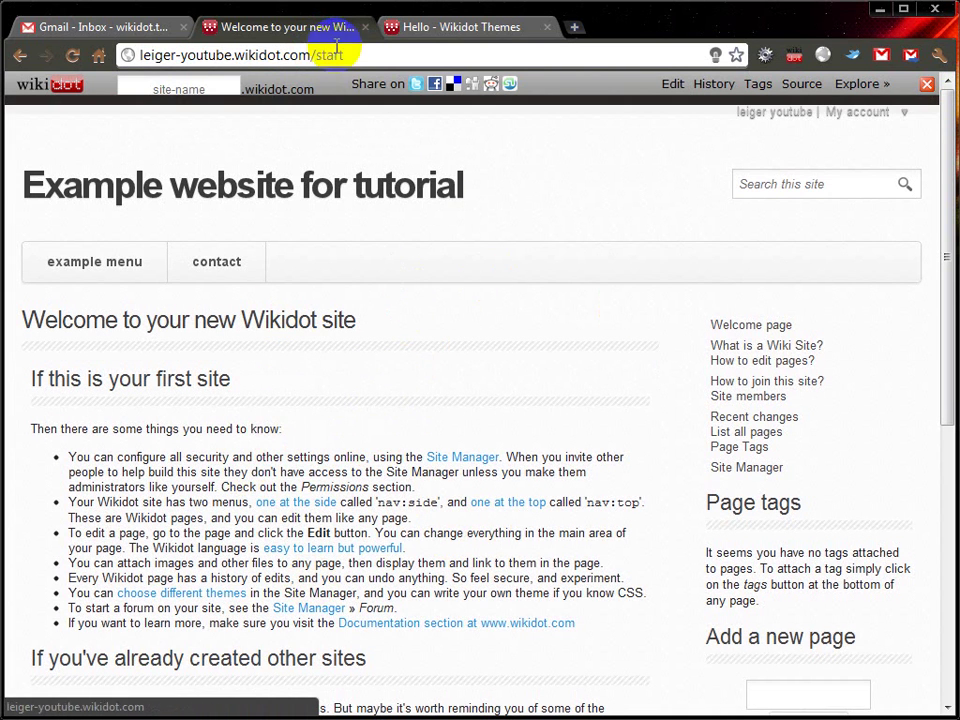
Step: Delete /start from the end of the address bar URL
left_click_drag(316, 55, 364, 55)
left_click(474, 372)
left_click_drag(312, 55, 400, 54)
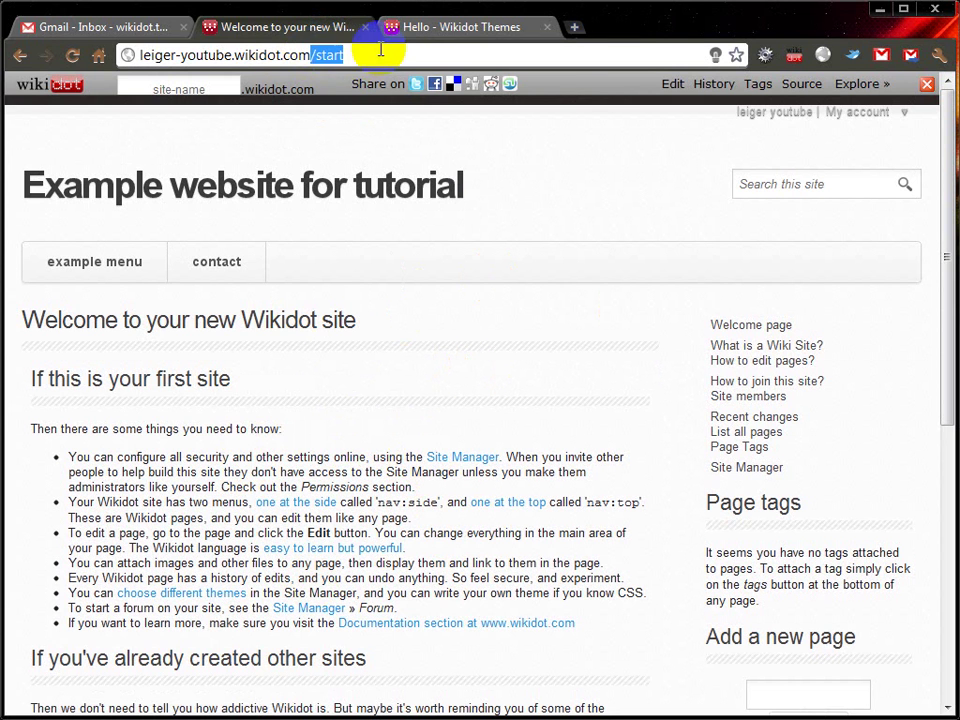
key("BackSpace")
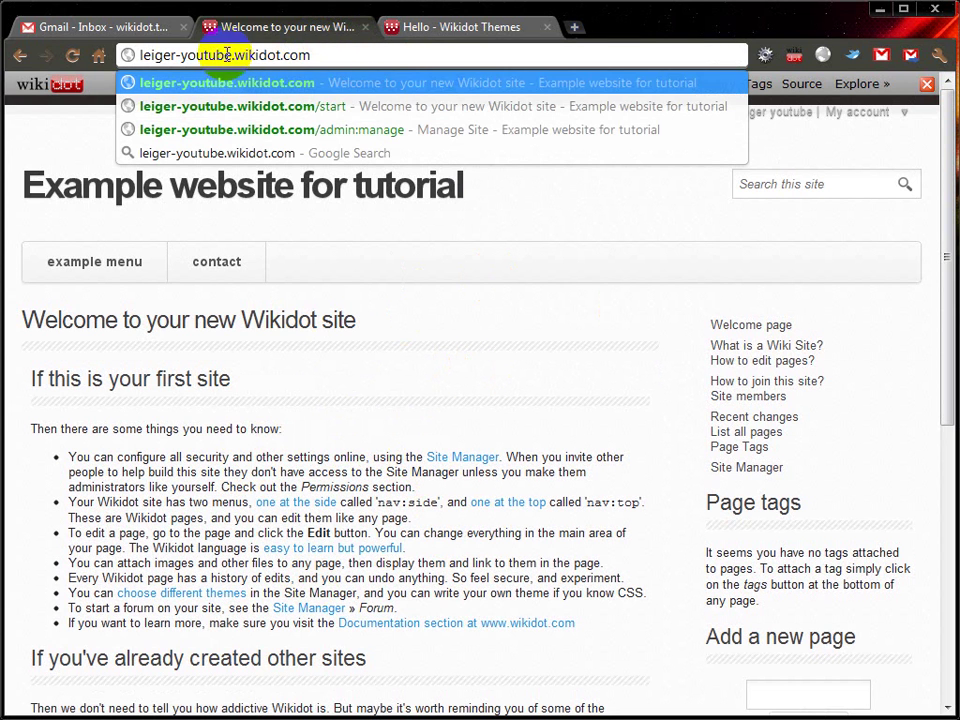
key("Return")
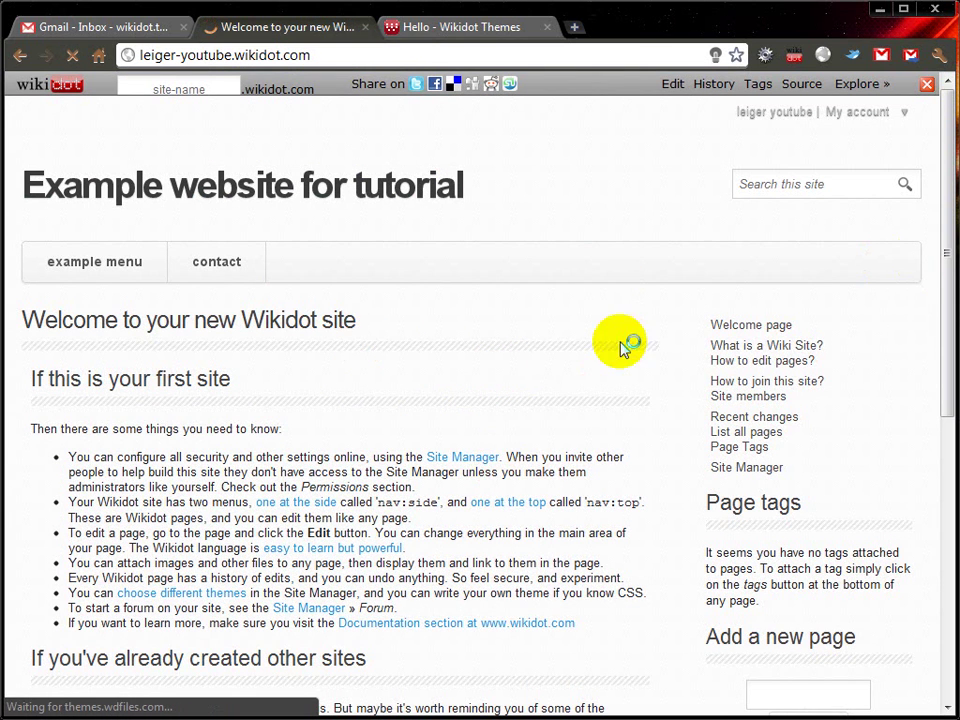
left_click_drag(947, 262, 939, 505)
Step: Retitle the page 'Home', make its body 'Welcome to my corner of the Internet! :)', and save
left_click(303, 554)
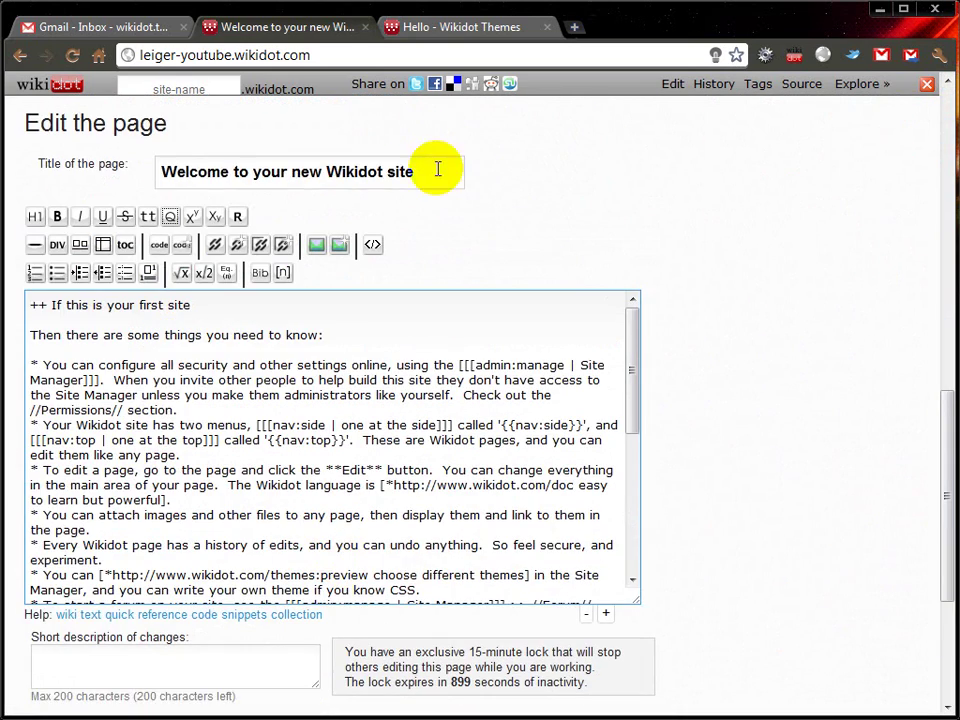
left_click_drag(439, 170, 120, 165)
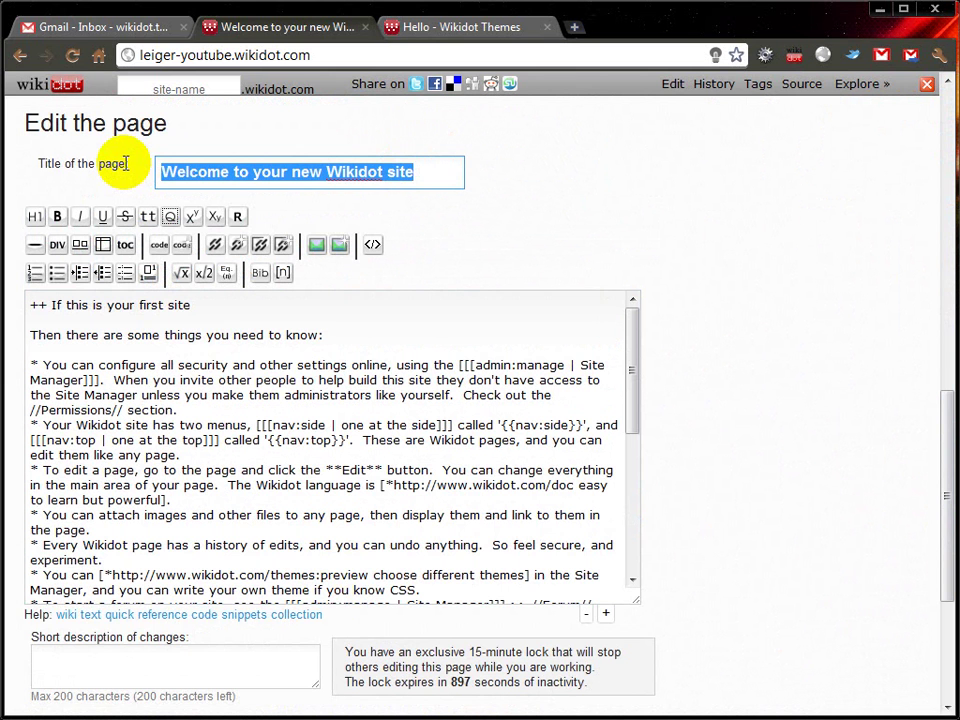
type("Home")
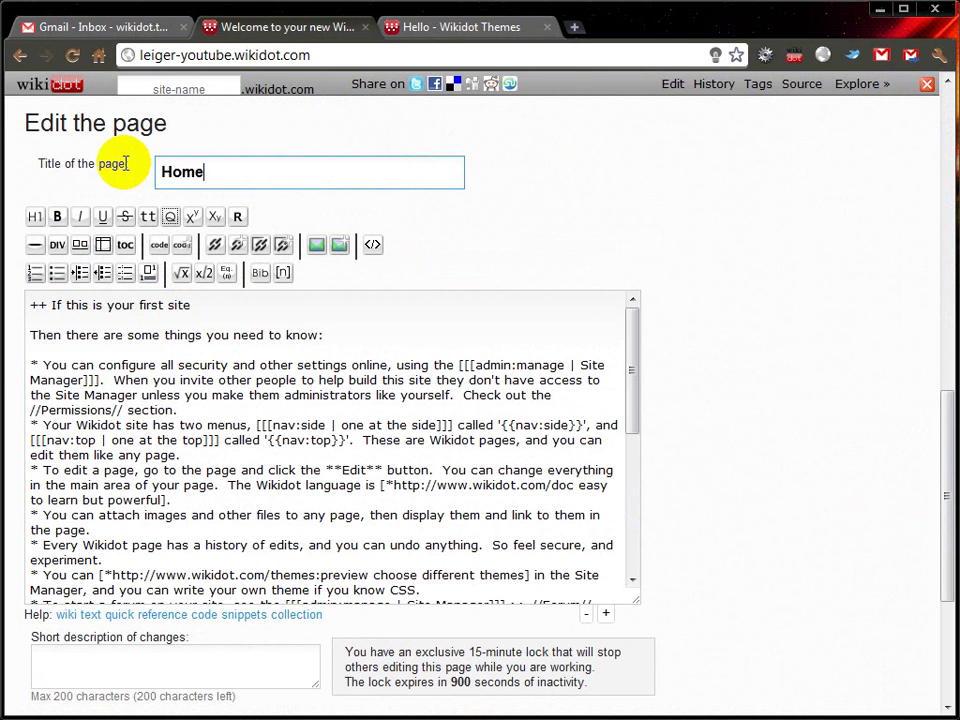
left_click(249, 332)
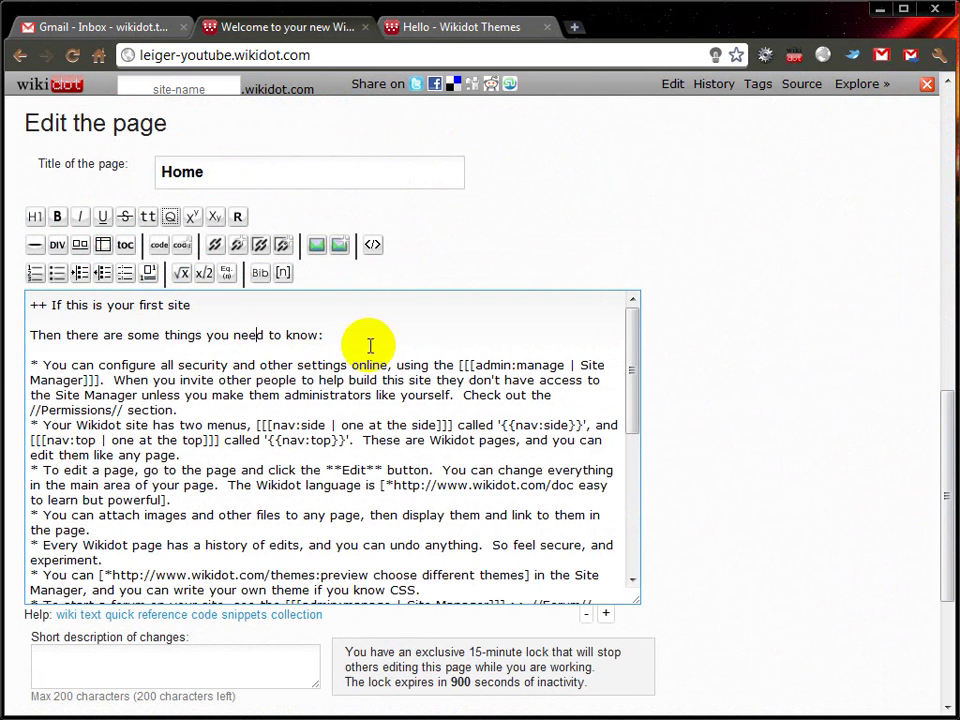
key("ctrl+a")
type("Wel")
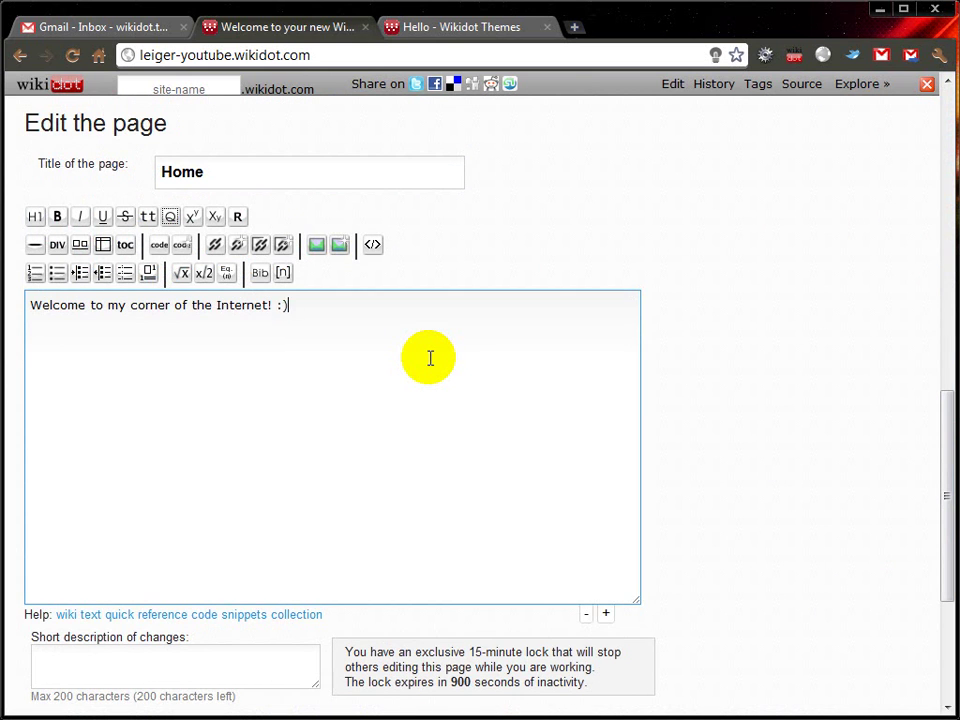
key("alt+s")
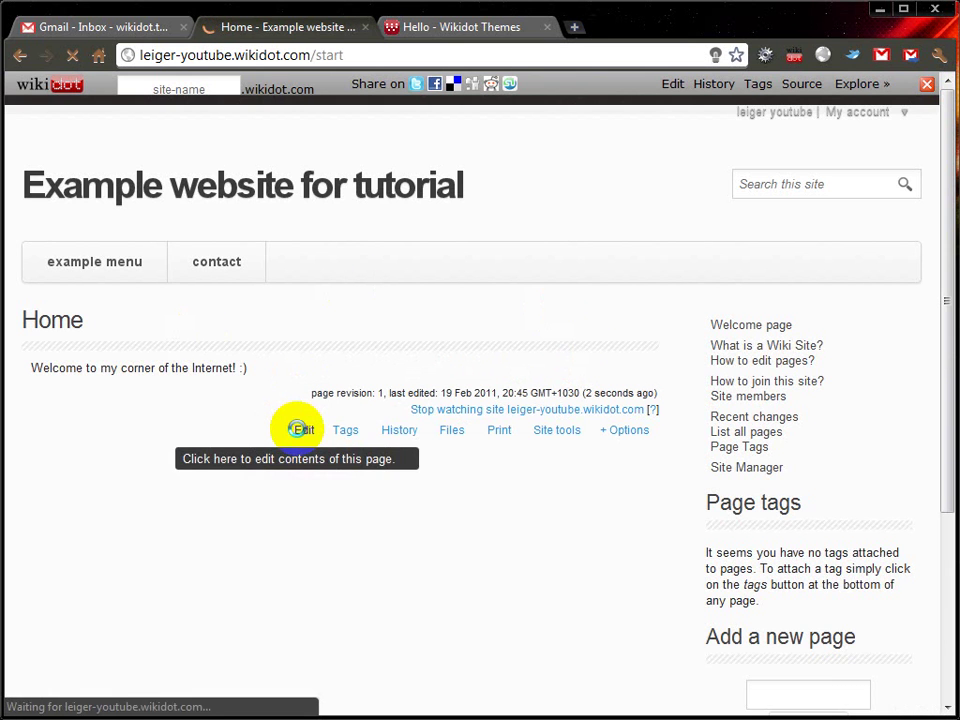
Step: Add an author-name signature line with change note 'Added name to the end' and save
left_click(302, 429)
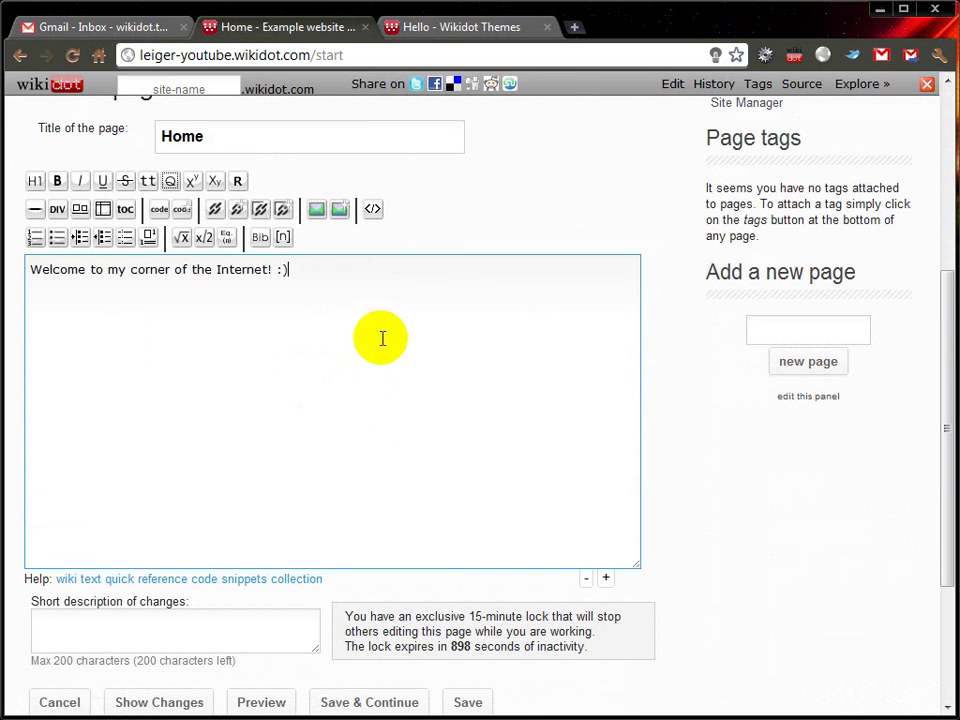
scroll(380, 388, "down", 1)
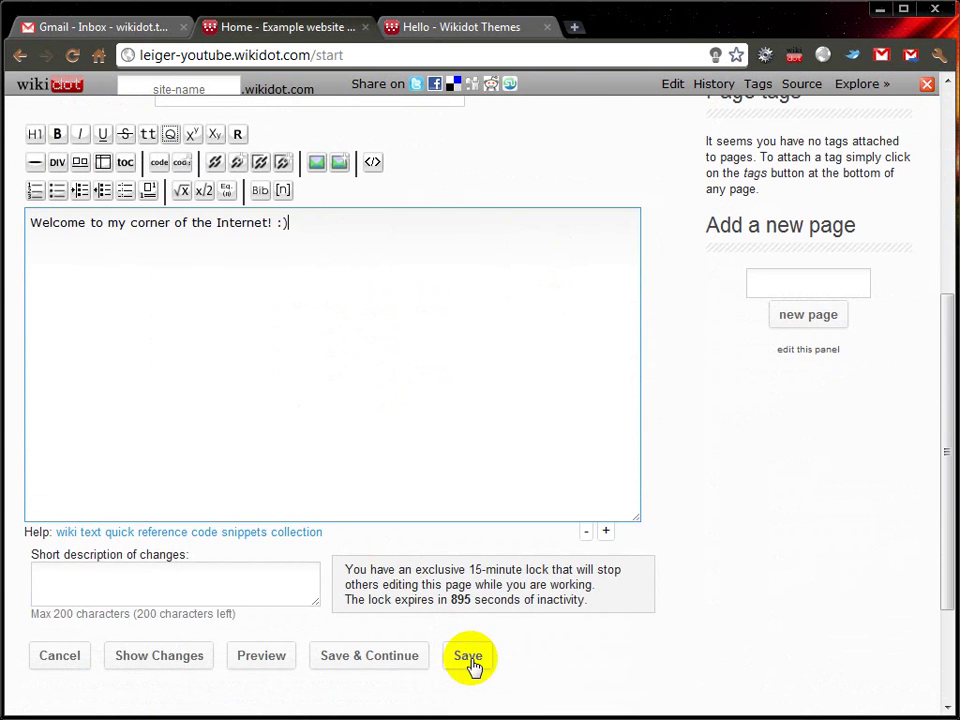
left_click(240, 585)
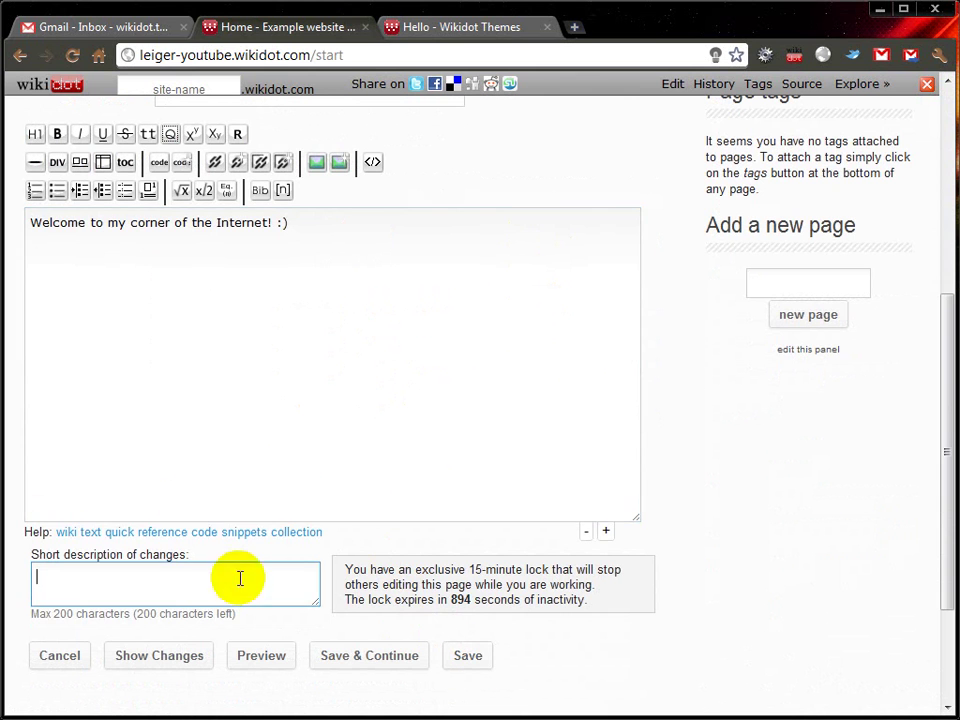
left_click(370, 258)
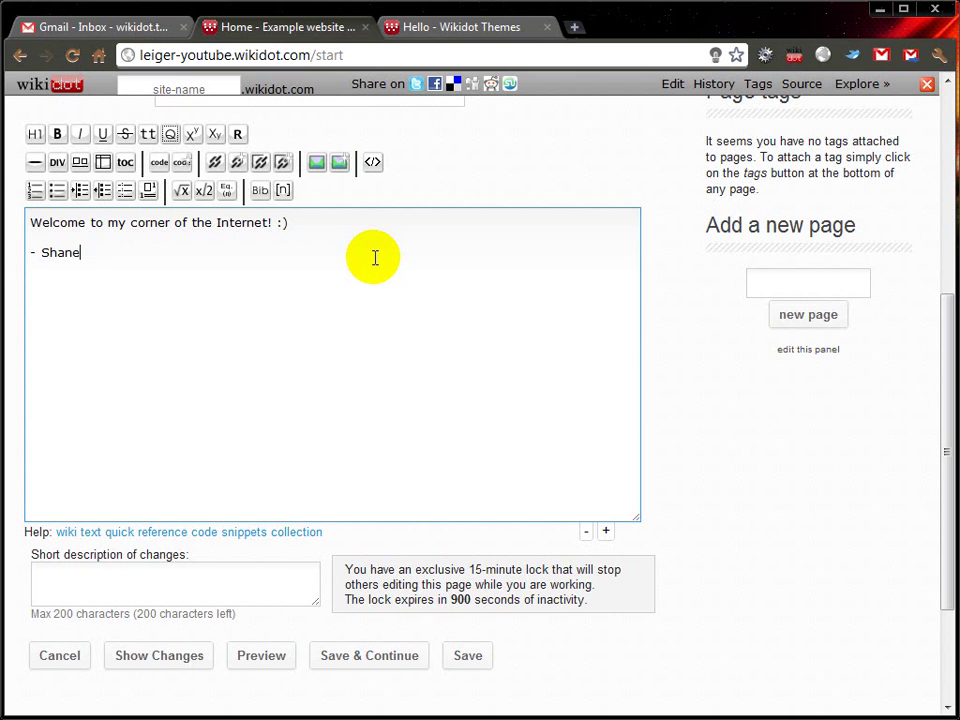
left_click(275, 594)
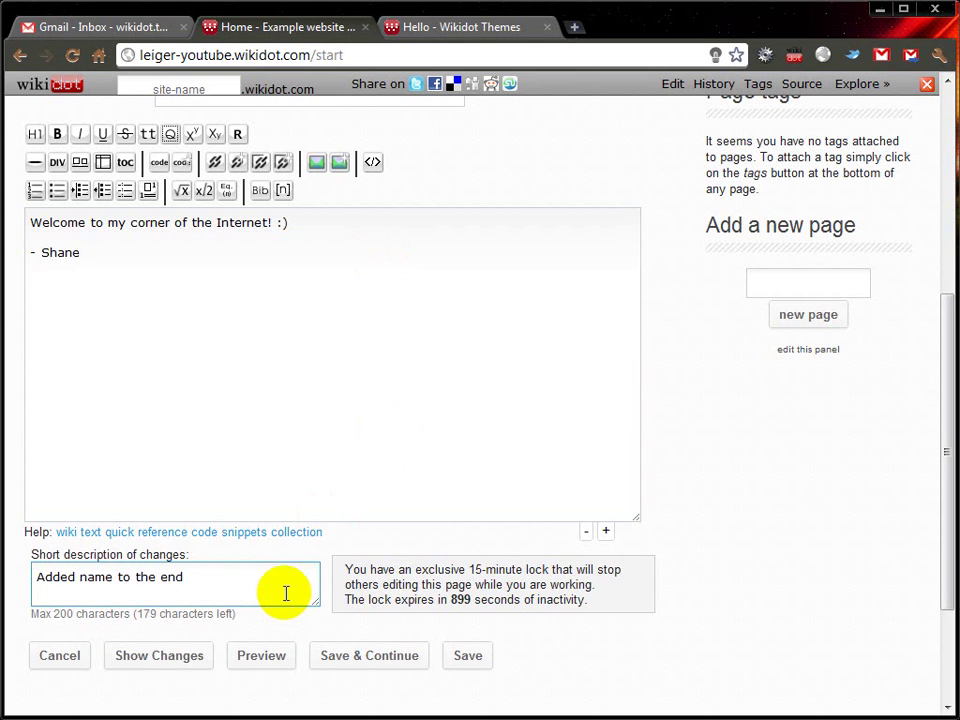
left_click(467, 659)
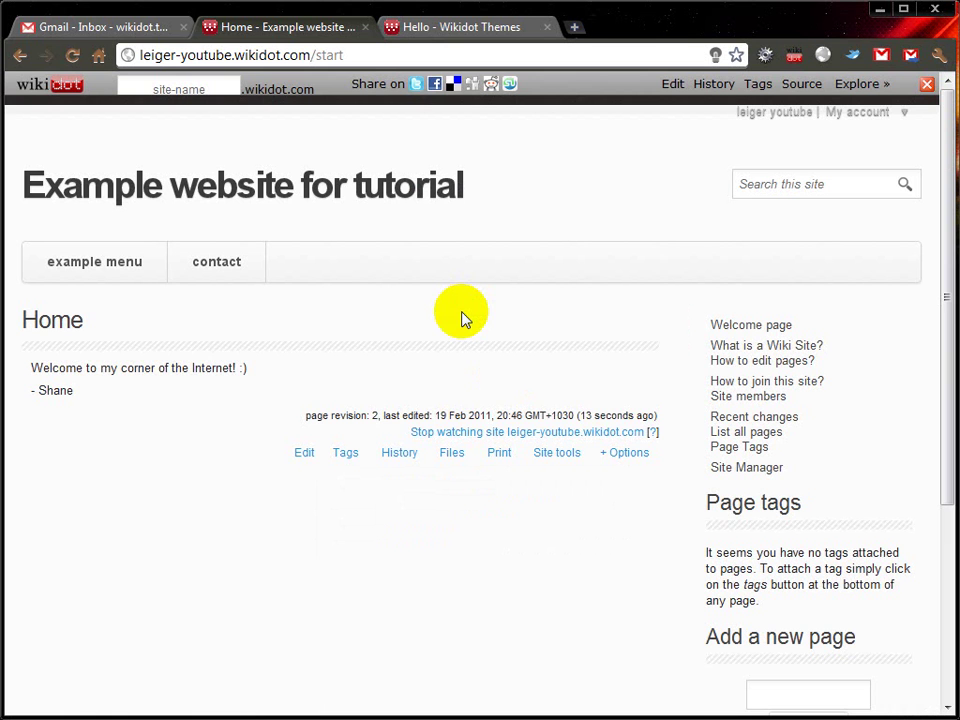
left_click(393, 455)
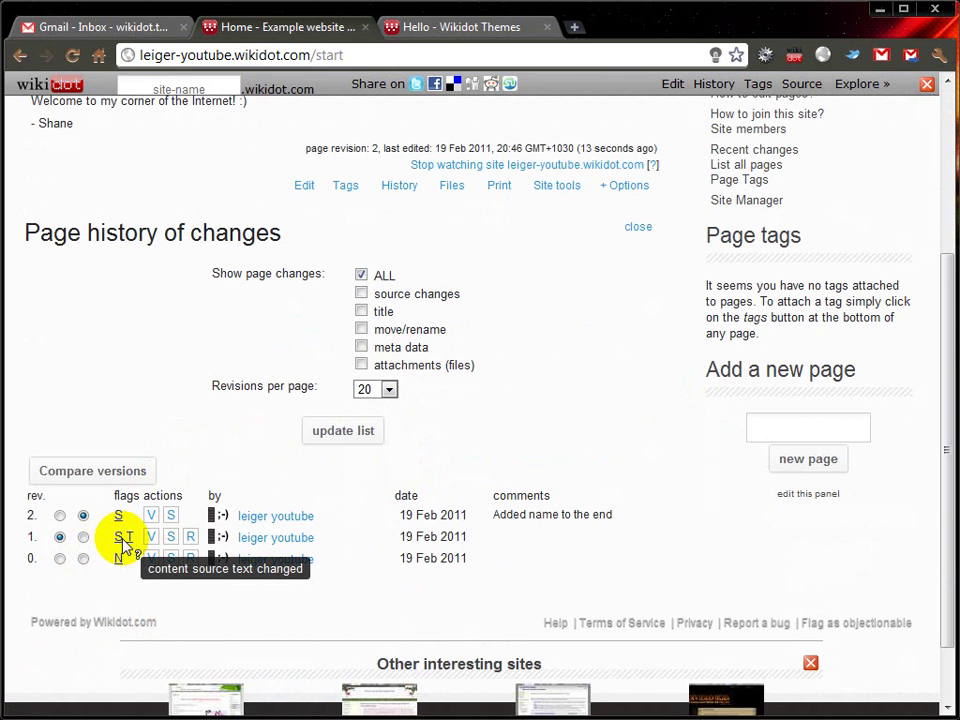
scroll(123, 545, "up", 3)
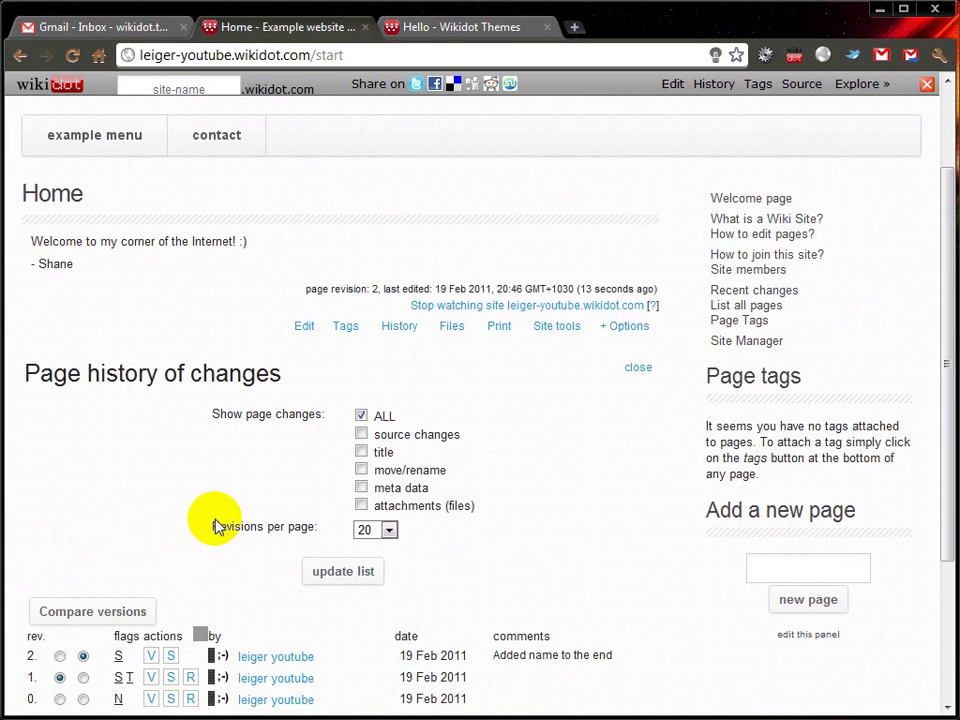
left_click_drag(28, 241, 283, 245)
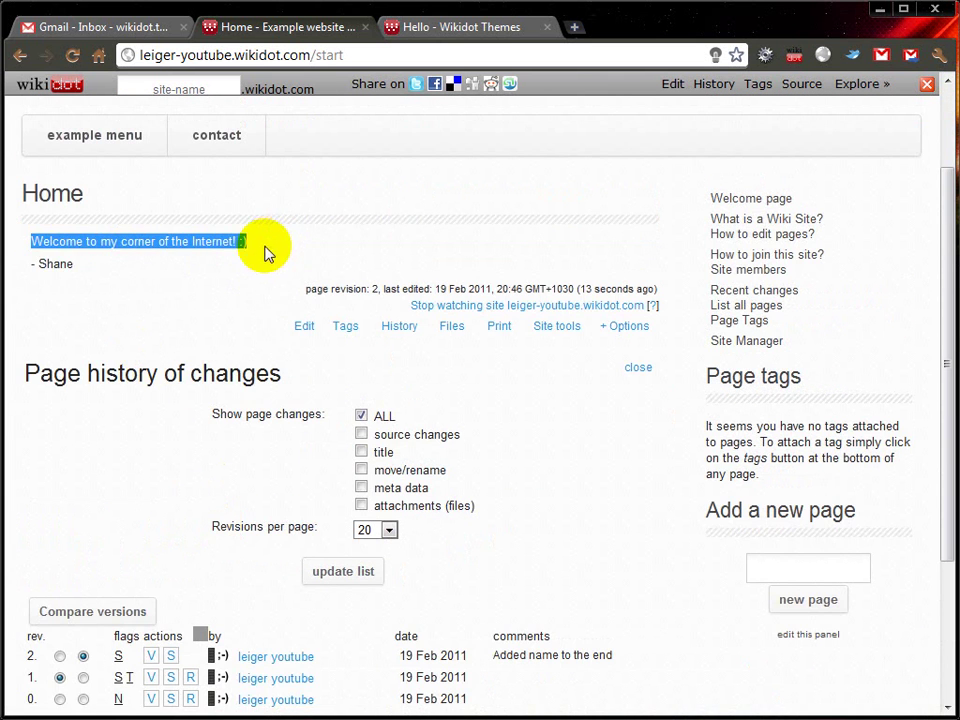
scroll(139, 328, "down", 3)
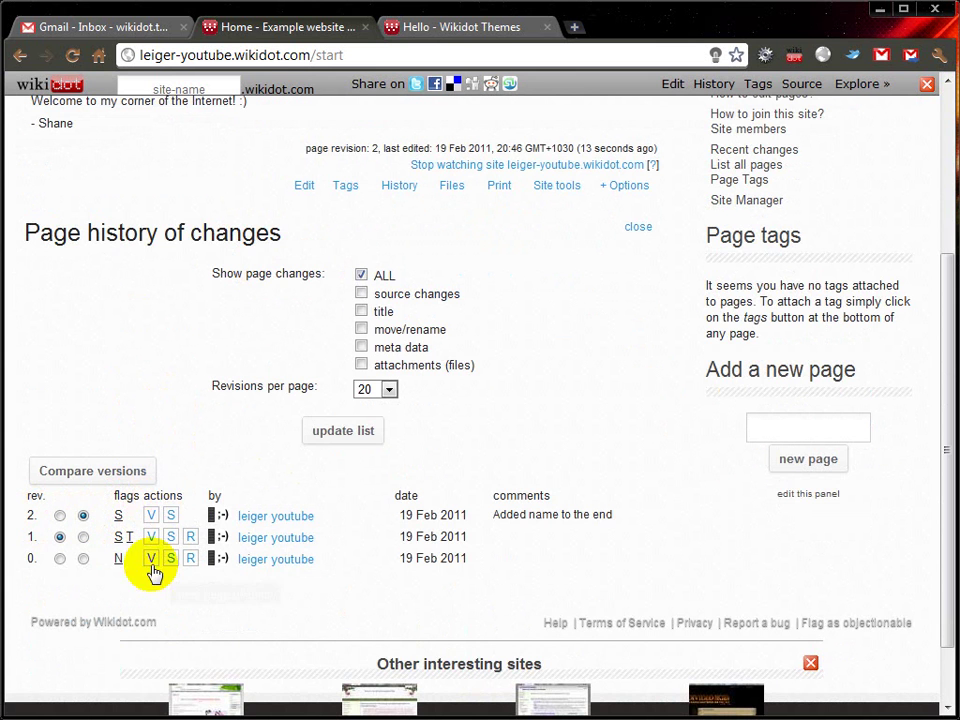
scroll(158, 515, "up", 3)
left_click_drag(32, 262, 82, 264)
left_click(195, 313)
scroll(195, 313, "down", 2)
left_click_drag(493, 582, 617, 580)
left_click(542, 615)
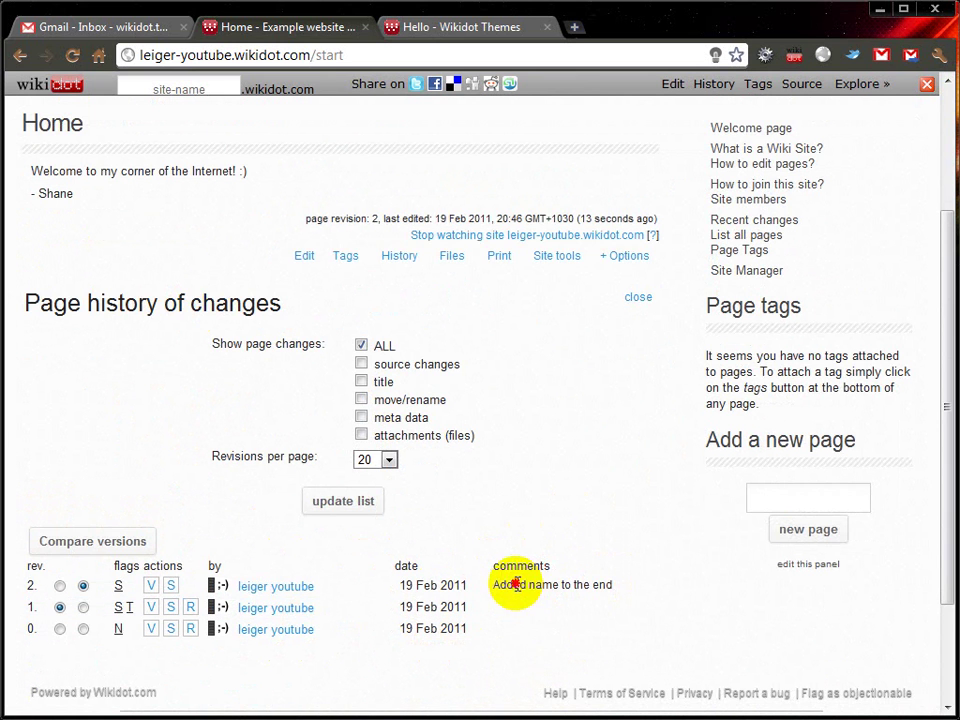
left_click_drag(517, 584, 600, 584)
left_click(567, 600)
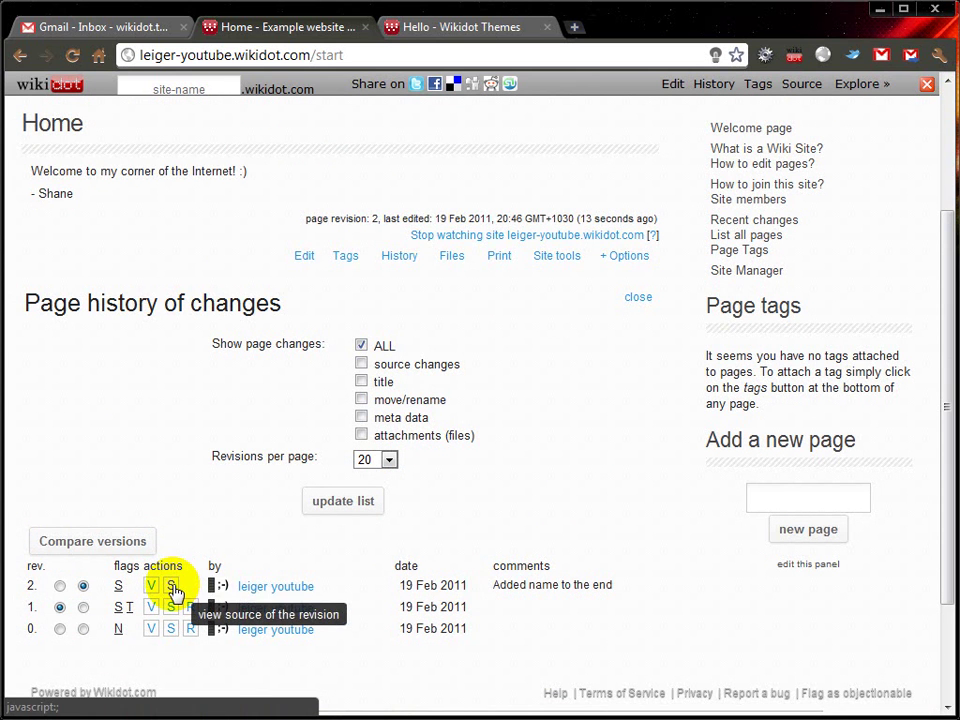
left_click_drag(494, 586, 597, 591)
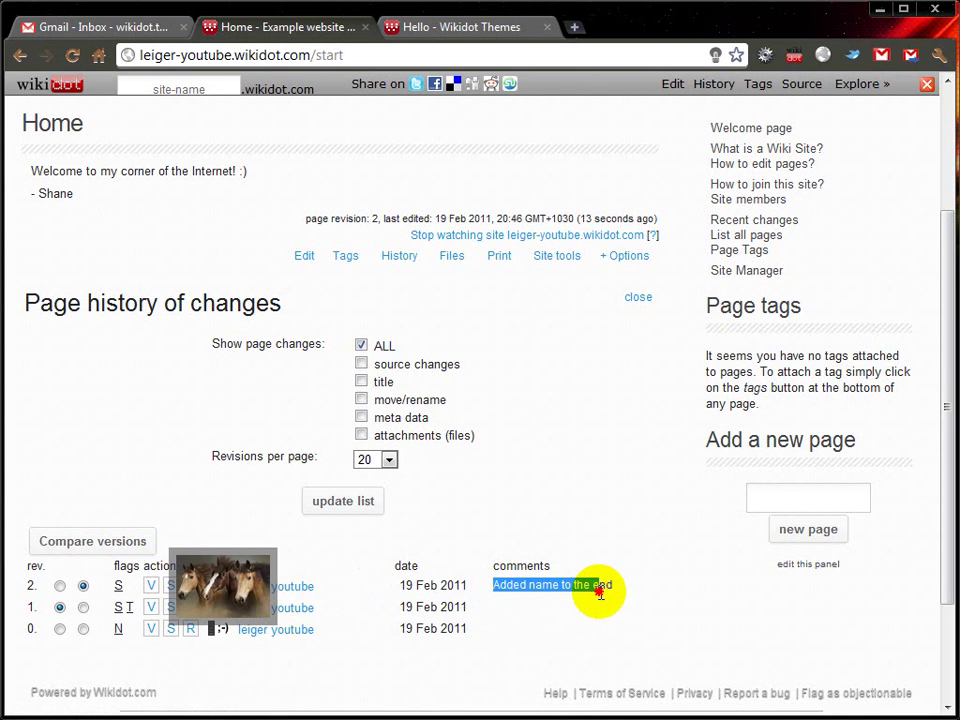
left_click(600, 584)
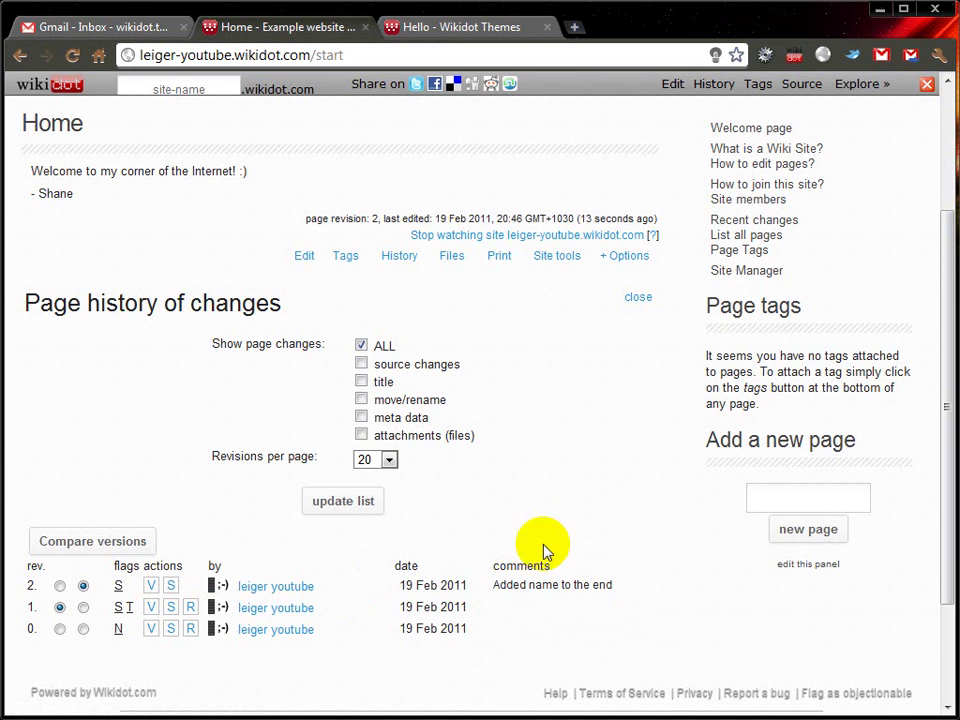
scroll(617, 506, "up", 3)
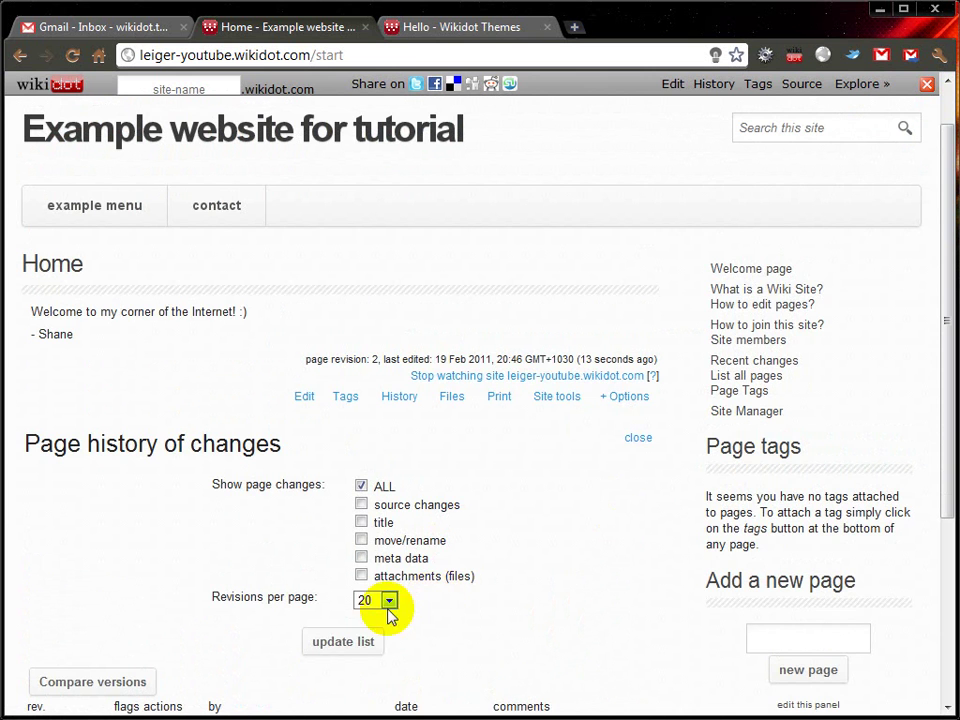
left_click(389, 600)
left_click(493, 617)
scroll(530, 505, "up", 1)
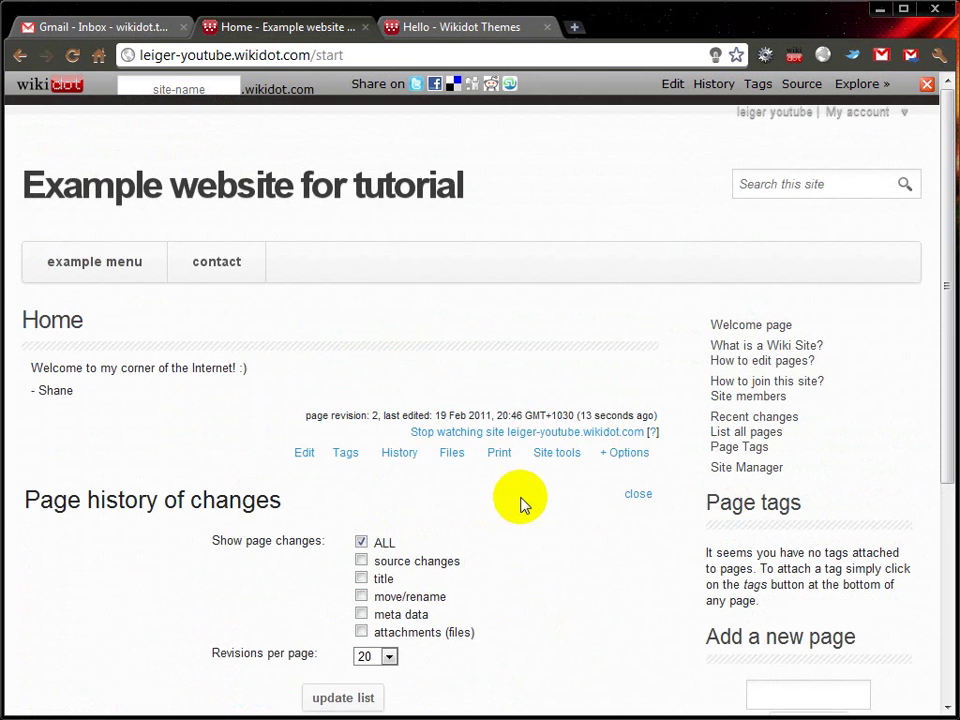
Step: Close the Home page's history panel and select 'start' in the address bar
left_click(636, 496)
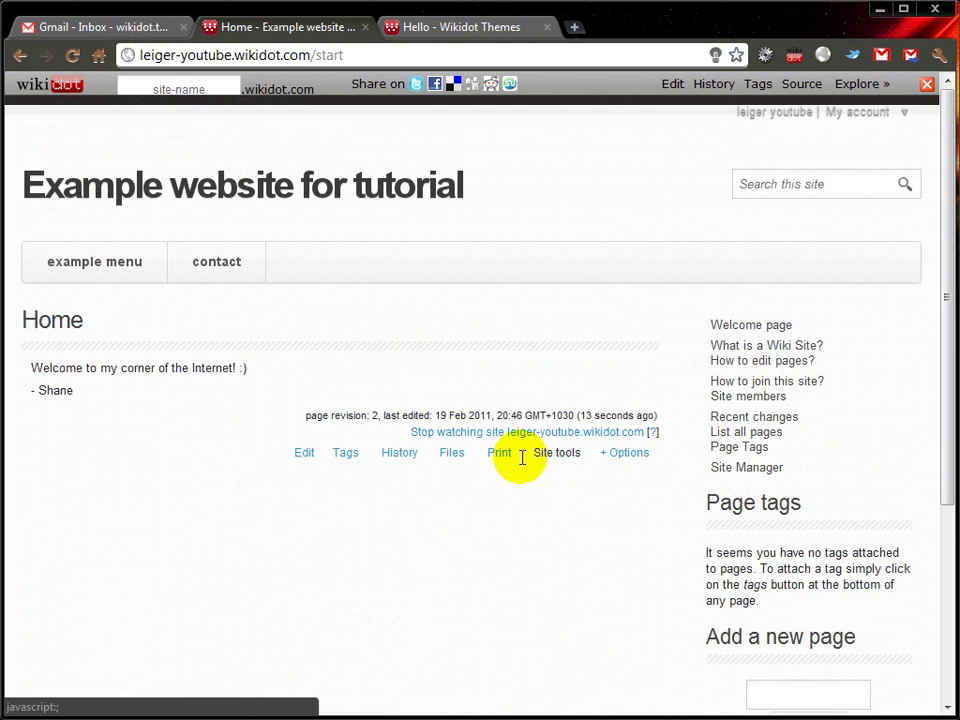
left_click(626, 460)
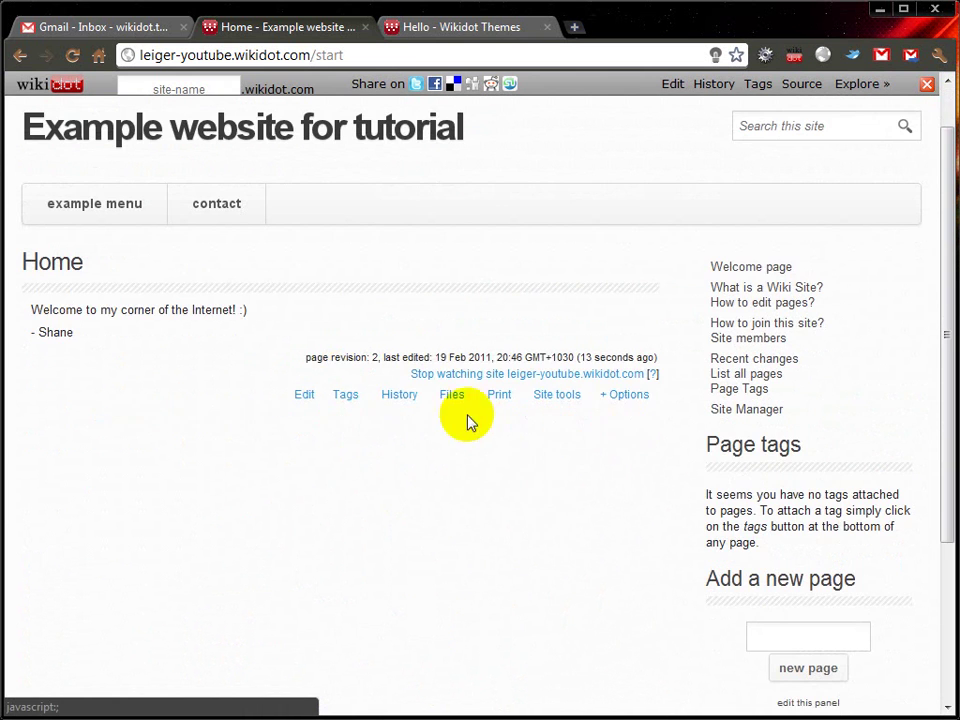
left_click(626, 396)
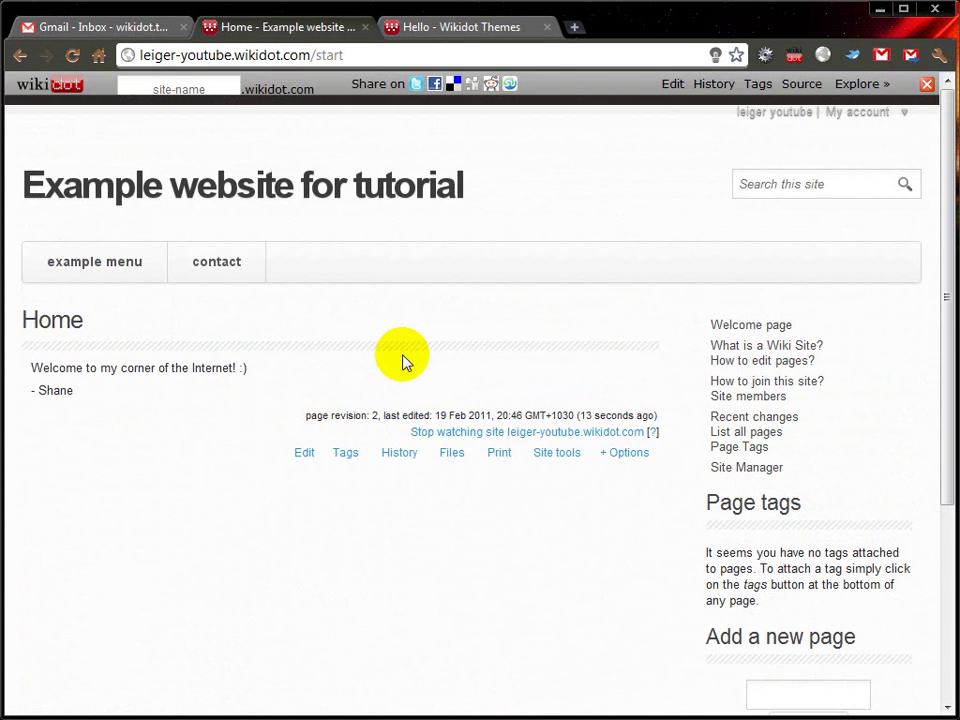
mouse_move(80, 272)
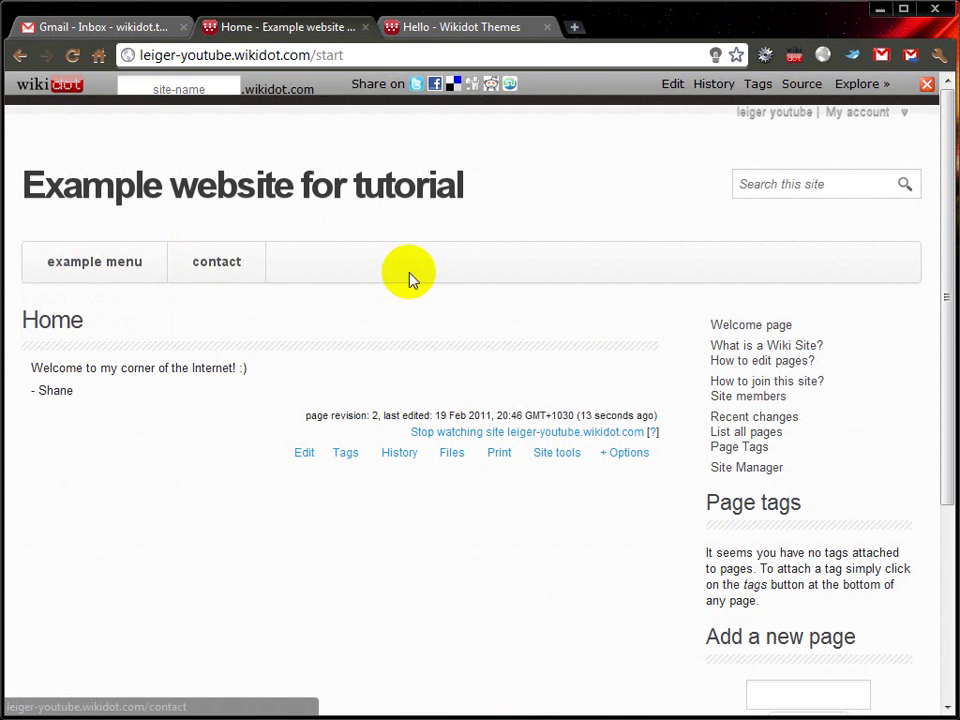
left_click_drag(316, 57, 363, 54)
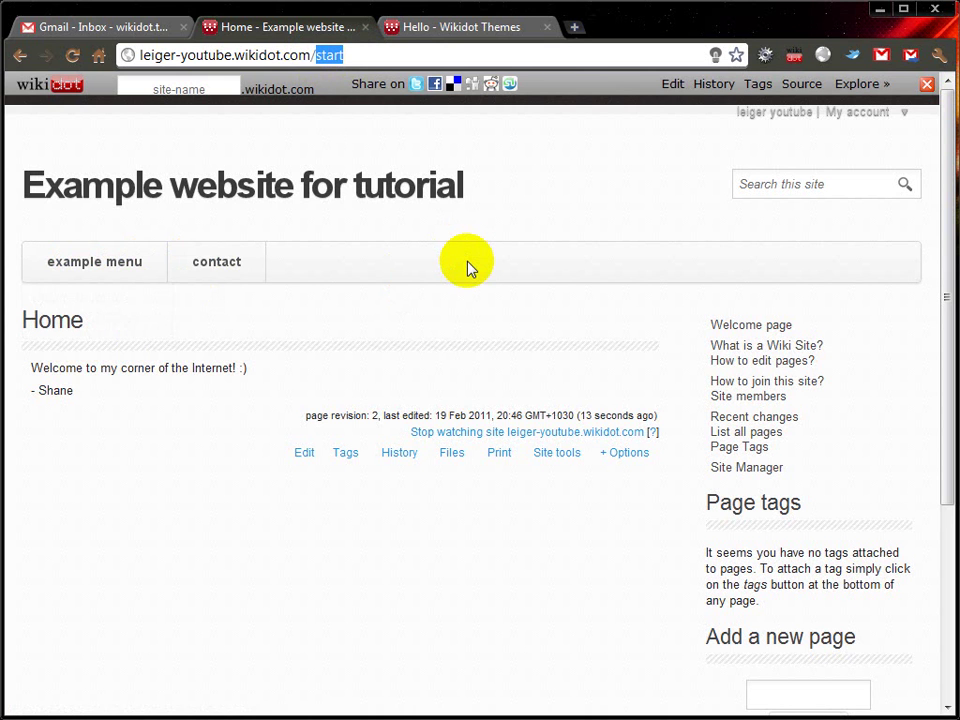
Step: Load the nav:top page and open the Top Bar Menu for editing
type("nav:top")
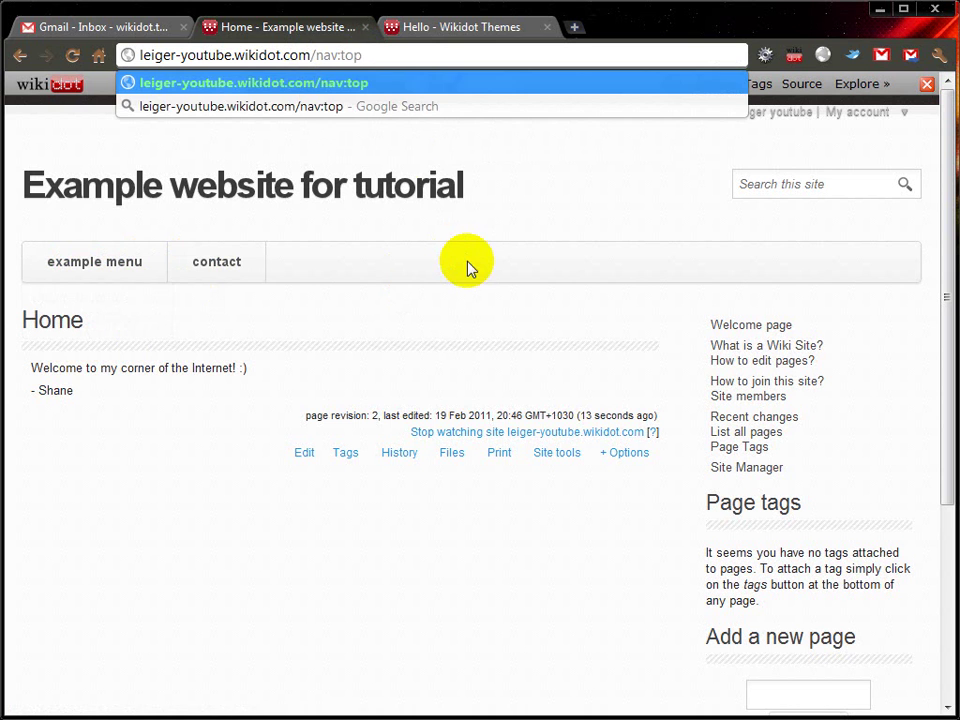
key("Return")
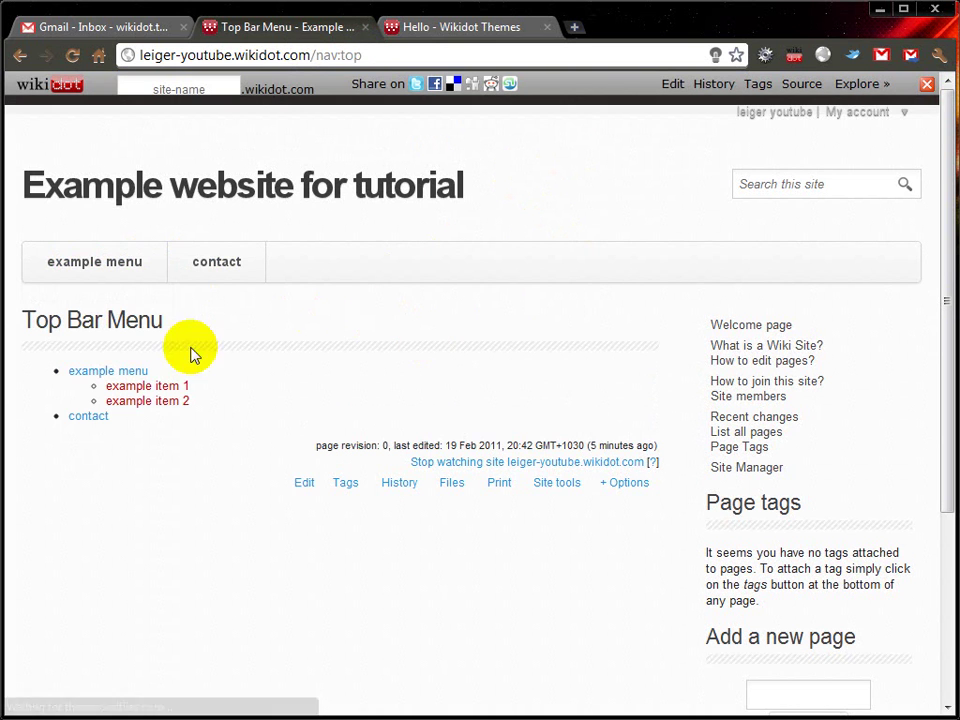
left_click(306, 484)
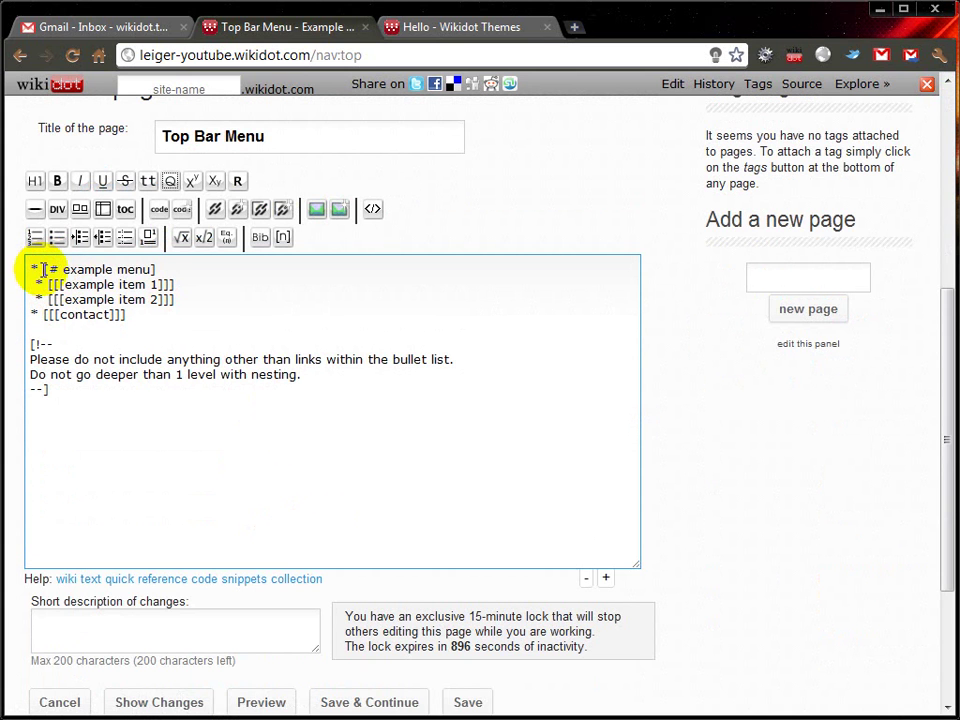
left_click_drag(63, 269, 152, 269)
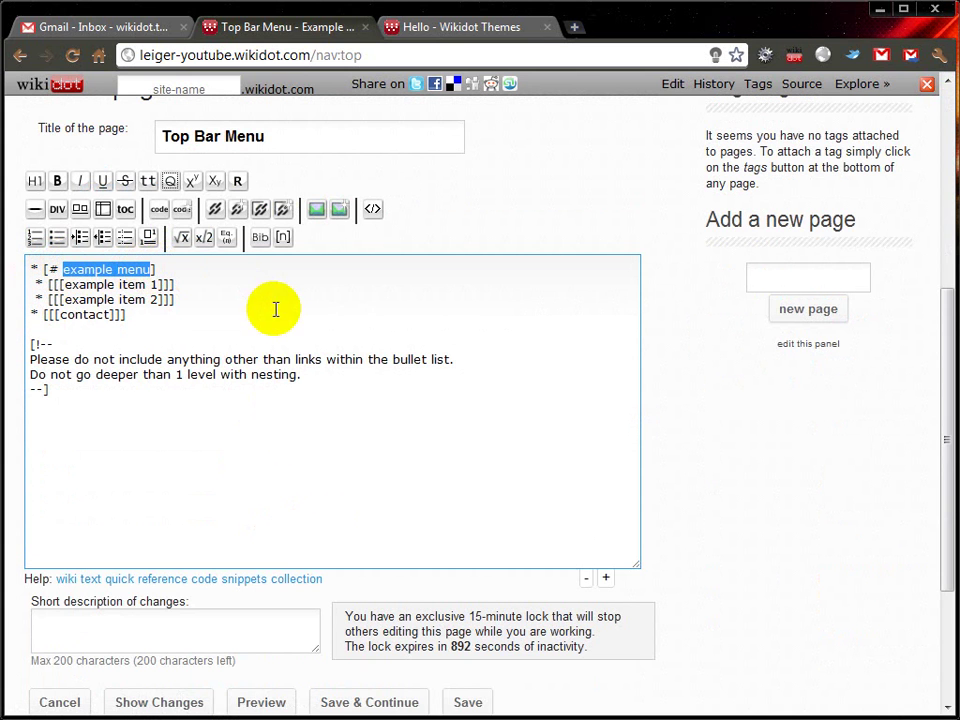
left_click_drag(172, 299, 21, 279)
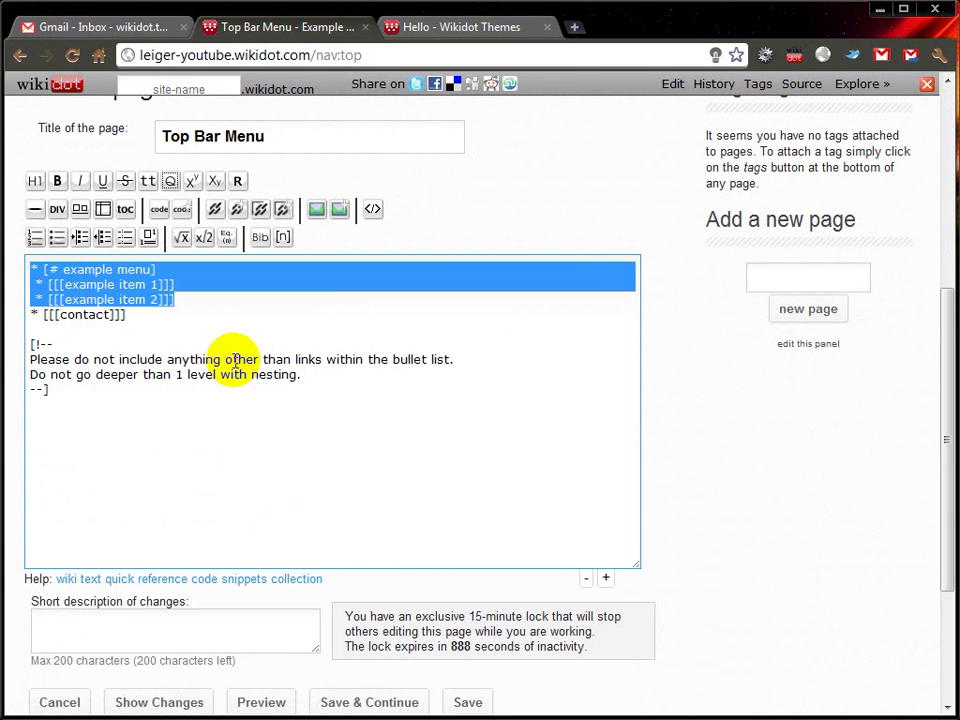
key("ctrl+a")
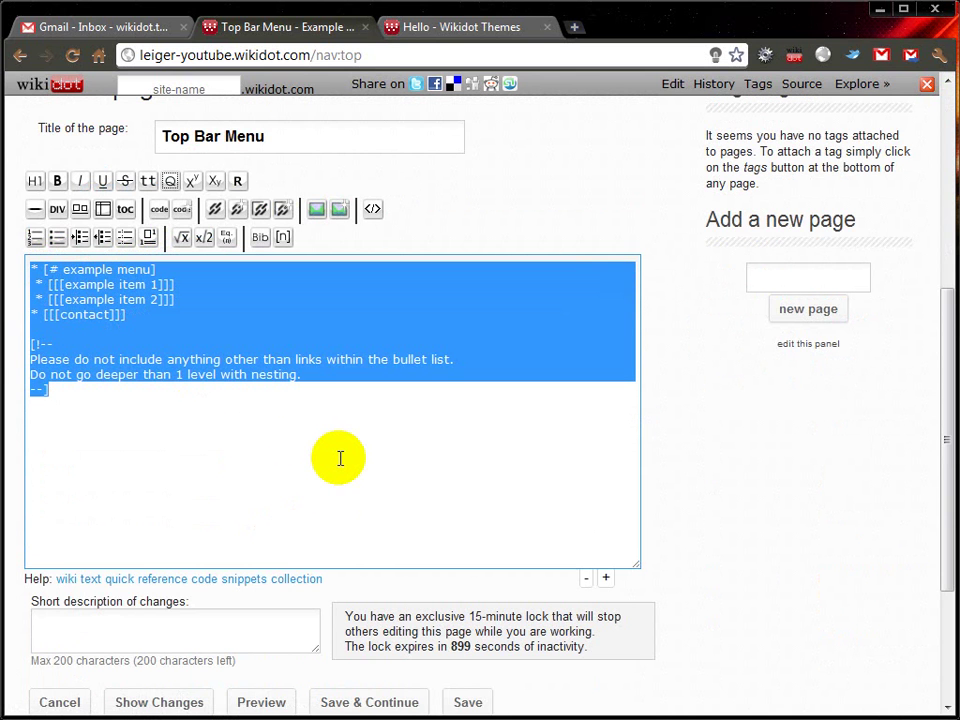
type("*")
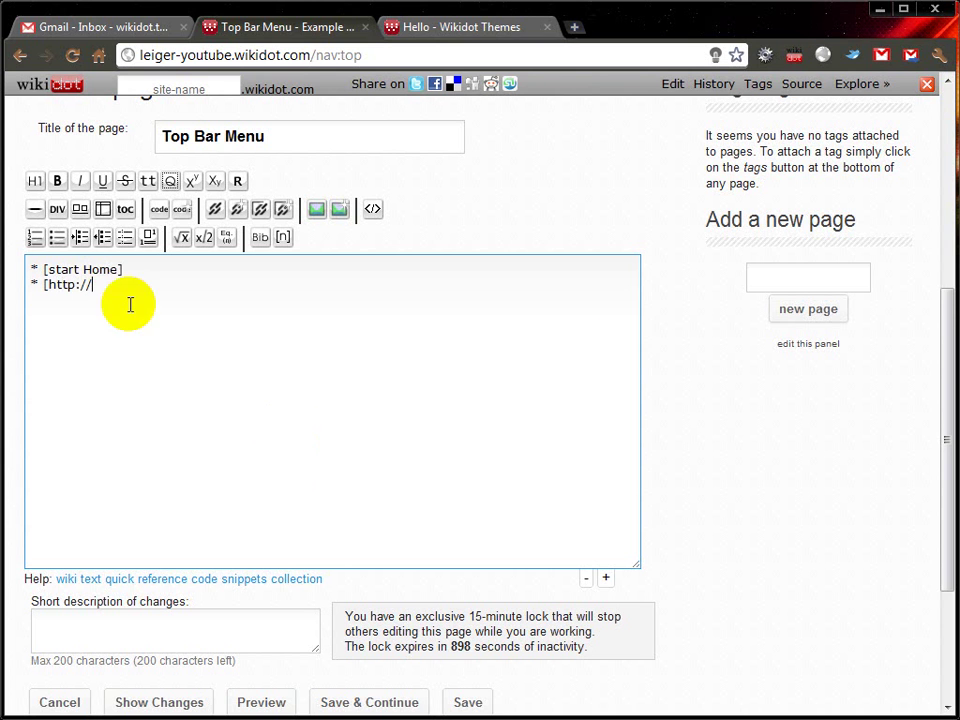
Step: Paste the full site address into the Home link, save the menu, and follow Home
left_click(128, 53)
key("ctrl+c")
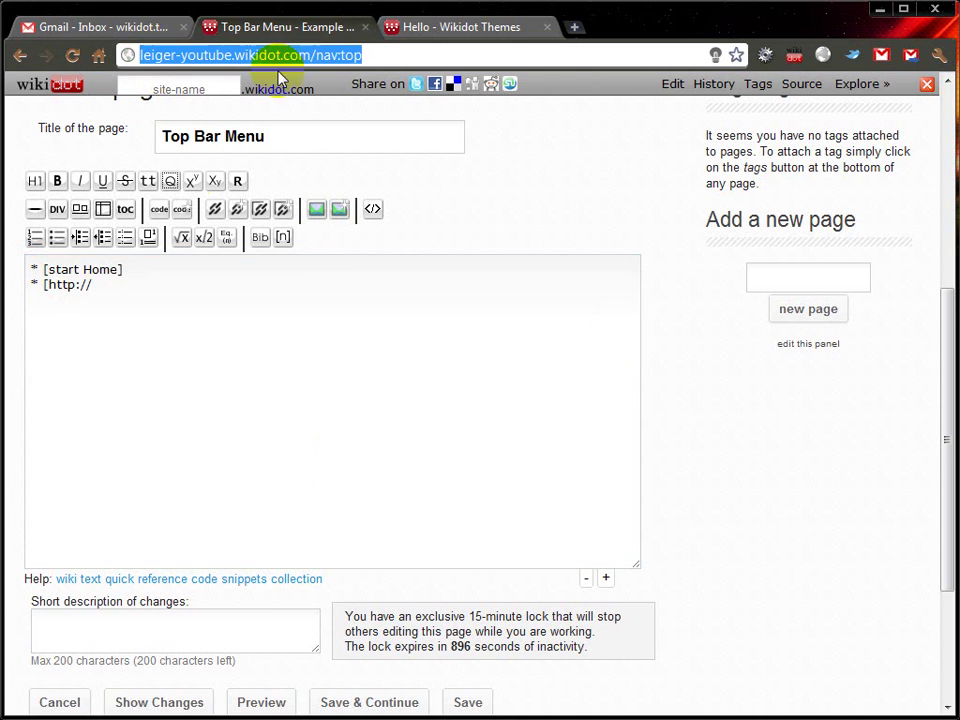
double_click(60, 270)
key("ctrl+v")
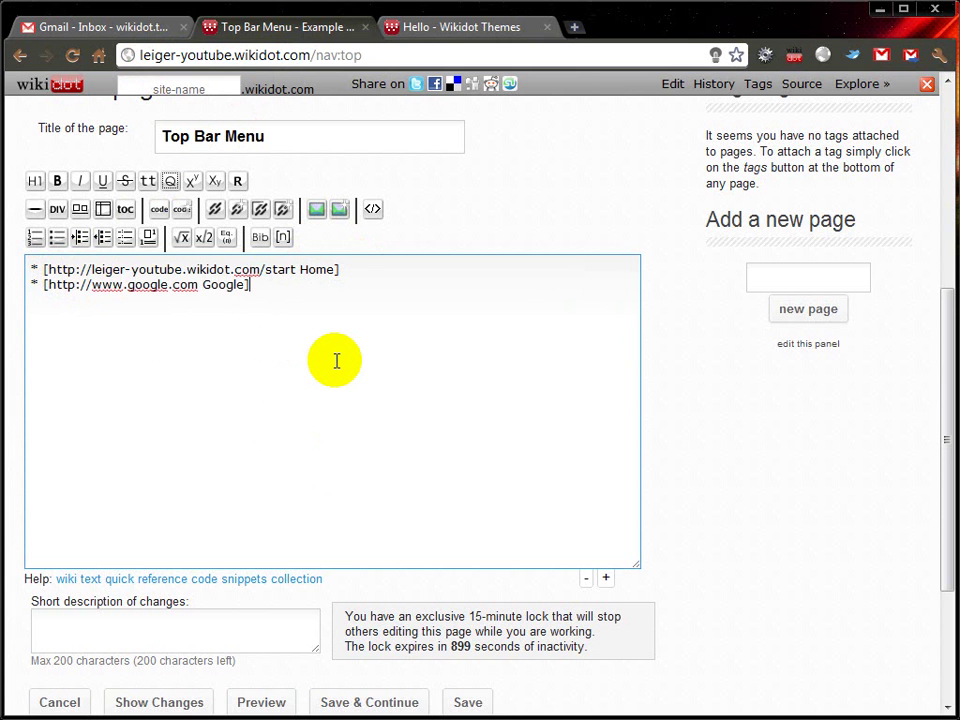
key("ctrl+s")
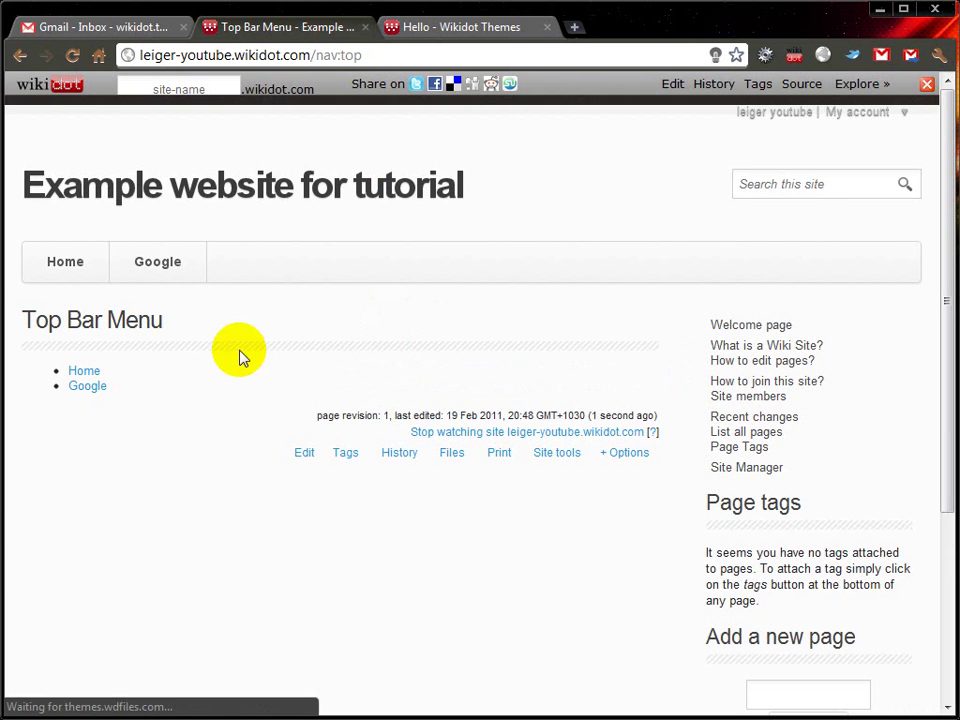
left_click(65, 262)
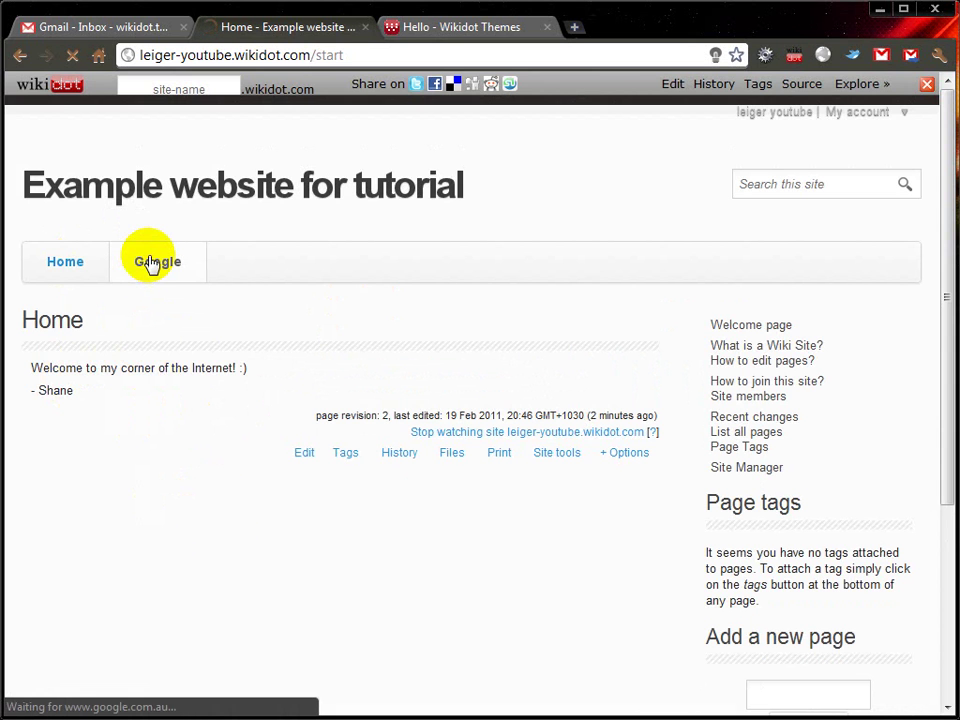
Step: Return from Google to the site, then load nav:top through the address bar
left_click(18, 56)
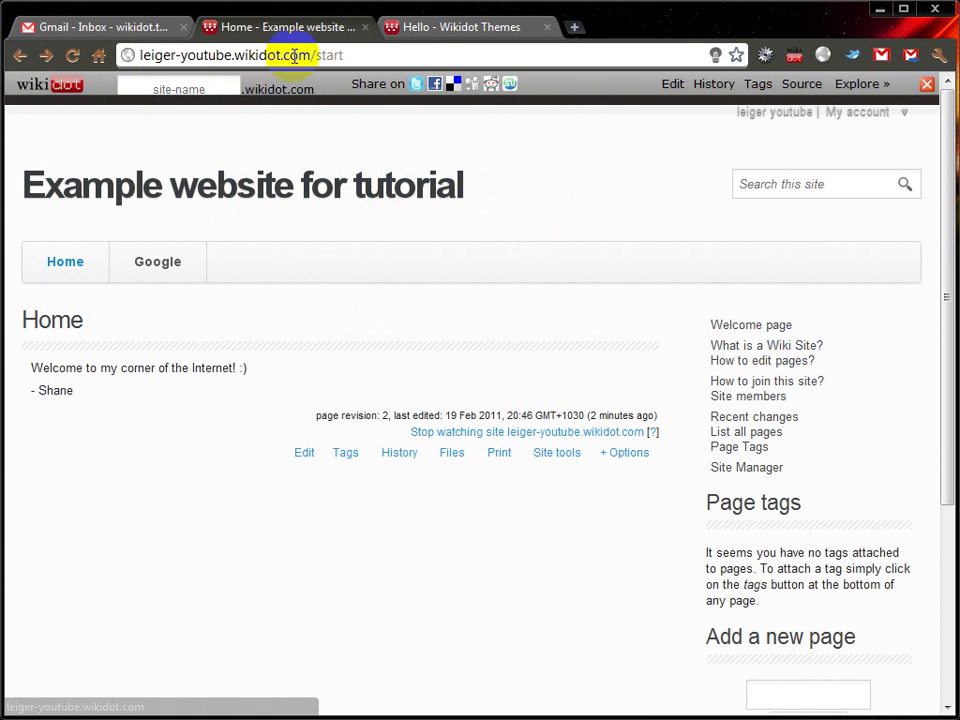
double_click(330, 55)
type("navs")
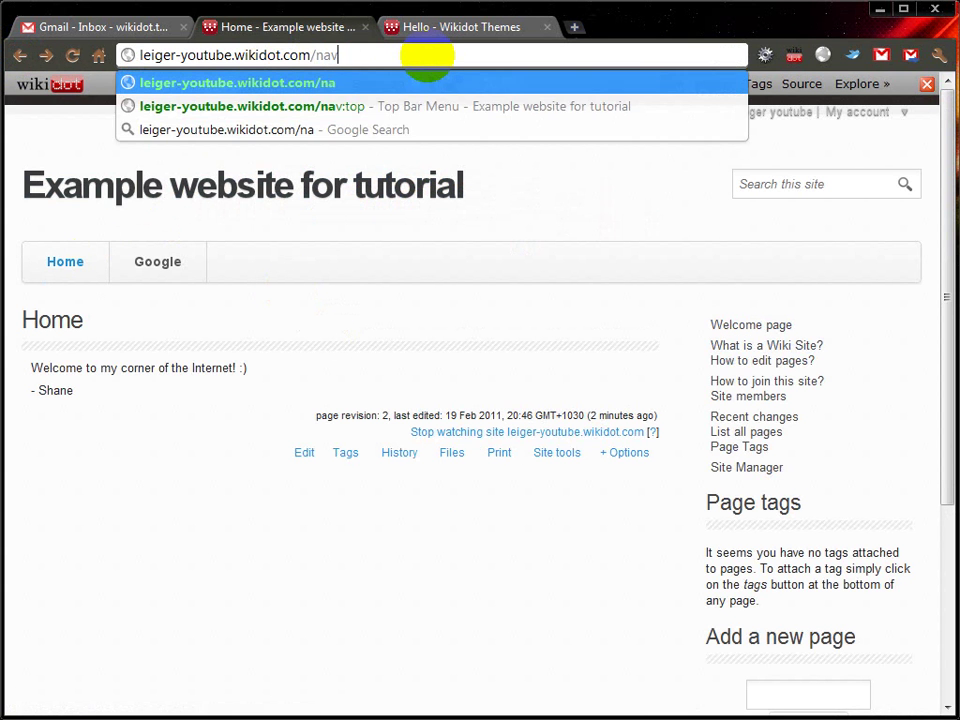
key("BackSpace")
type(":top")
key("Return")
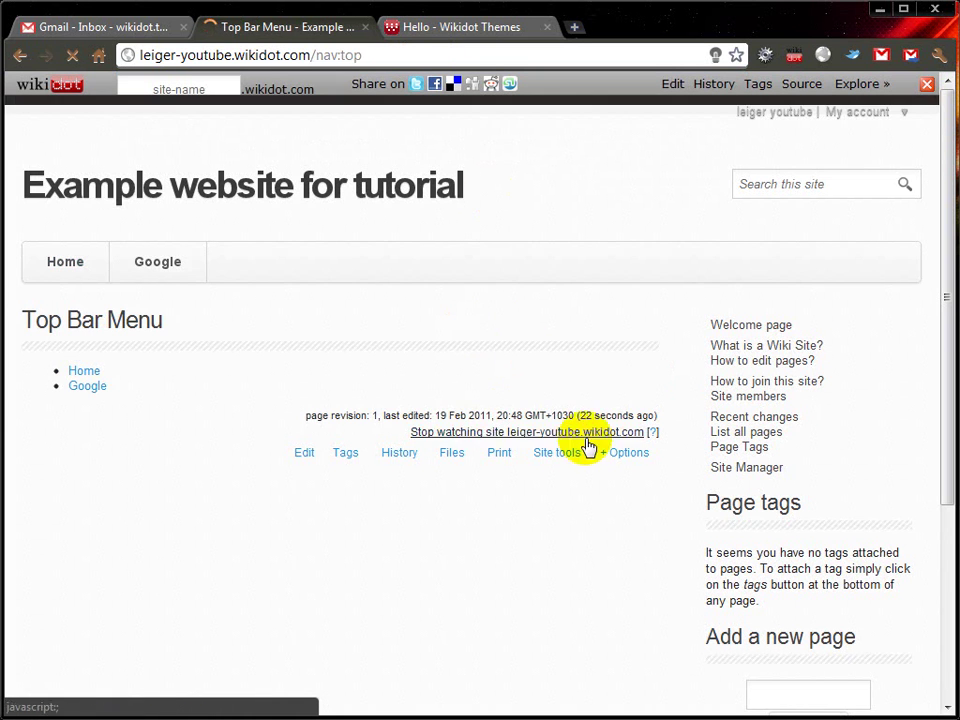
Step: Show the Top Bar Menu's wiki source from the page options
left_click(622, 454)
left_click(628, 395)
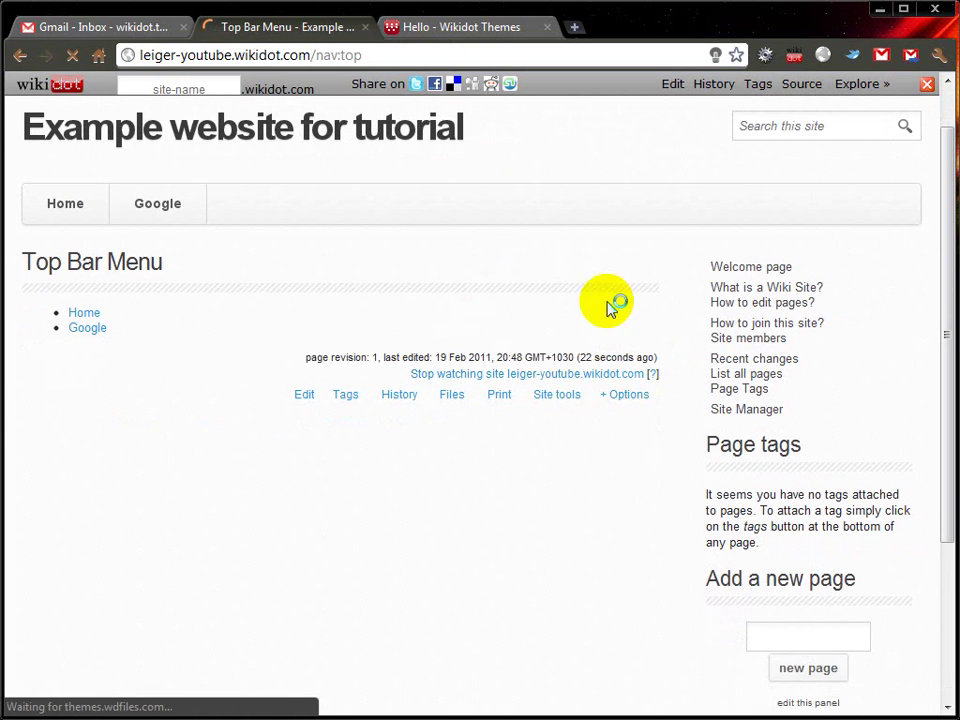
left_click(628, 395)
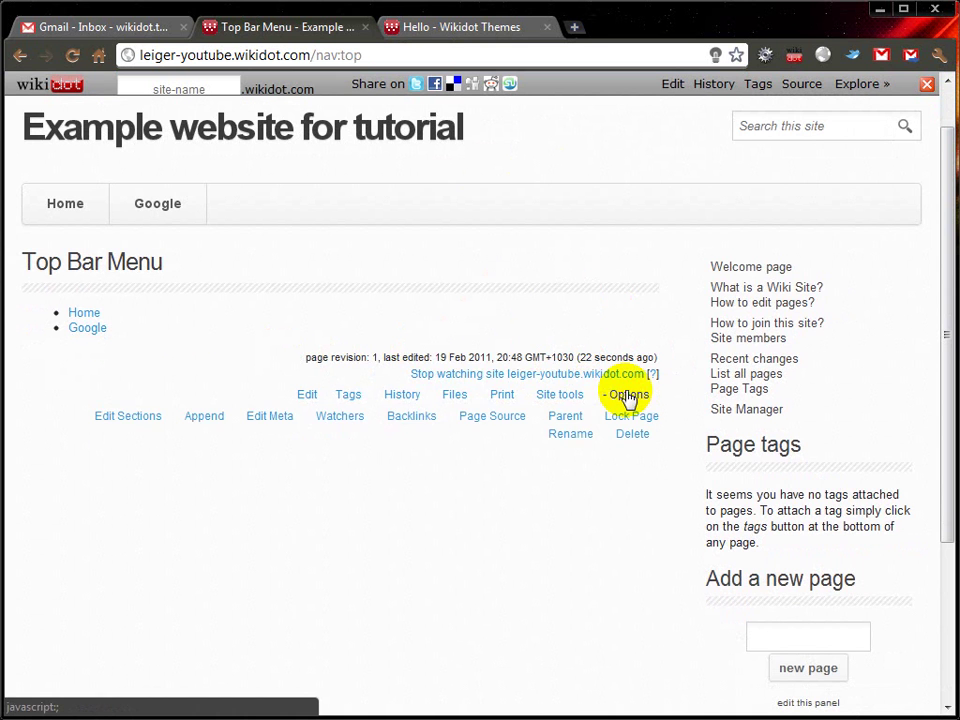
left_click(481, 420)
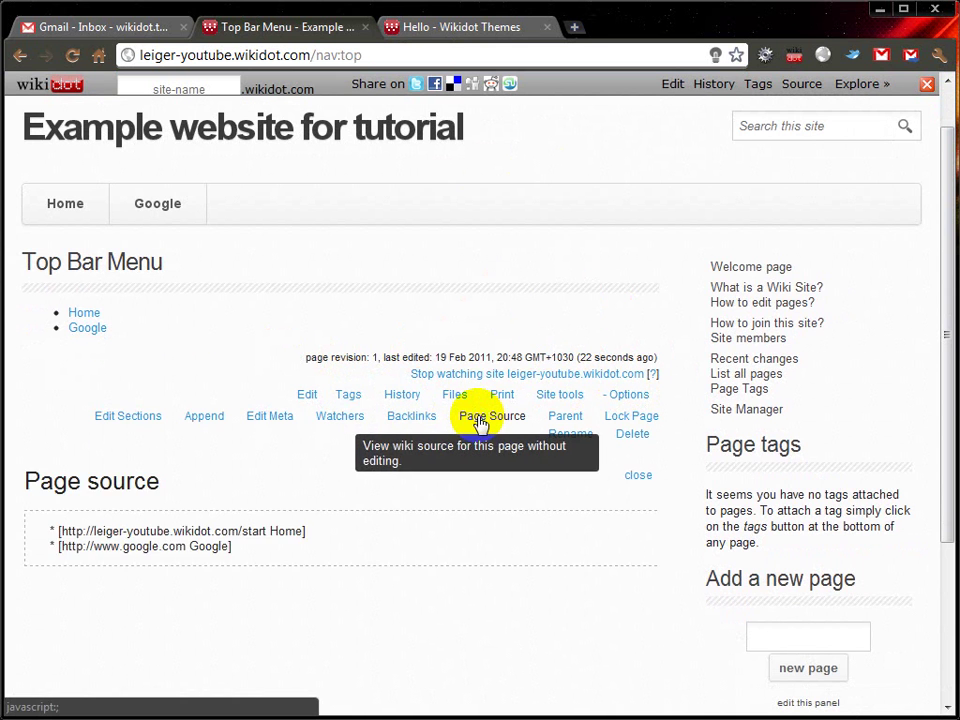
Step: Review the Home and Google link lines, then select 'top' in the address URL
left_click_drag(71, 409, 279, 441)
left_click(279, 441)
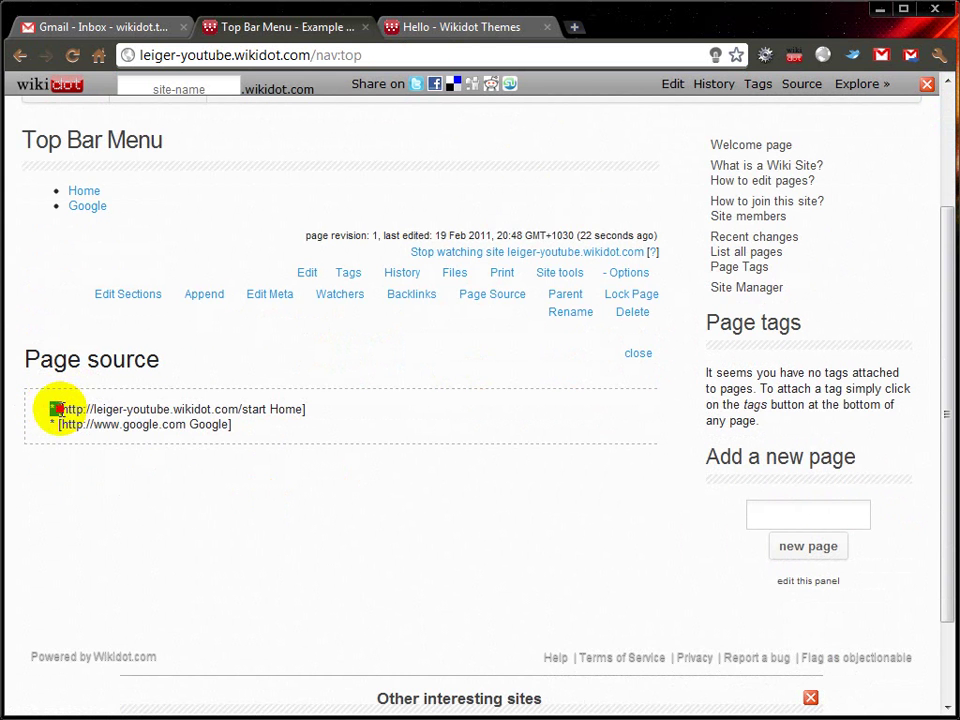
left_click_drag(62, 409, 332, 405)
left_click(460, 470)
scroll(470, 478, "up", 3)
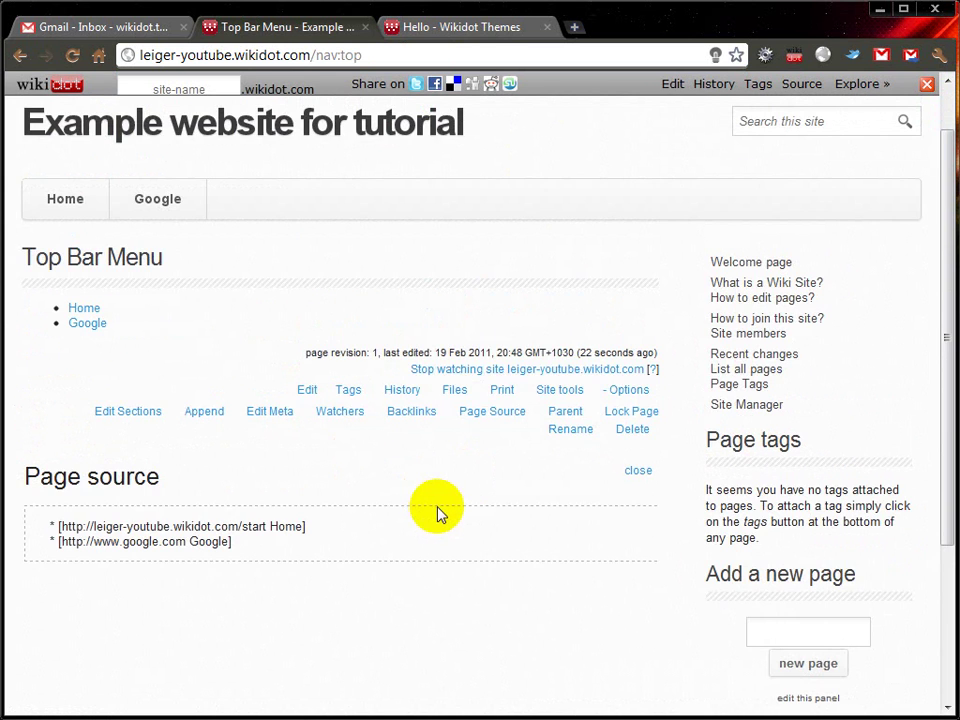
double_click(343, 55)
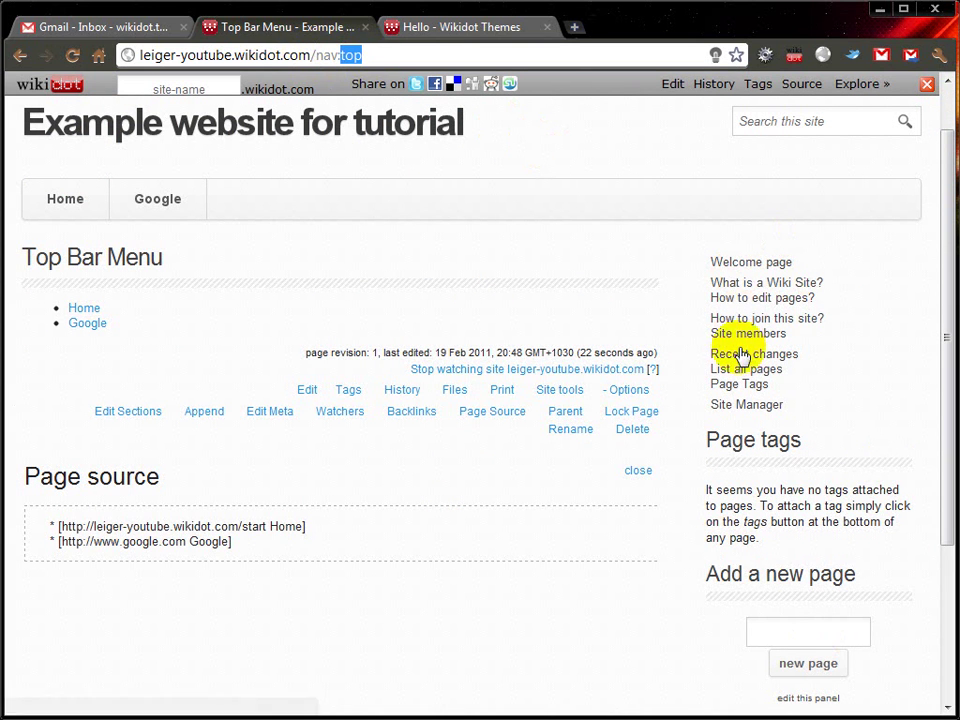
Step: Load the nav:side page and open the side bar for editing
type("side")
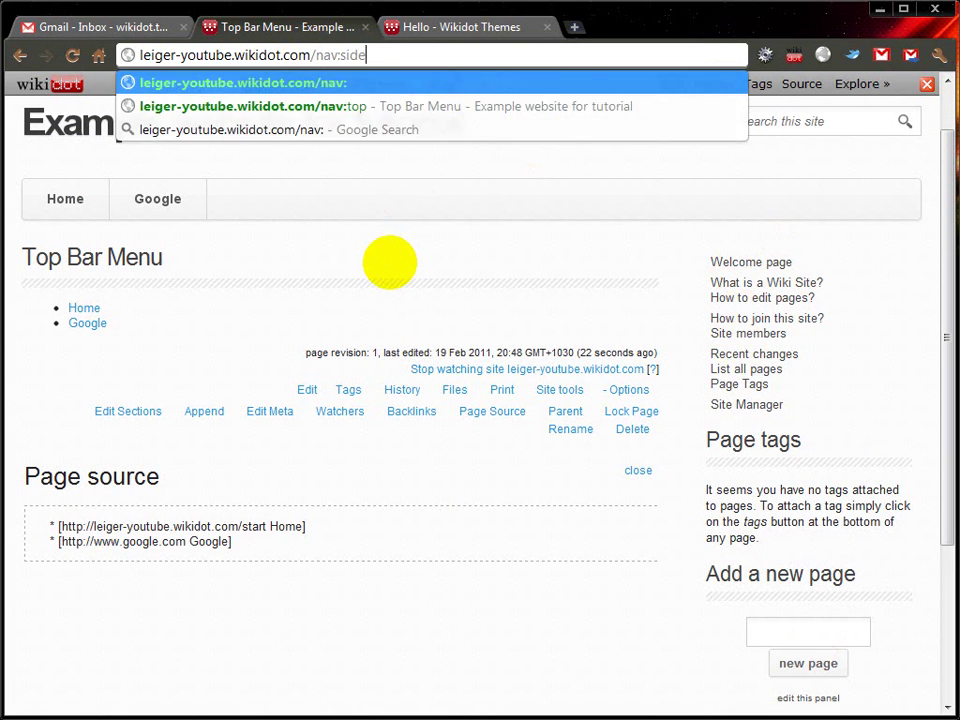
key("Return")
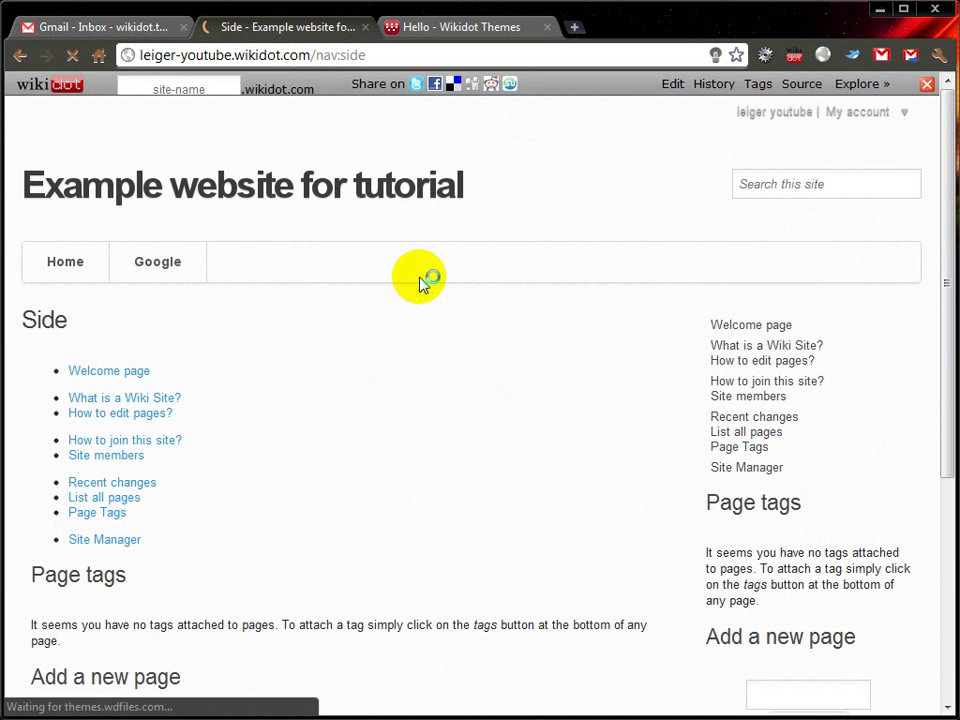
scroll(502, 340, "down", 3)
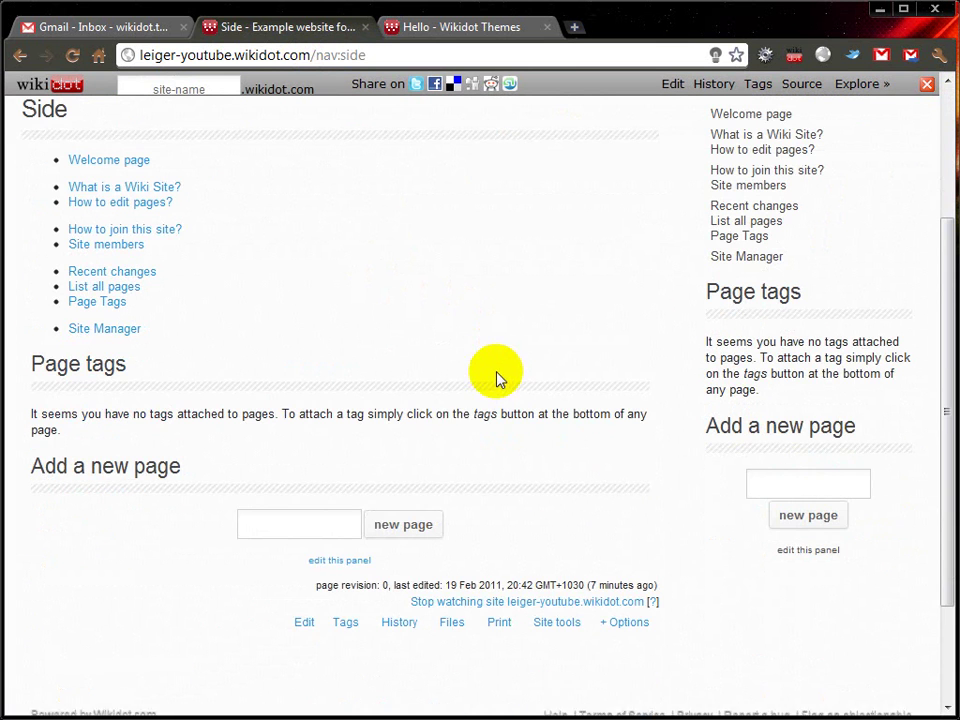
left_click(304, 621)
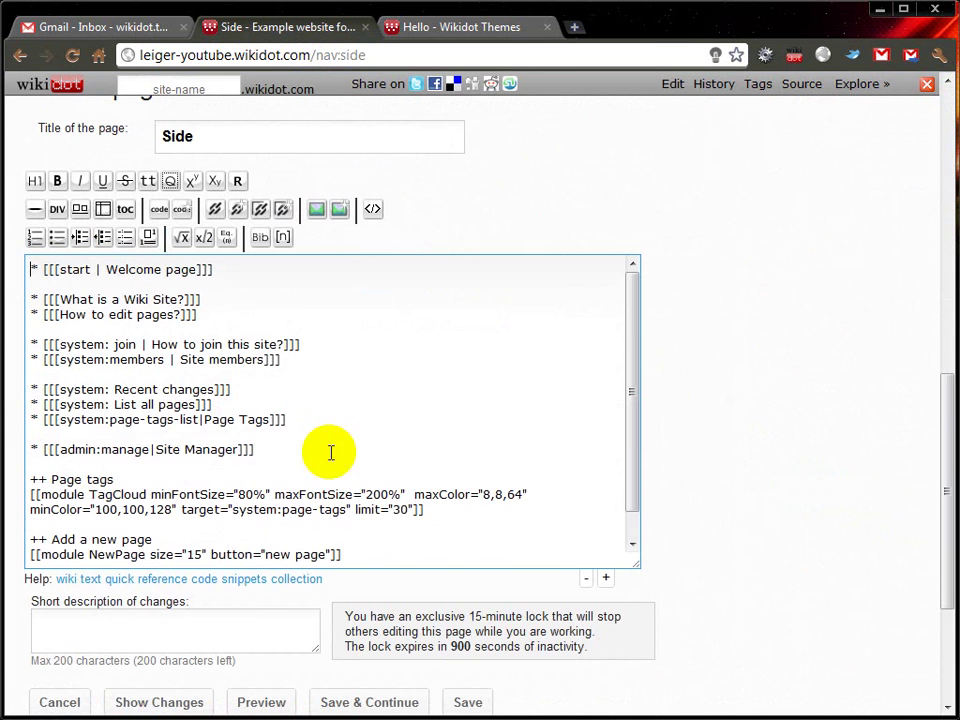
Step: Delete the 'What is a Wiki Site' and 'How to edit' lines and the Page tags TagCloud section
left_click_drag(22, 300, 205, 320)
key("Delete")
left_click_drag(30, 432, 403, 551)
key("Delete")
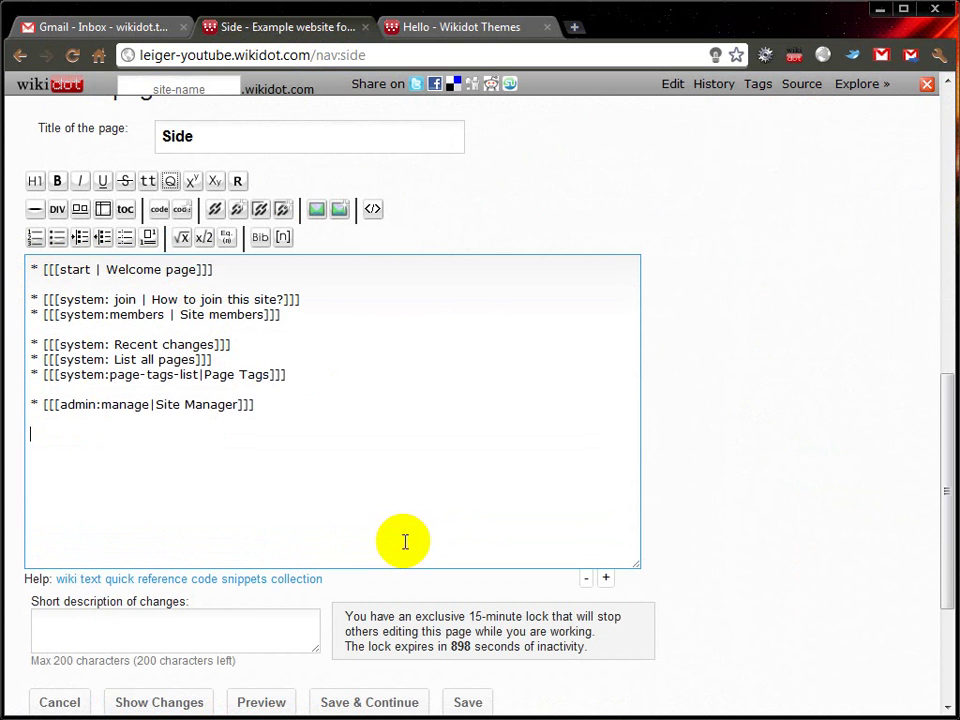
key("BackSpace")
key("BackSpace")
scroll(229, 426, "down", 1)
scroll(266, 444, "up", 2)
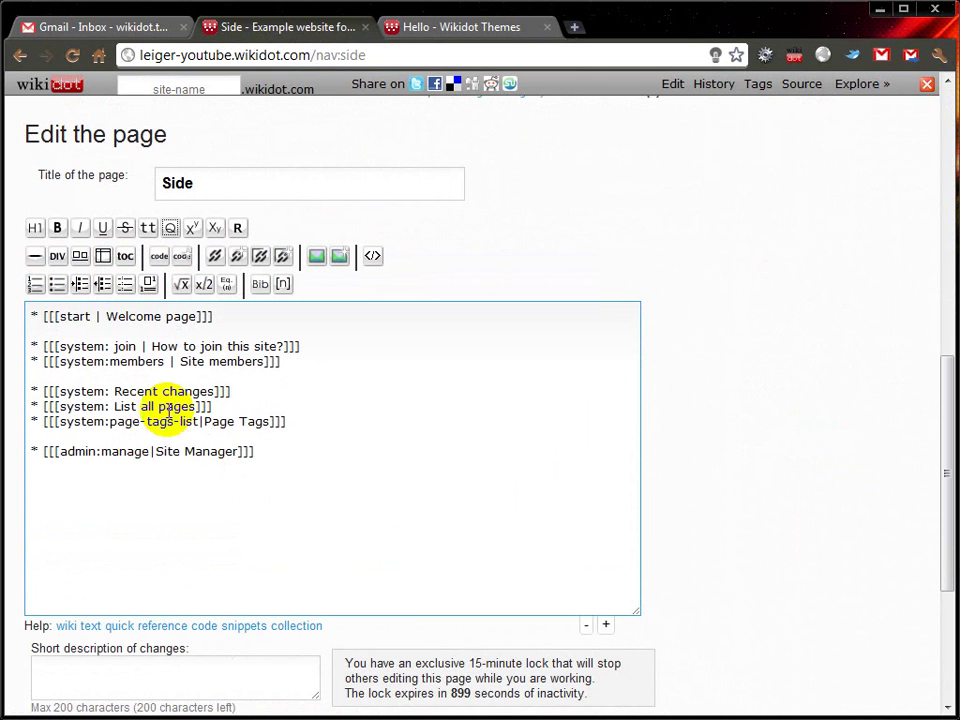
key("ctrl+z")
key("ctrl+z")
left_click_drag(20, 481, 454, 506)
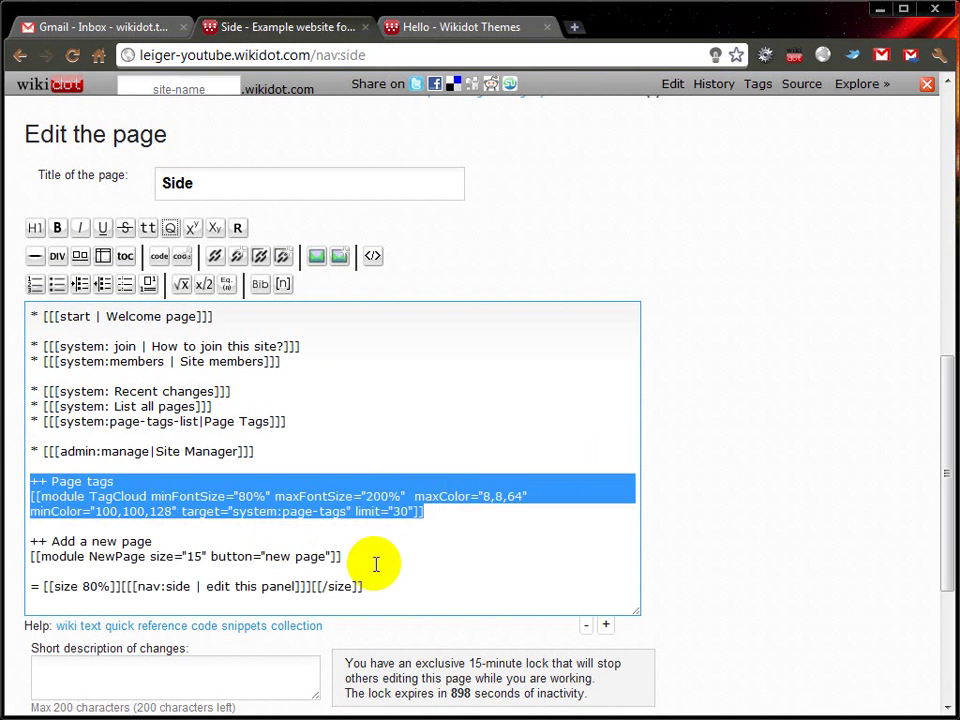
key("Delete")
key("BackSpace")
key("Delete")
Step: Remove the edit-this-panel, List all pages and Page Tags lines, save, and return Home
left_click_drag(26, 535, 407, 574)
key("Delete")
key("BackSpace")
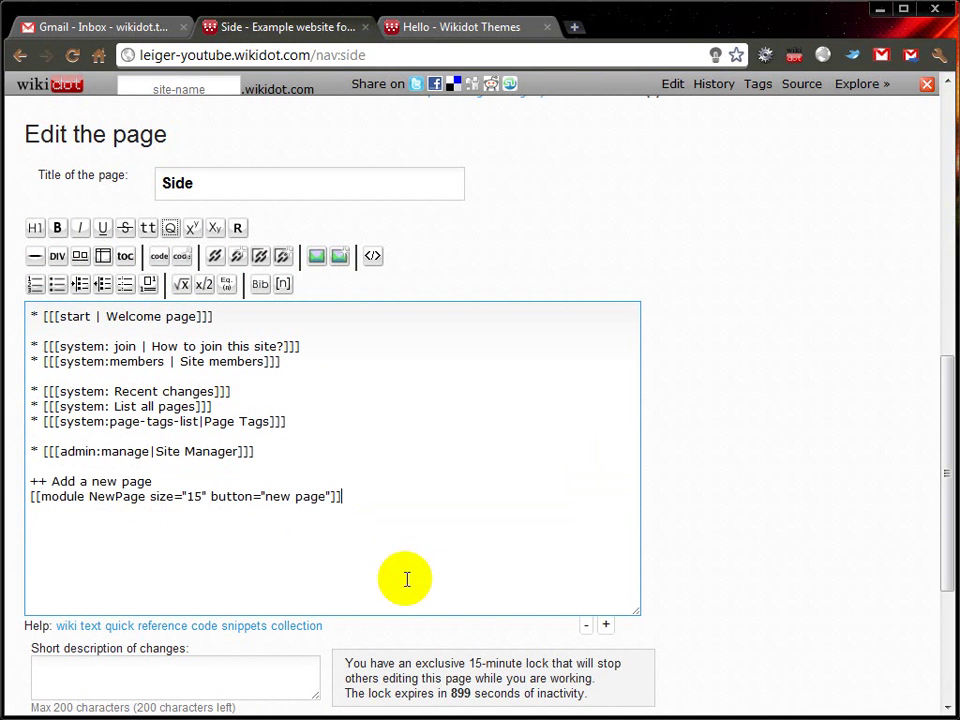
key("BackSpace")
left_click_drag(286, 421, 30, 406)
key("Delete")
key("BackSpace")
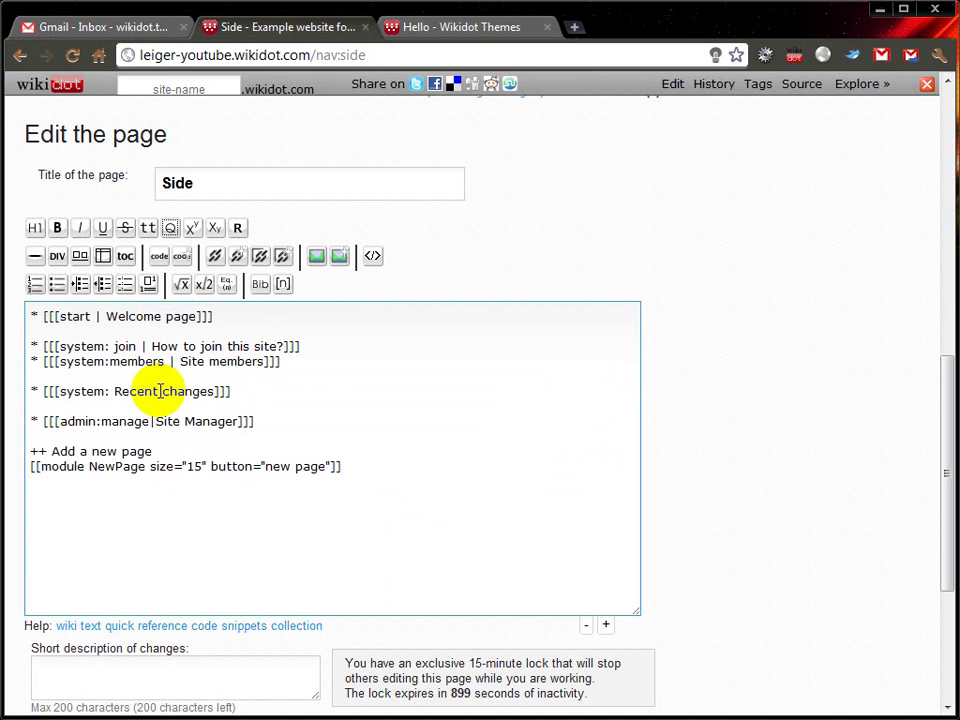
scroll(34, 503, "down", 1)
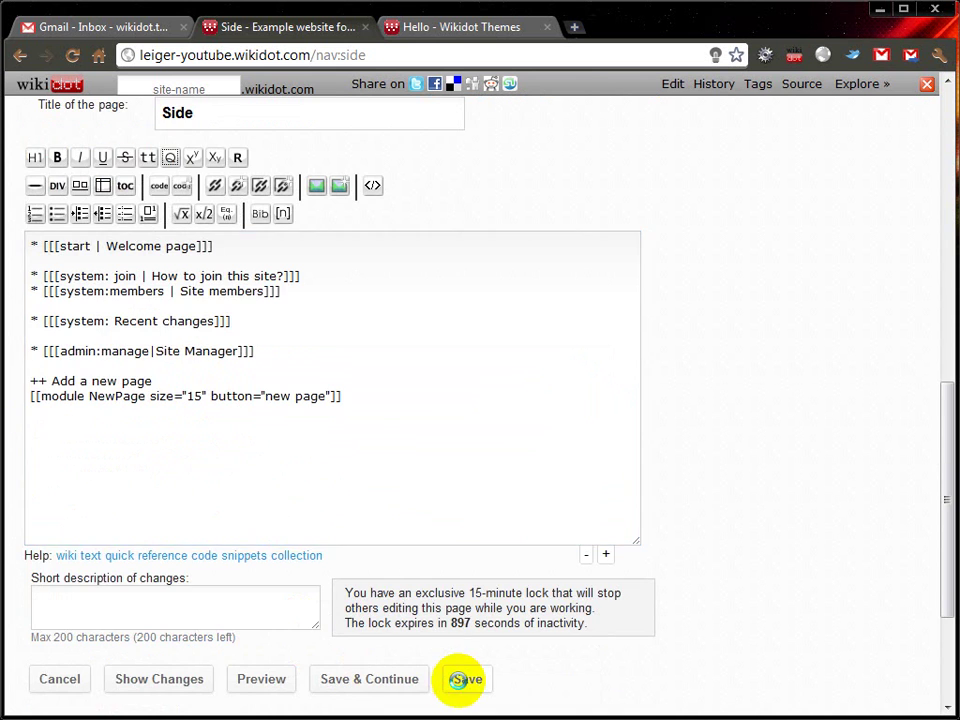
left_click(460, 682)
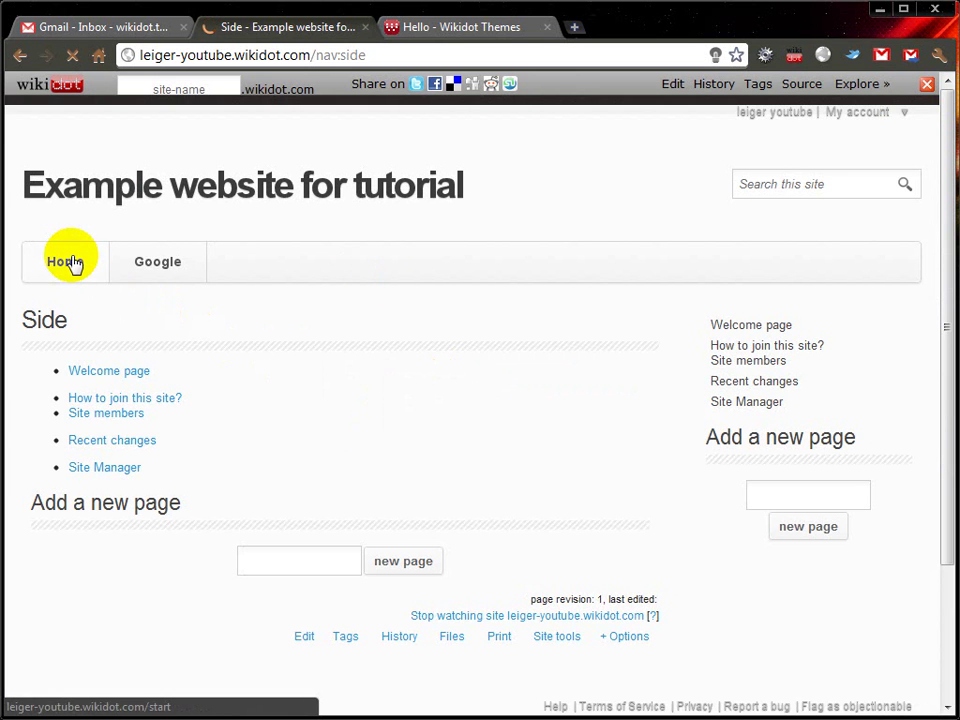
left_click(70, 262)
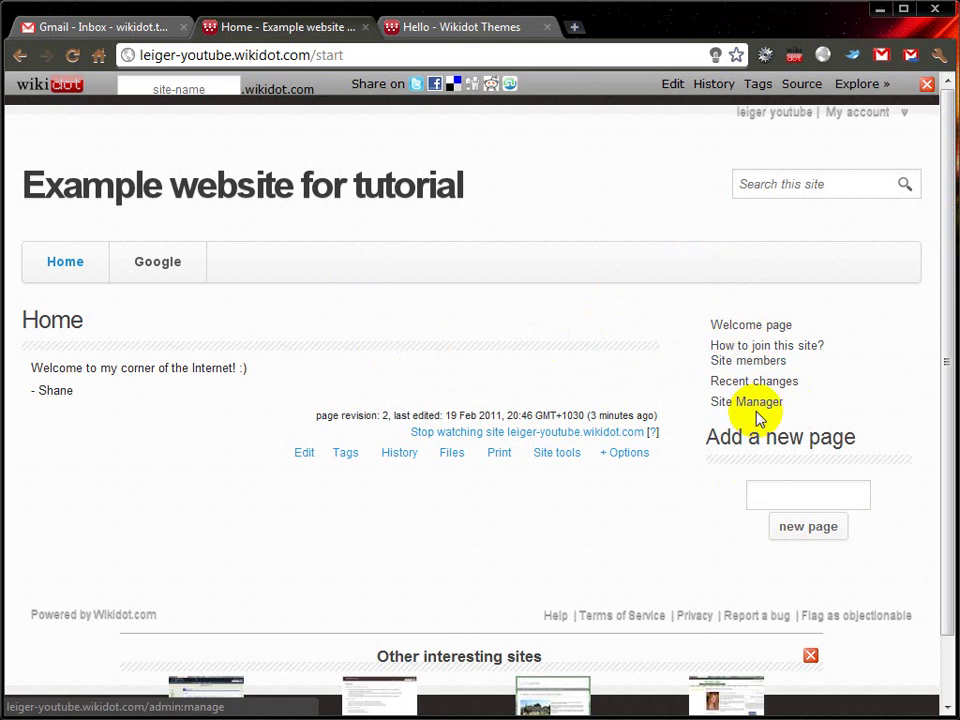
Step: Create a page named 'horses' containing 'This is my horses page.' and save it
left_click(786, 492)
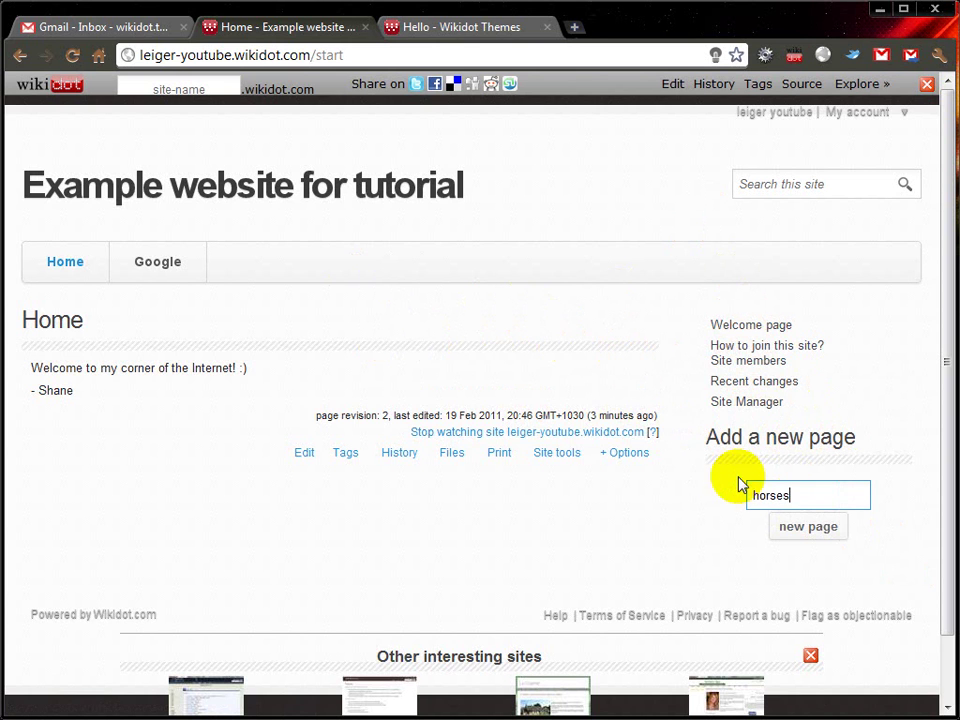
left_click(805, 528)
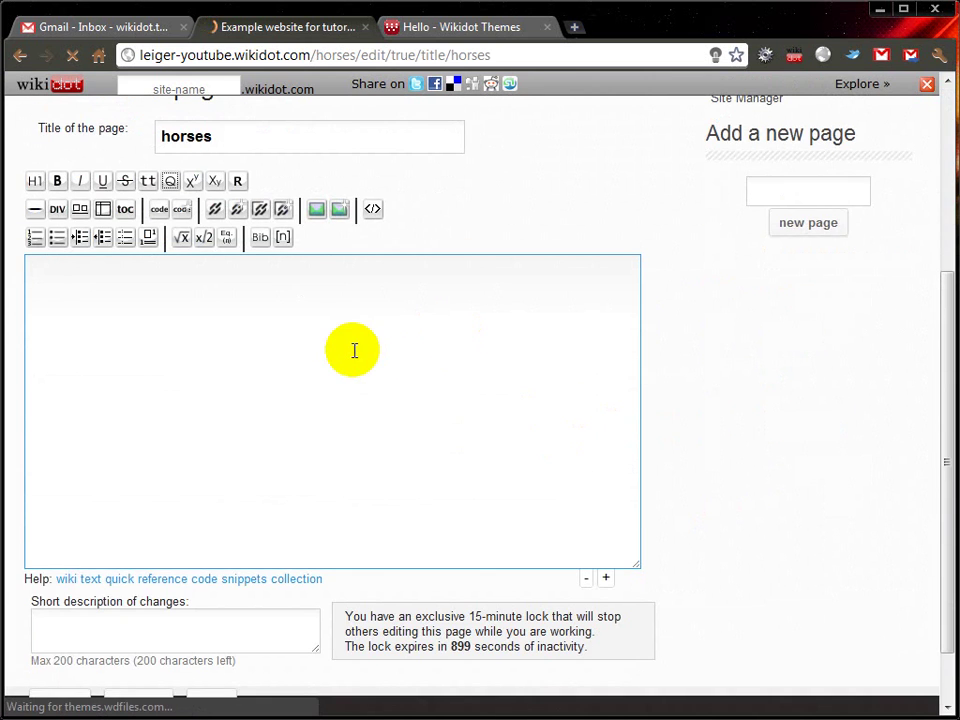
type("This is my ")
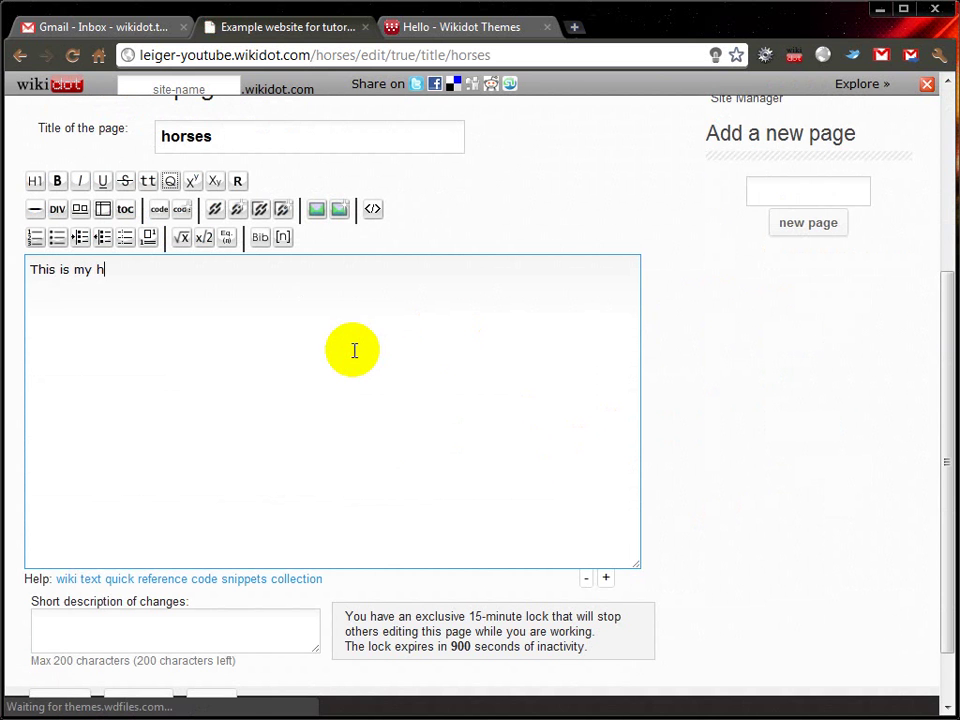
type("horses page.")
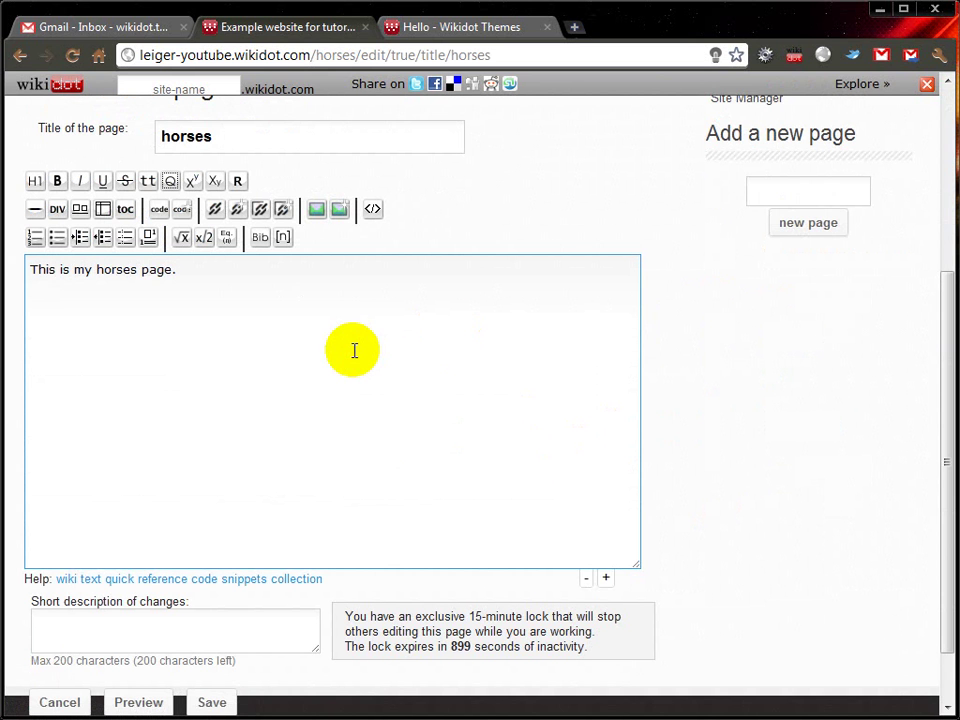
scroll(354, 350, "down", 1)
left_click(212, 632)
scroll(336, 490, "up", 3)
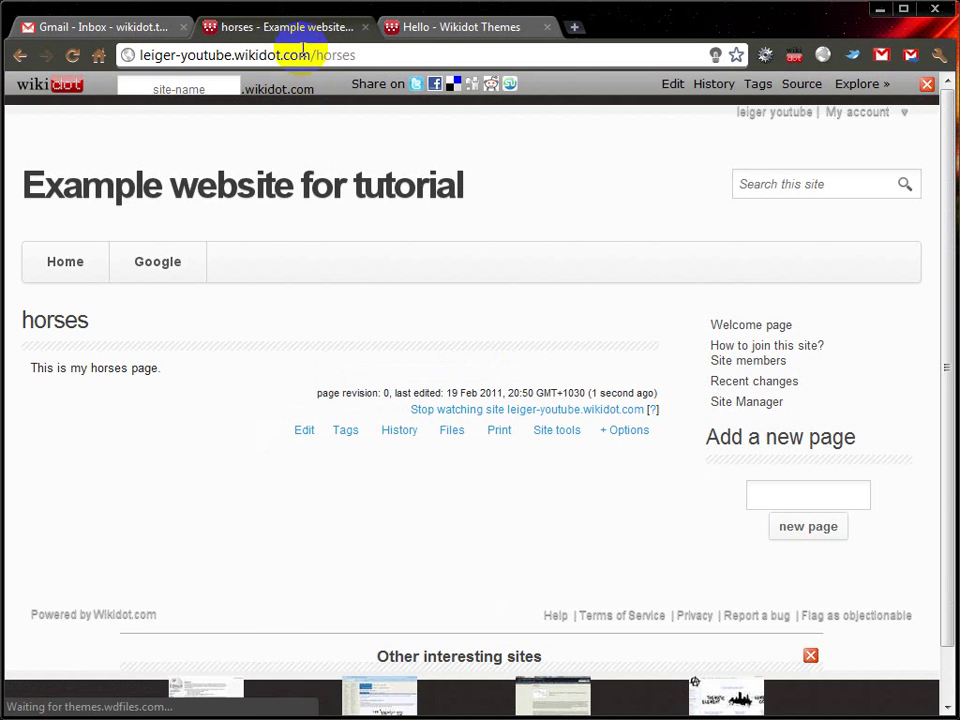
left_click_drag(311, 55, 124, 55)
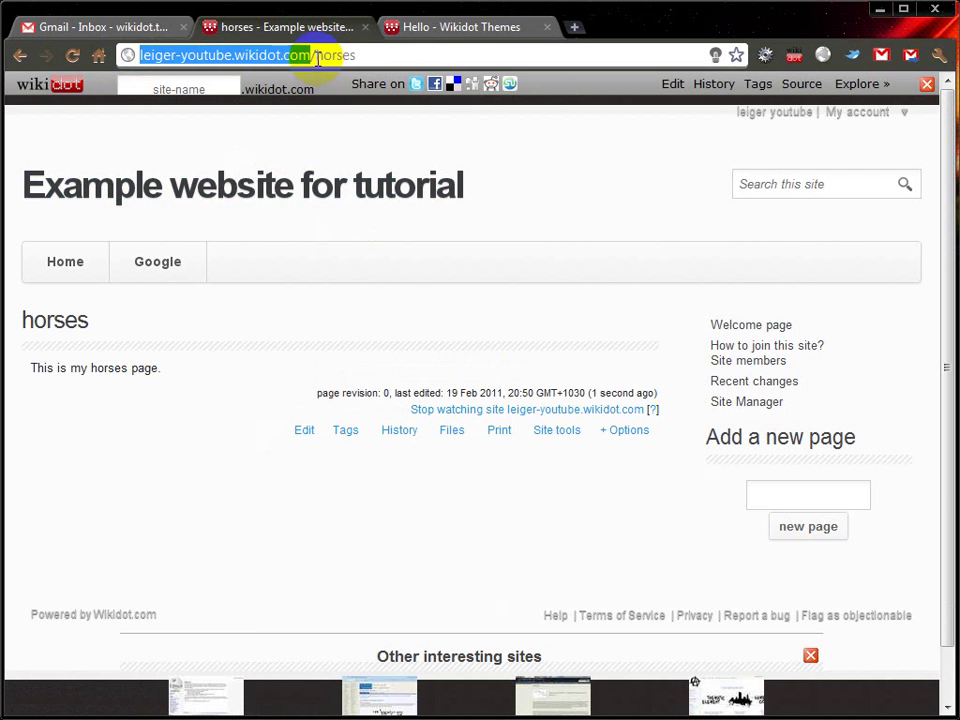
left_click_drag(318, 55, 366, 55)
left_click(388, 279)
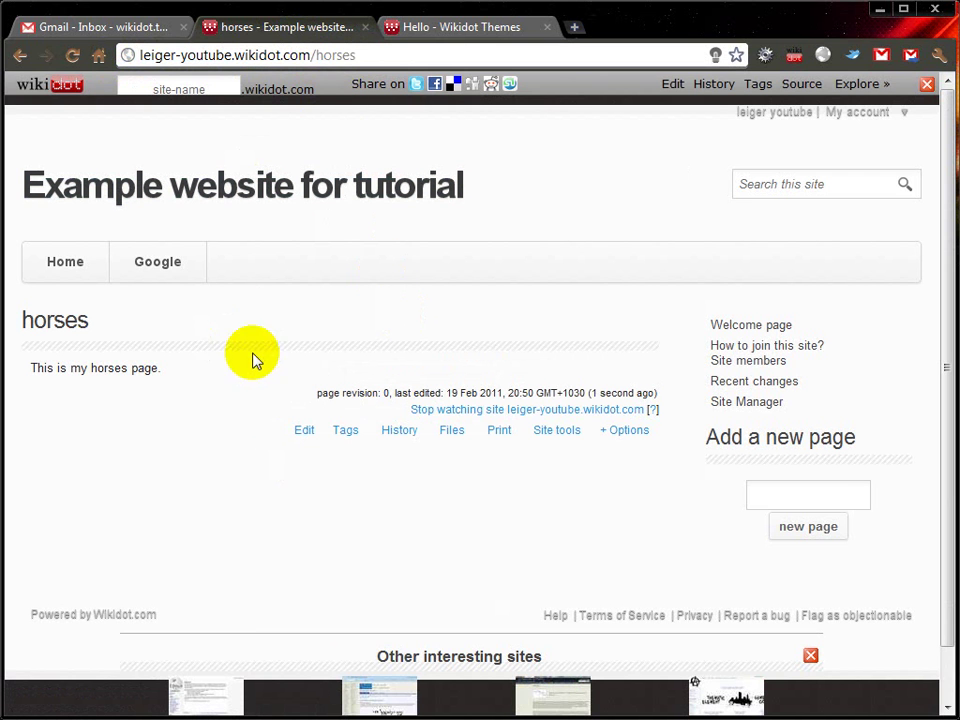
left_click(66, 266)
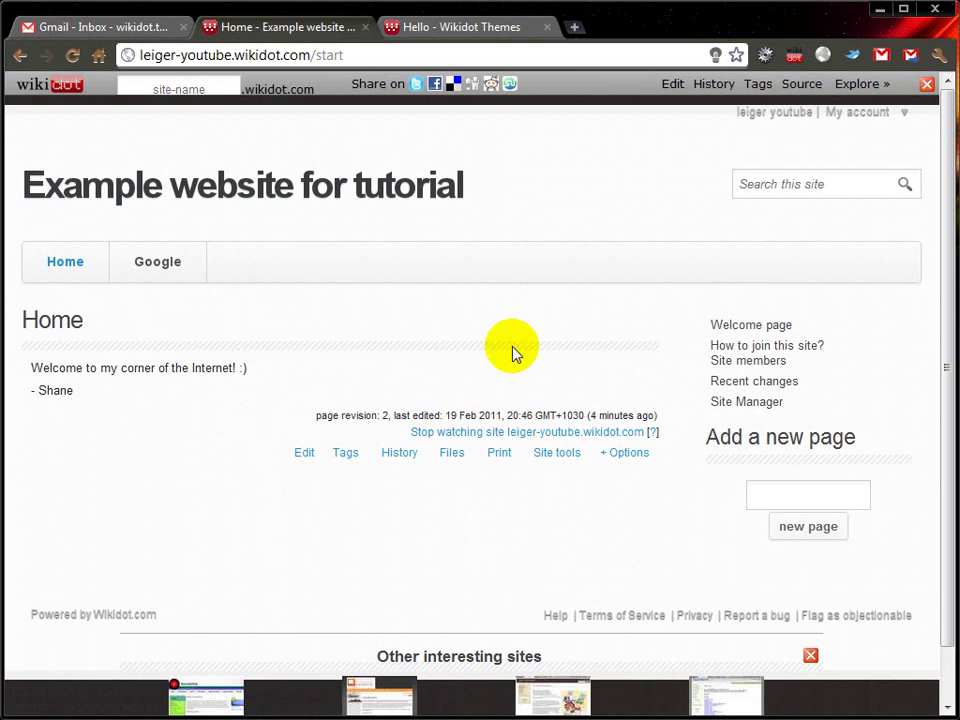
left_click_drag(316, 55, 414, 56)
type("horses")
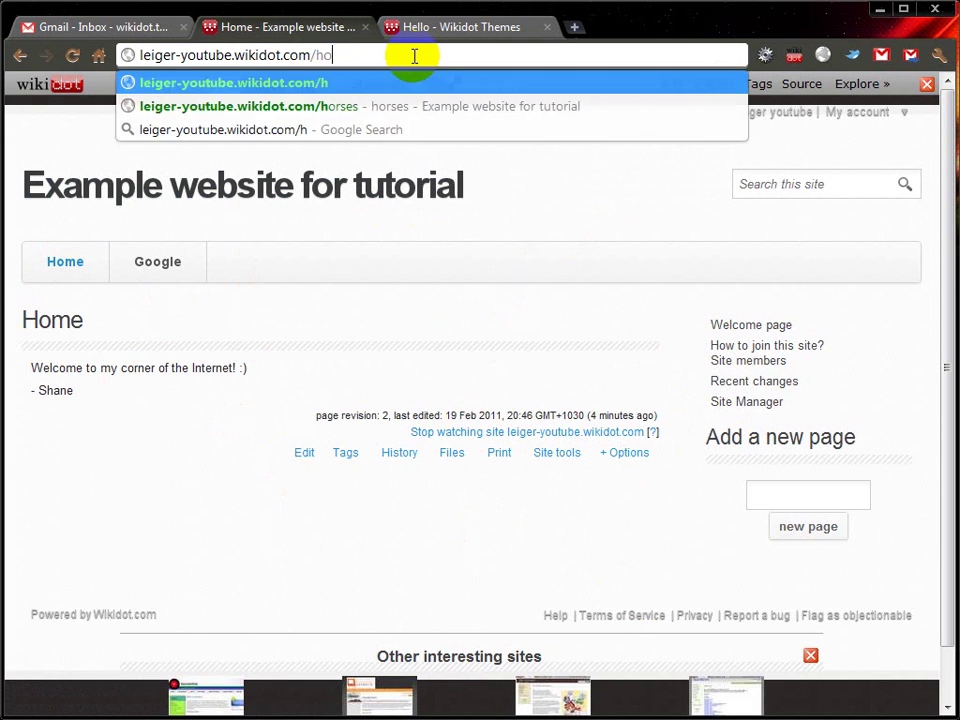
key("Return")
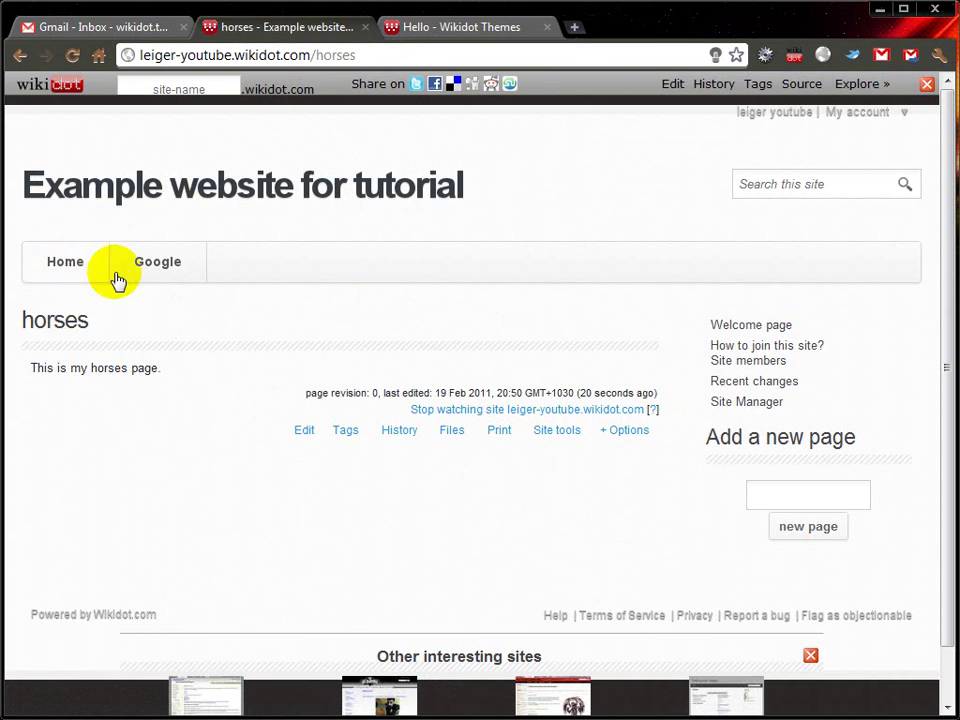
left_click_drag(314, 56, 440, 60)
type("/")
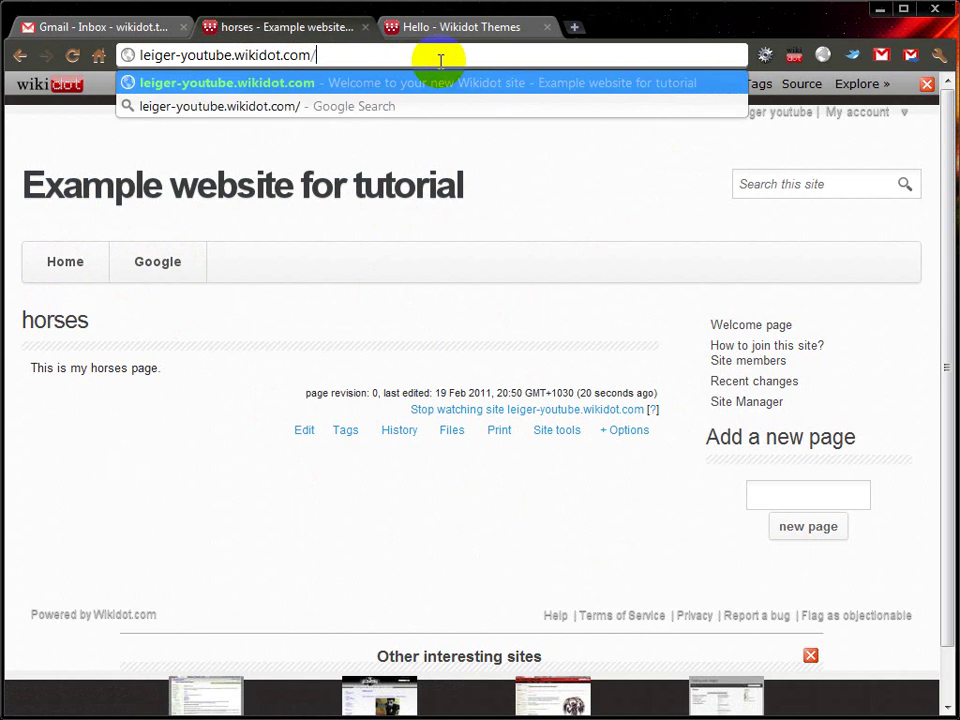
type("nav:top/edit/true")
Step: Add a 'Horses page' link to /horses after the Google line, save, and follow it
key("Return")
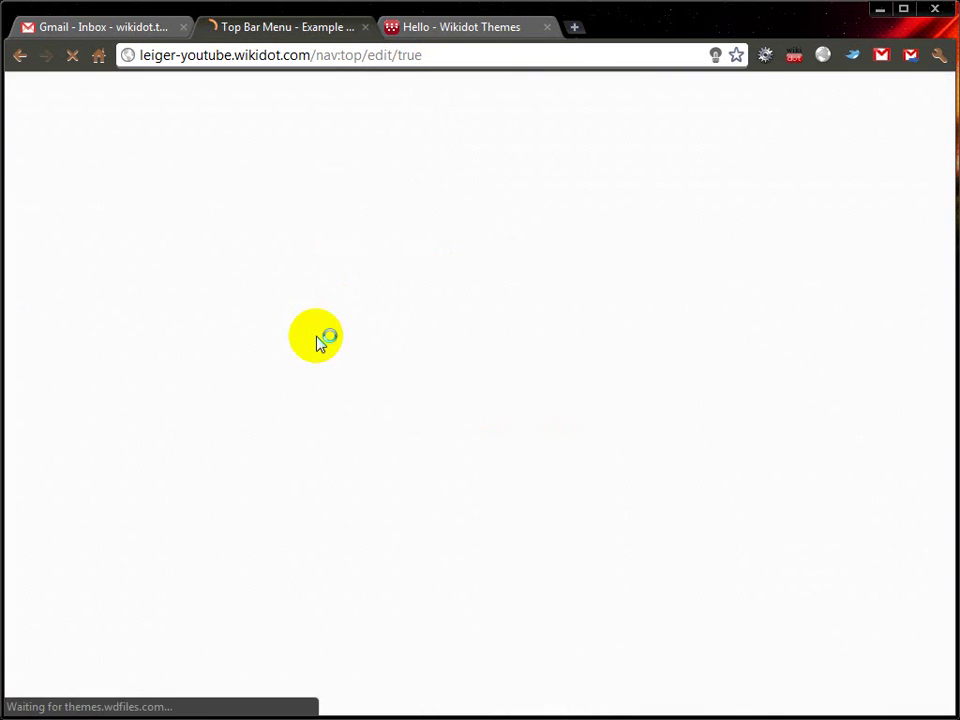
left_click(325, 302)
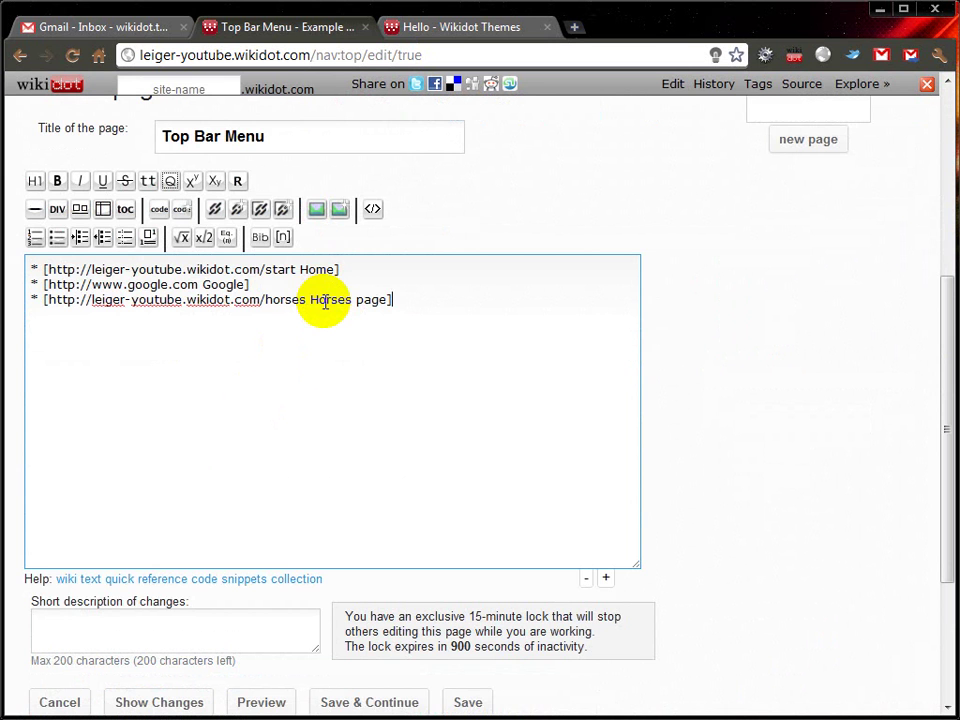
left_click(463, 701)
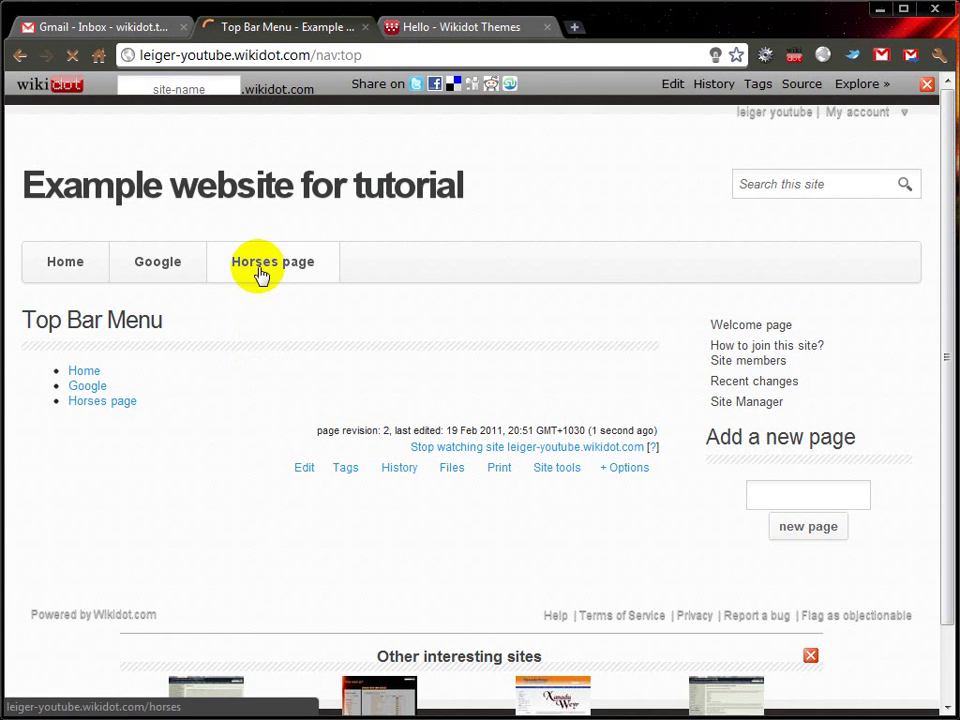
left_click(258, 267)
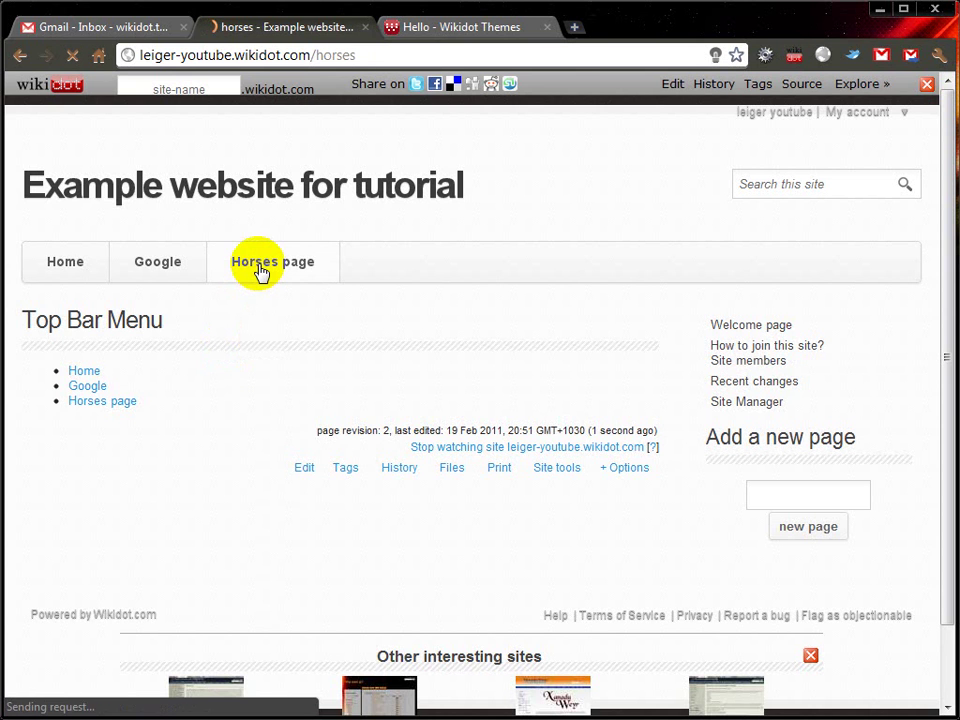
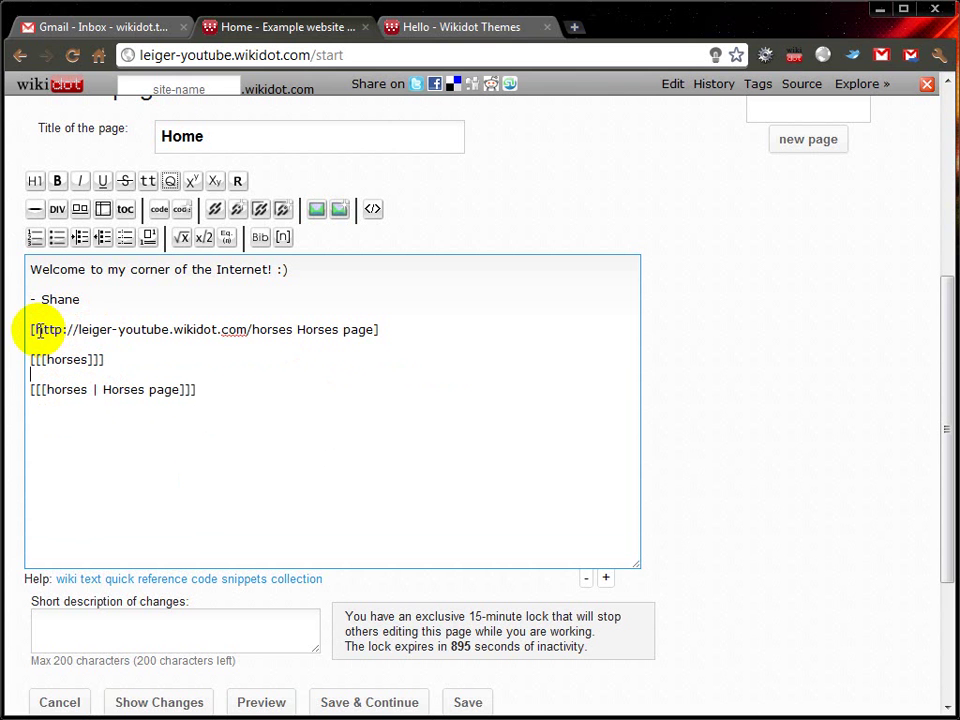
Step: Save the edited Home page as revision 3 with links 'Horses page', 'horses' and 'Horses page'
left_click_drag(37, 333, 291, 336)
left_click(253, 388)
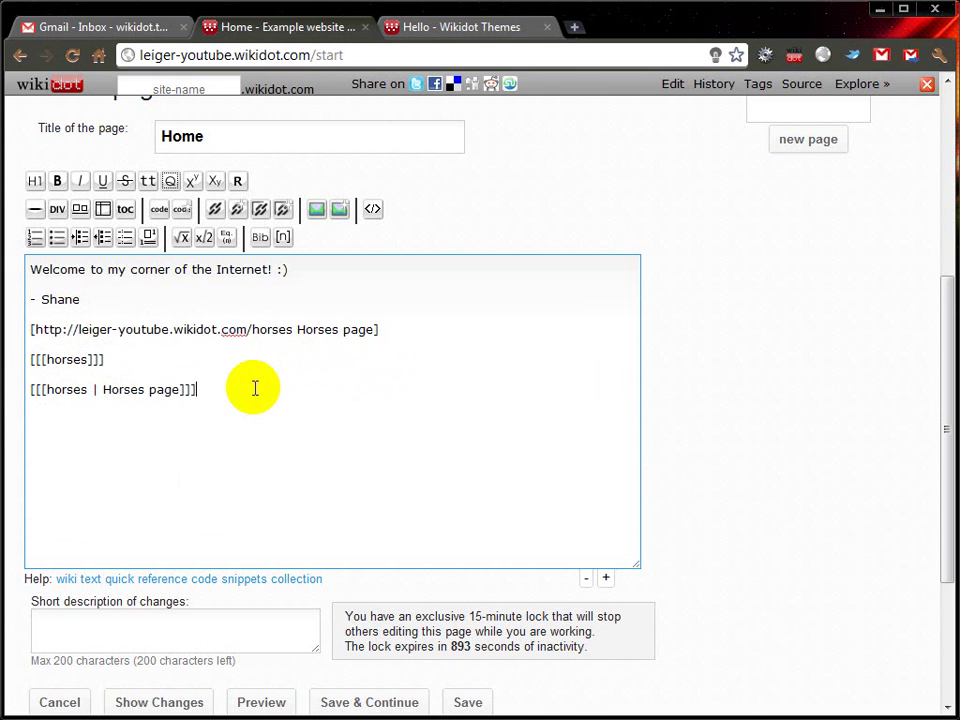
scroll(373, 521, "down", 1)
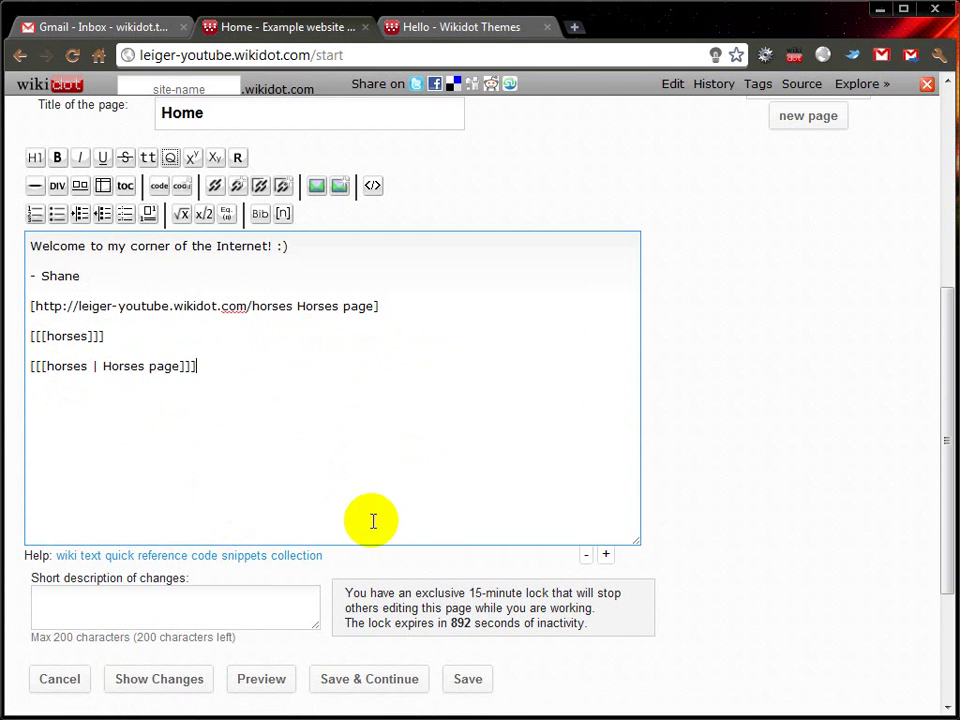
left_click(466, 680)
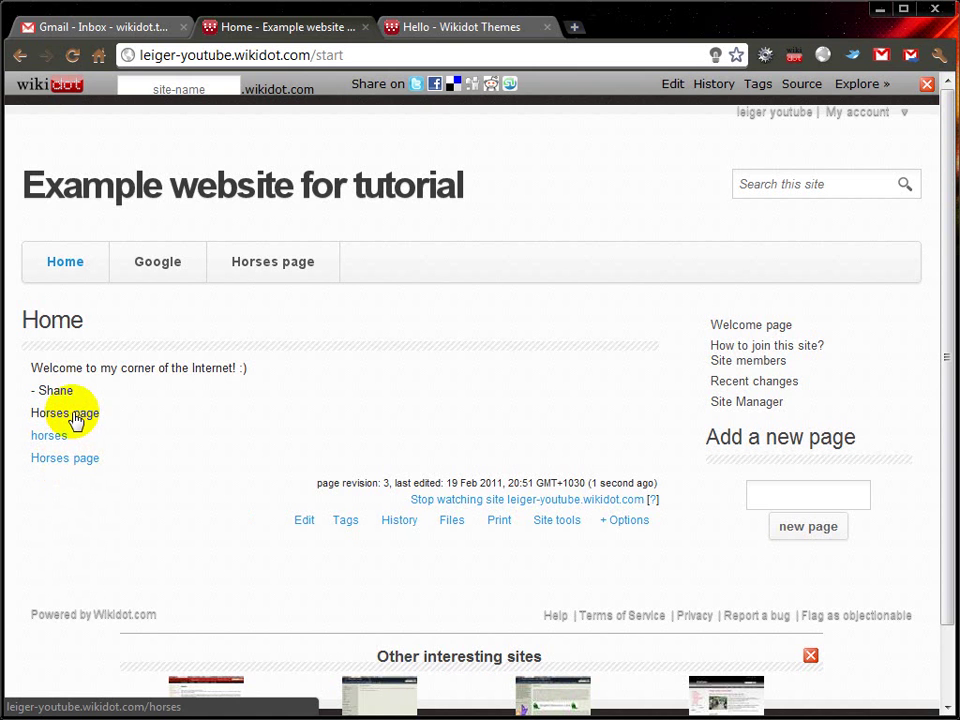
left_click(326, 55)
key("BackSpace")
key("BackSpace")
key("BackSpace")
key("BackSpace")
key("BackSpace")
key("BackSpace")
key("Return")
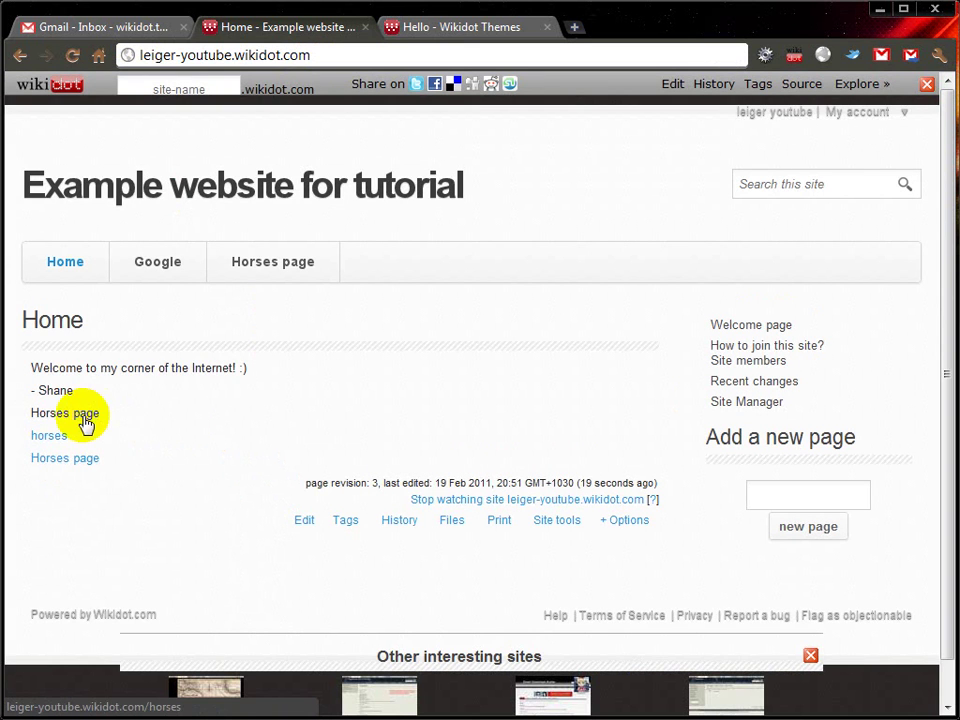
left_click(40, 436)
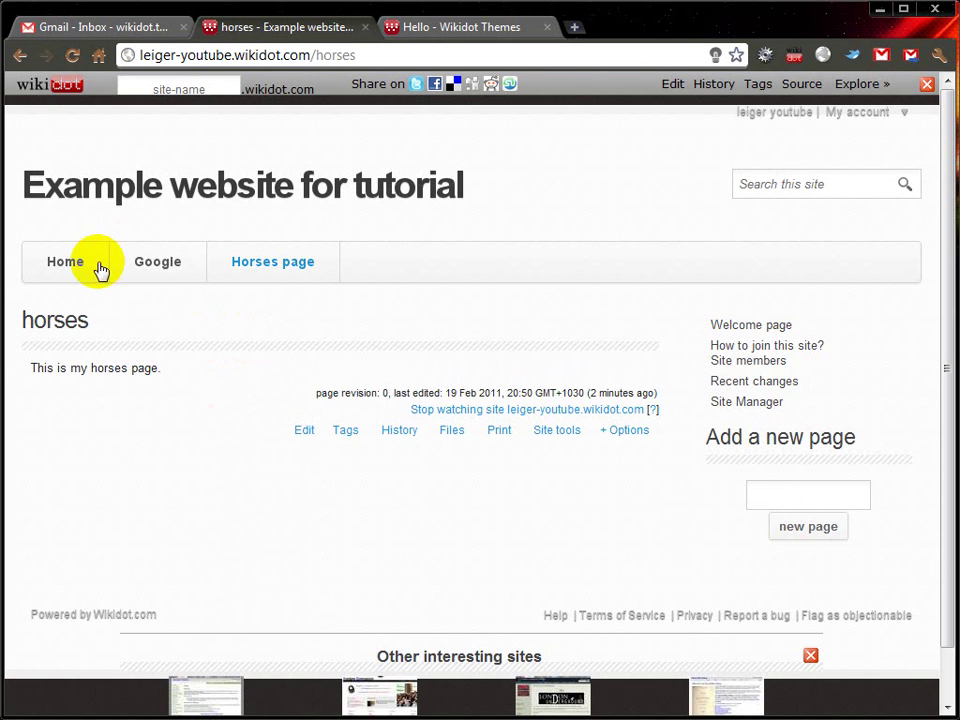
left_click(64, 266)
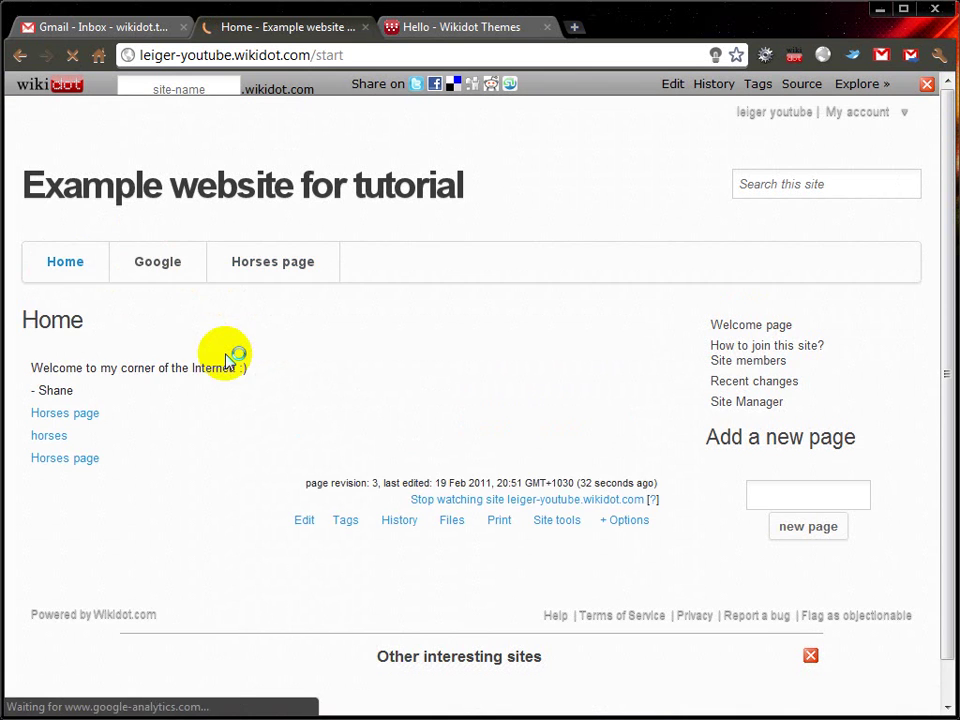
scroll(407, 335, "down", 1)
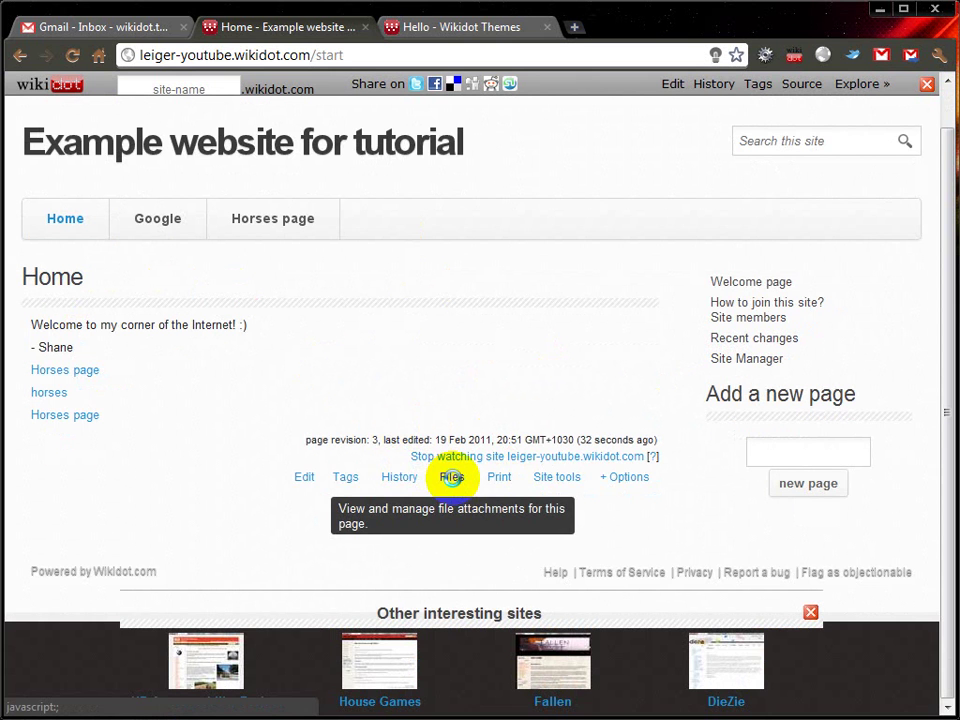
Step: Start a file upload on the Home page and set the file chooser to details view
left_click(452, 477)
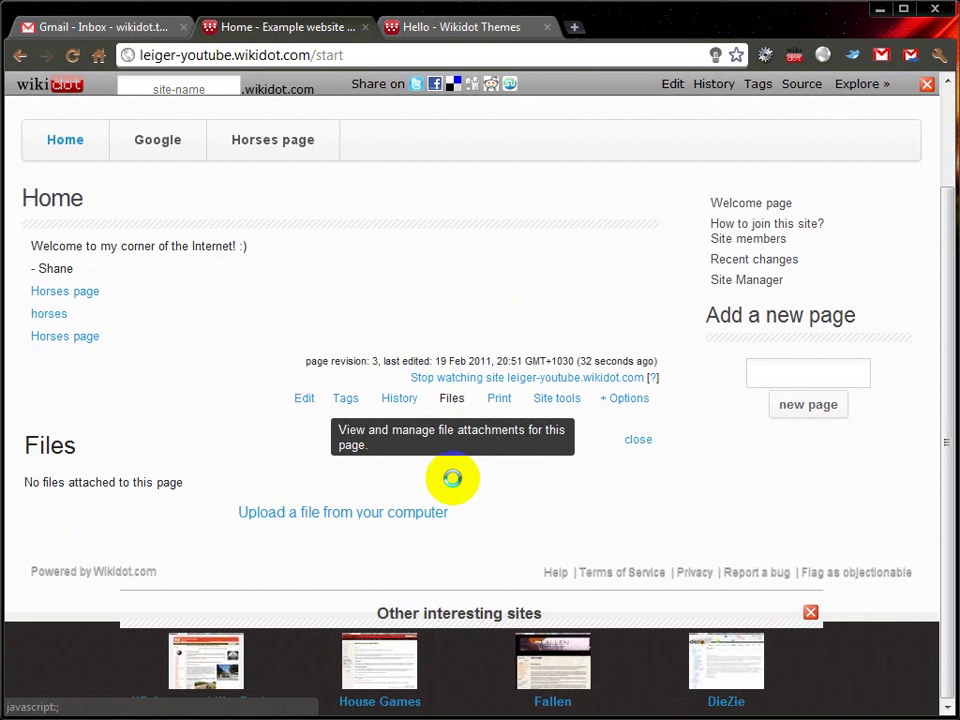
left_click(355, 512)
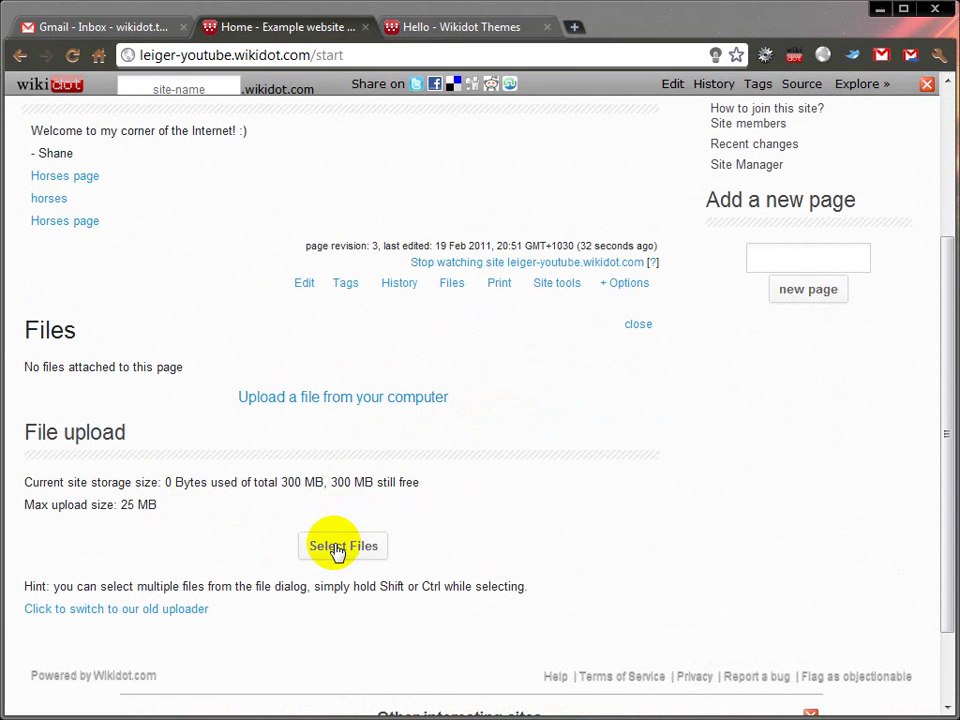
left_click(336, 552)
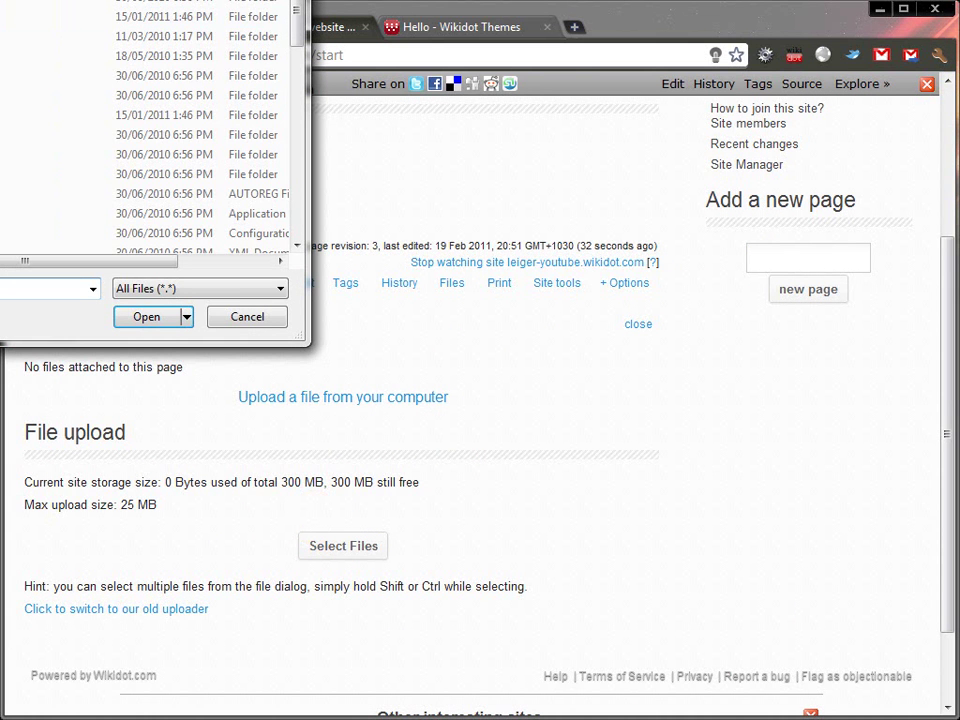
left_click_drag(150, 2, 144, 15)
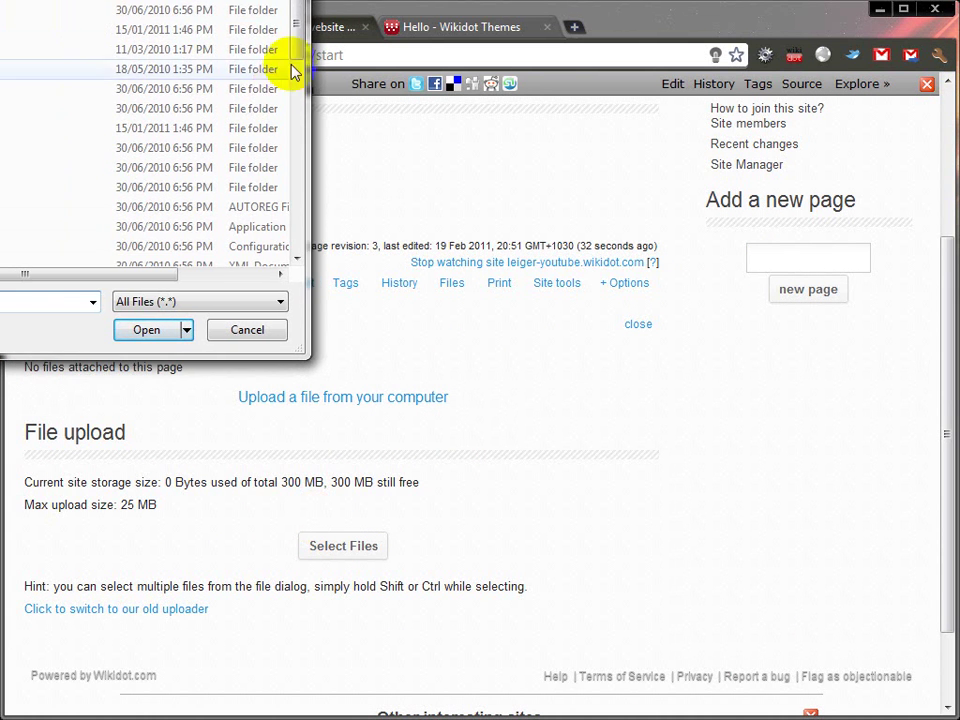
scroll(288, 58, "down", 3)
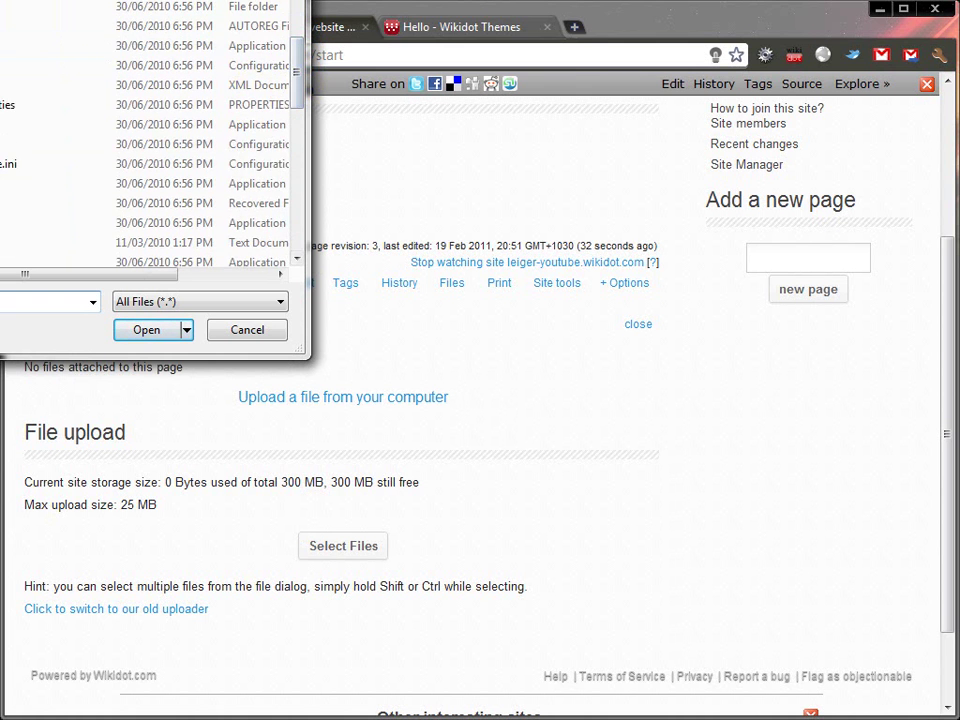
scroll(255, 103, "up", 2)
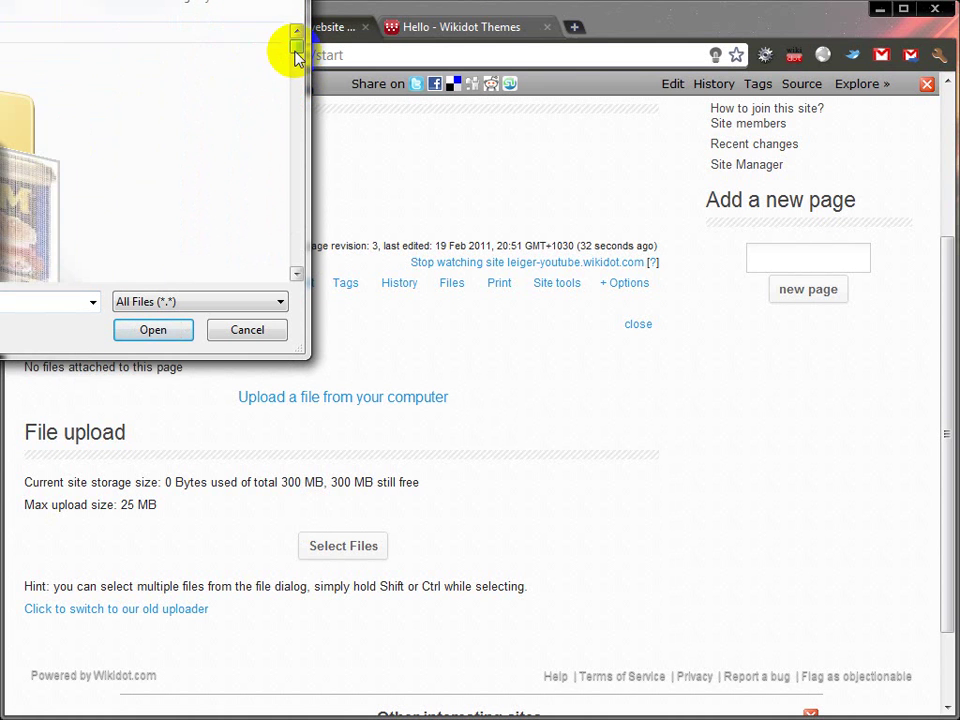
scroll(296, 54, "down", 1)
left_click(221, 5)
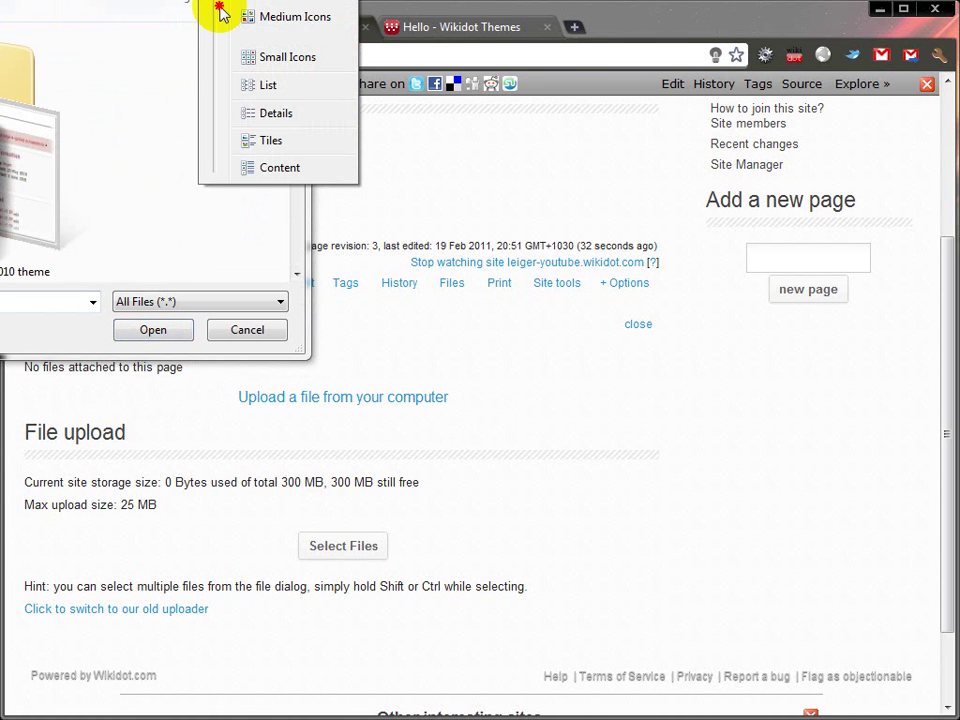
left_click_drag(221, 15, 216, 84)
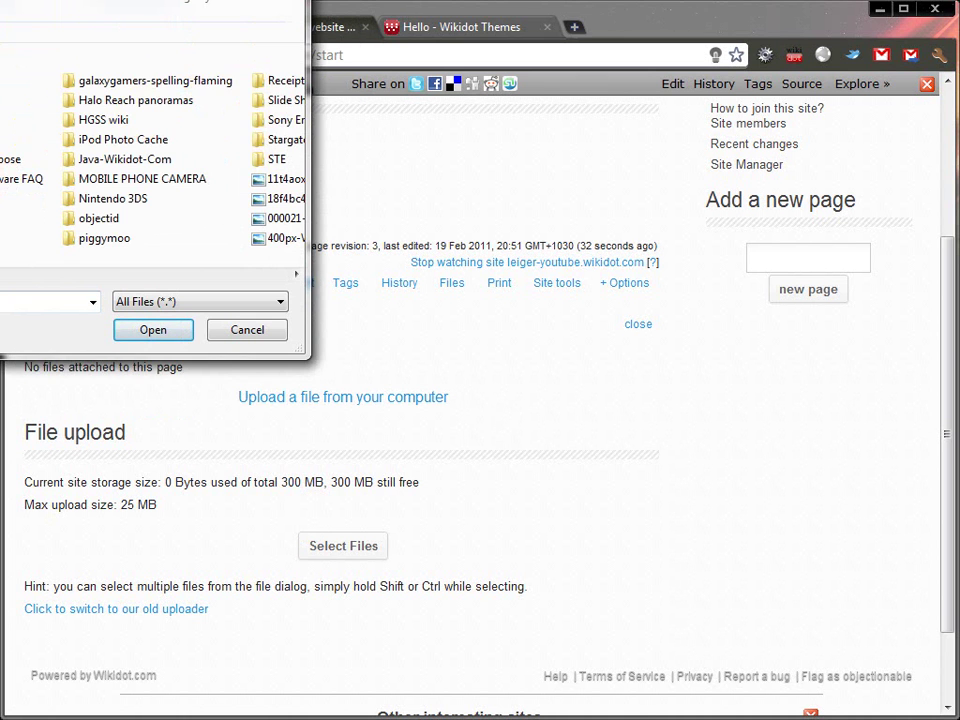
left_click_drag(200, 0, 223, 56)
left_click(225, 3)
Step: Upload destiny.jpg and refresh the file list so it appears as an attachment
scroll(150, 250, "down", 5)
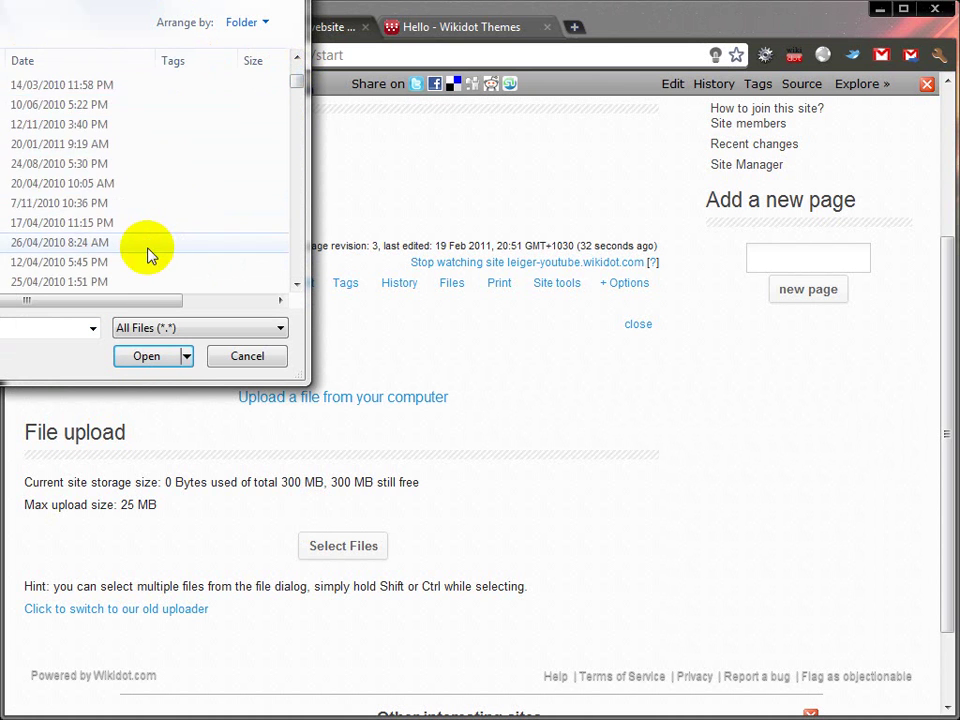
scroll(143, 254, "down", 4)
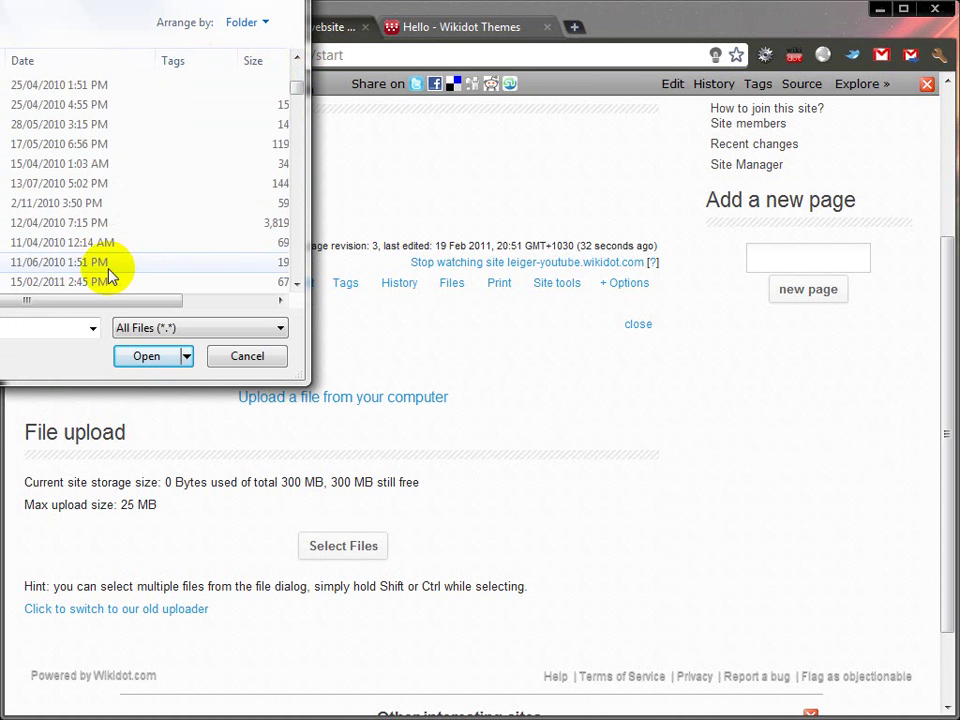
scroll(75, 265, "up", 5)
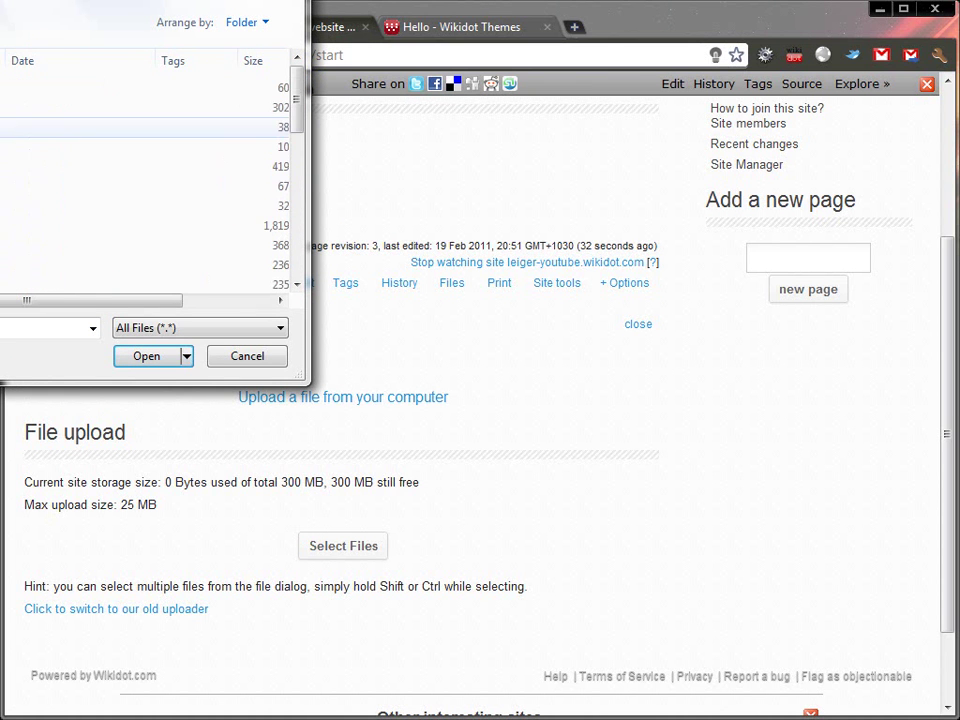
left_click(133, 358)
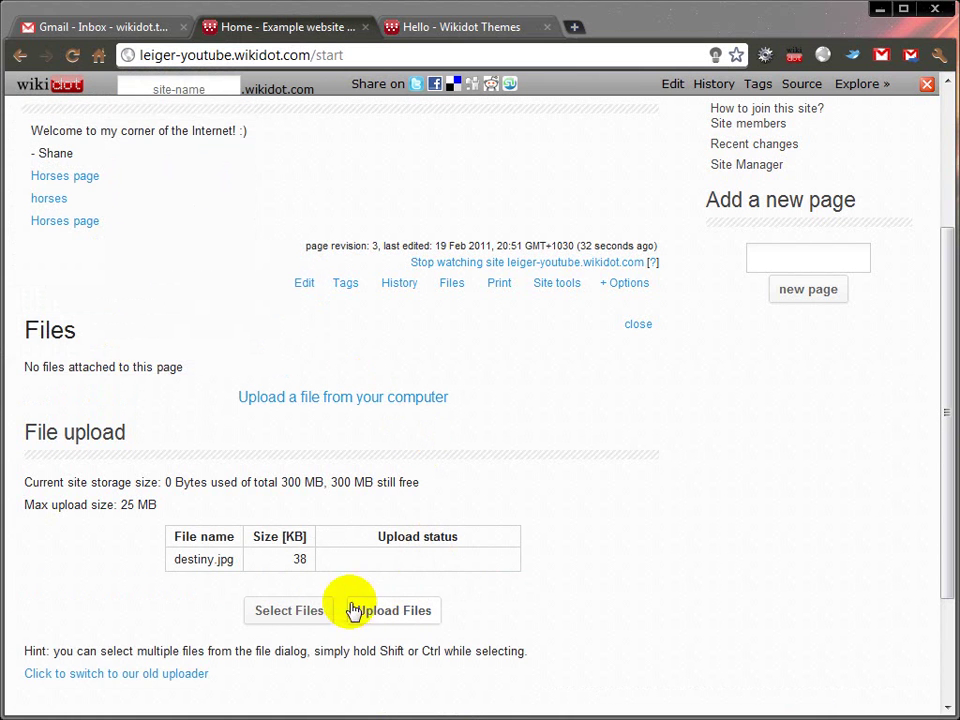
left_click(381, 607)
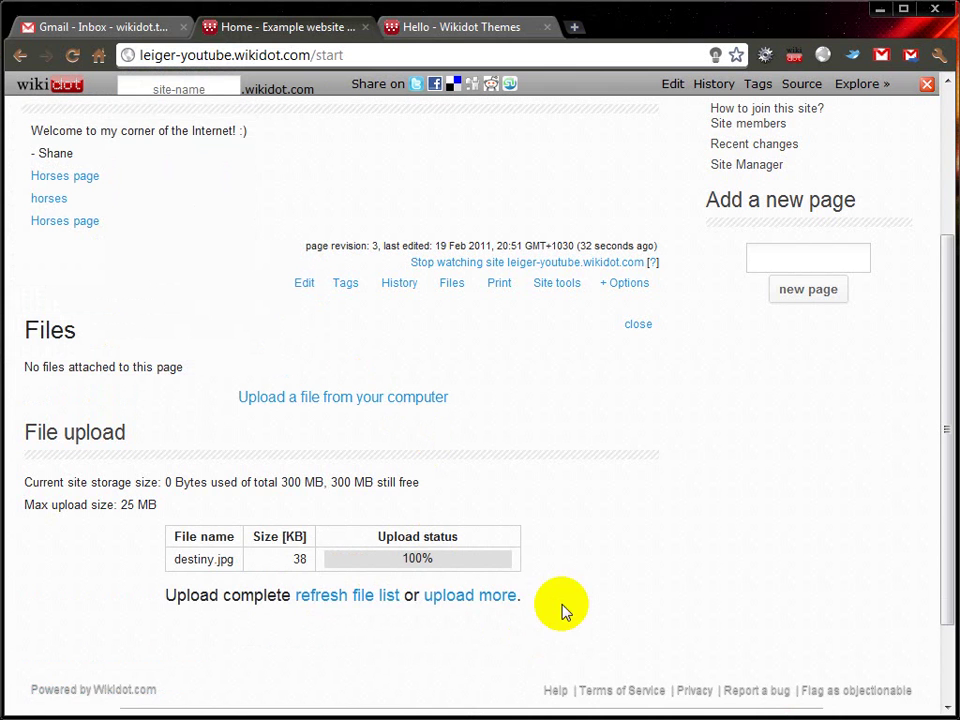
left_click(320, 595)
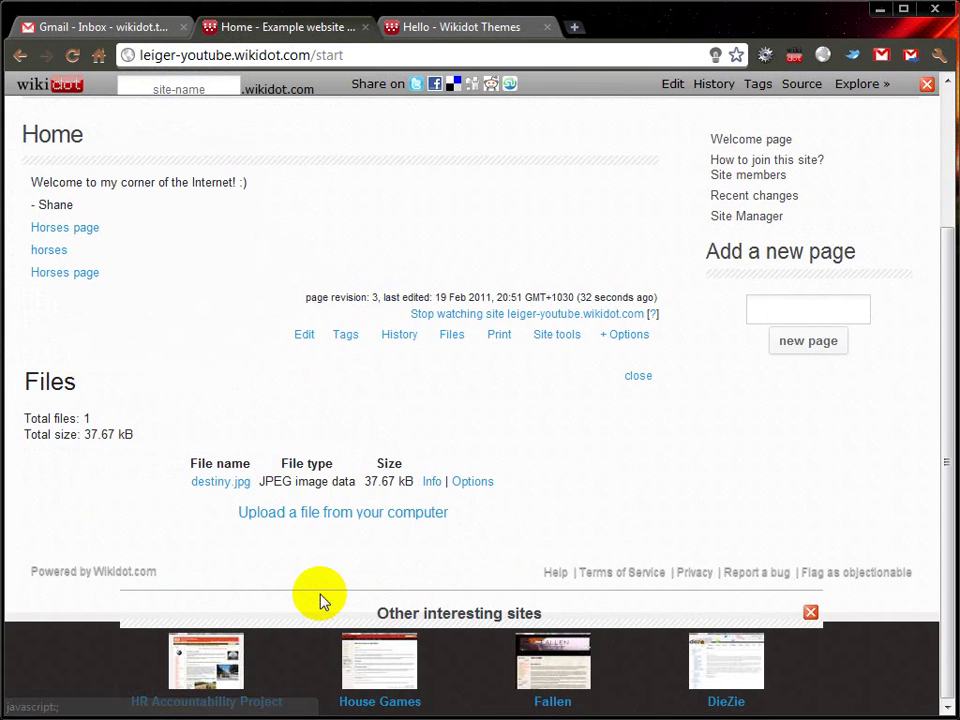
Step: Copy destiny.jpg's link address and reopen the Home page source in the editor
right_click(220, 490)
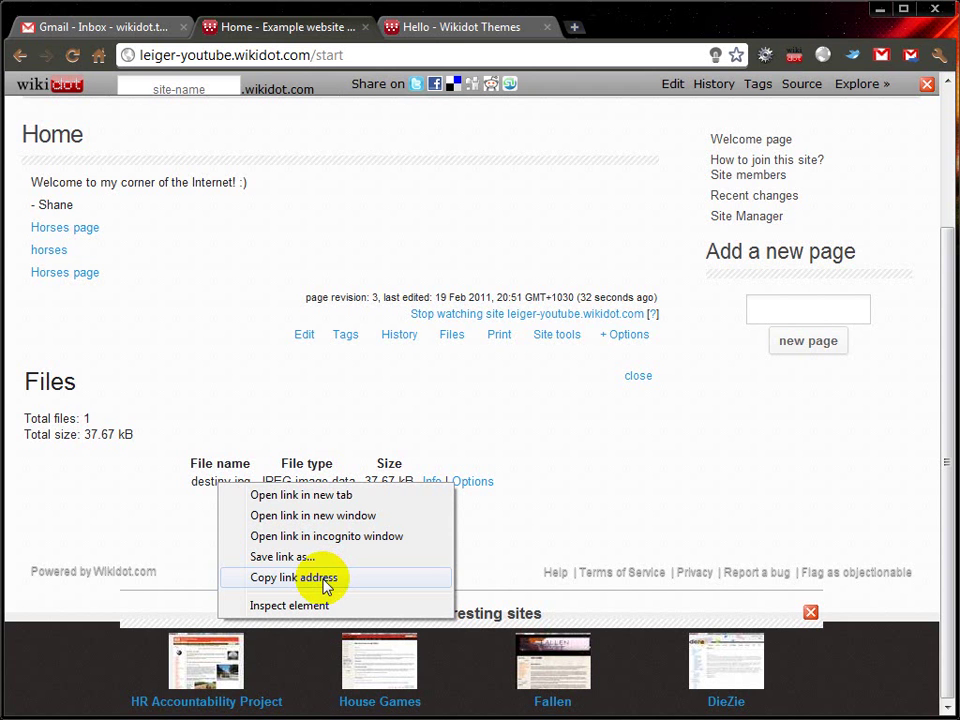
left_click(325, 586)
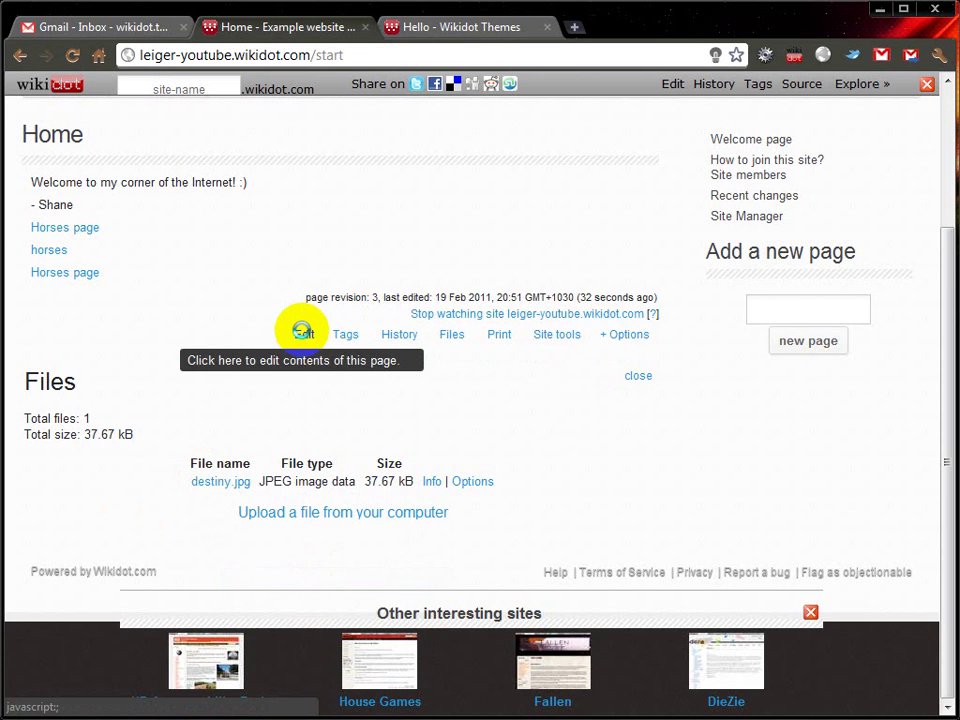
left_click(302, 333)
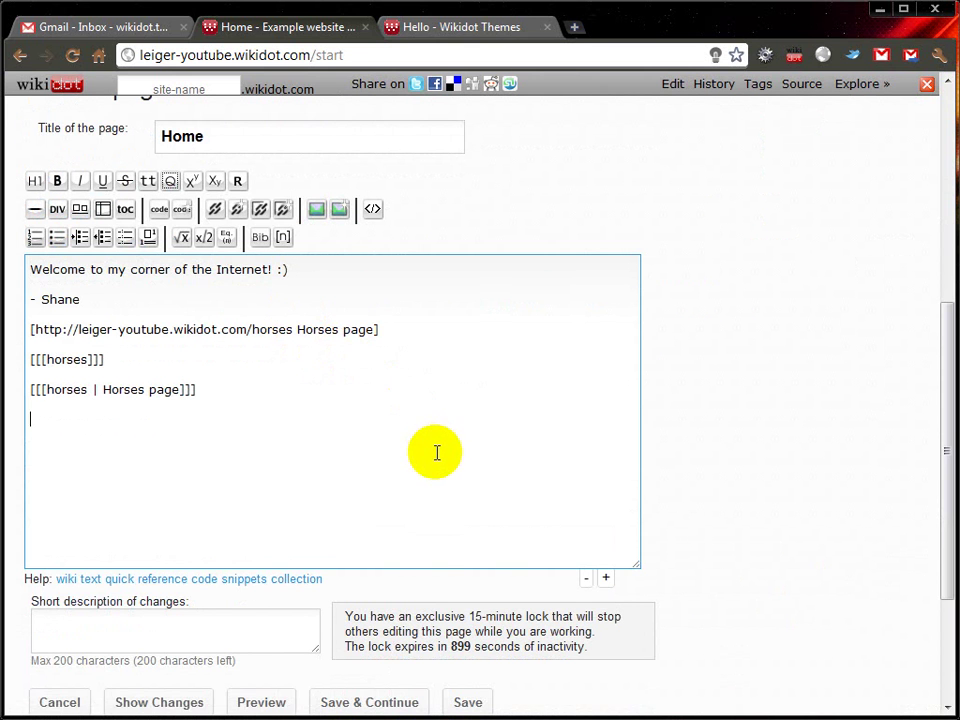
Step: Use the image wizard with destiny.jpg's pasted web address to insert an [[image]] tag
left_click(340, 216)
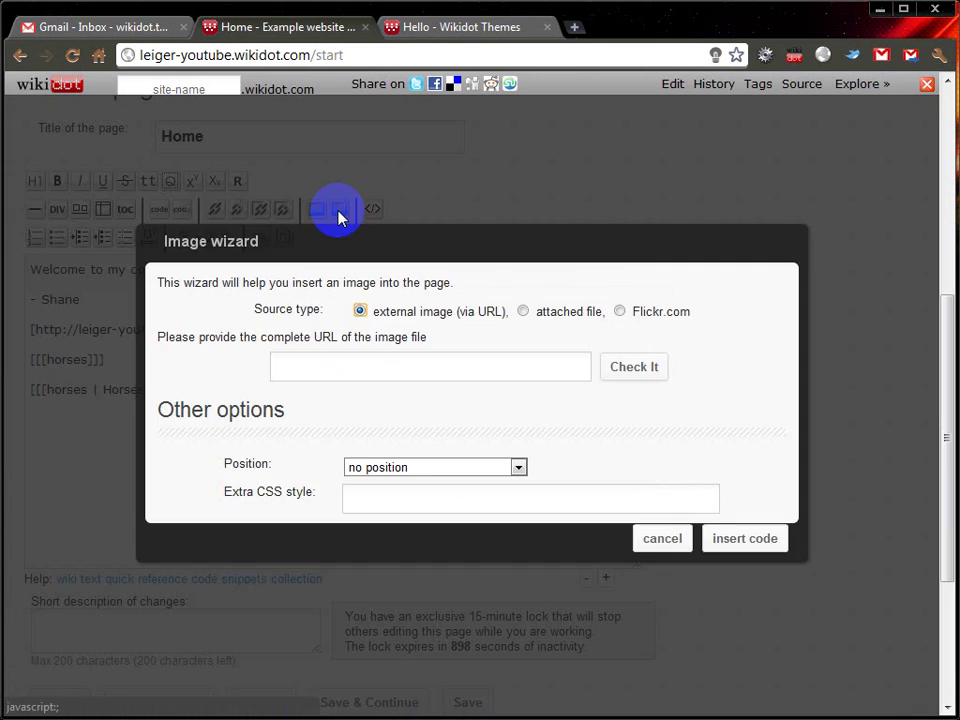
left_click(341, 371)
key("ctrl+v")
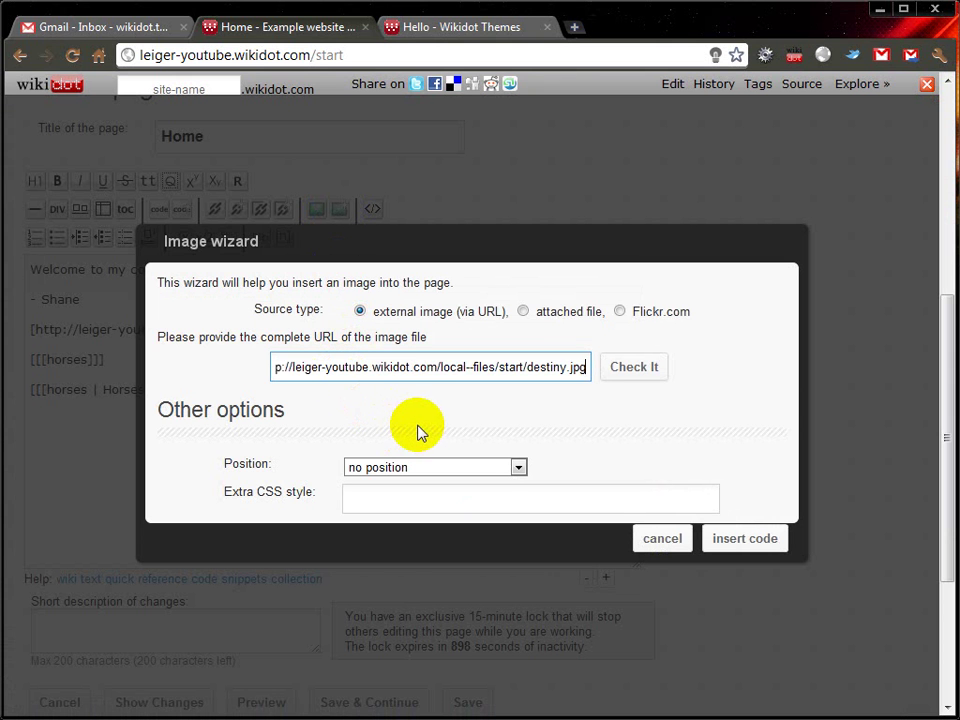
left_click(522, 311)
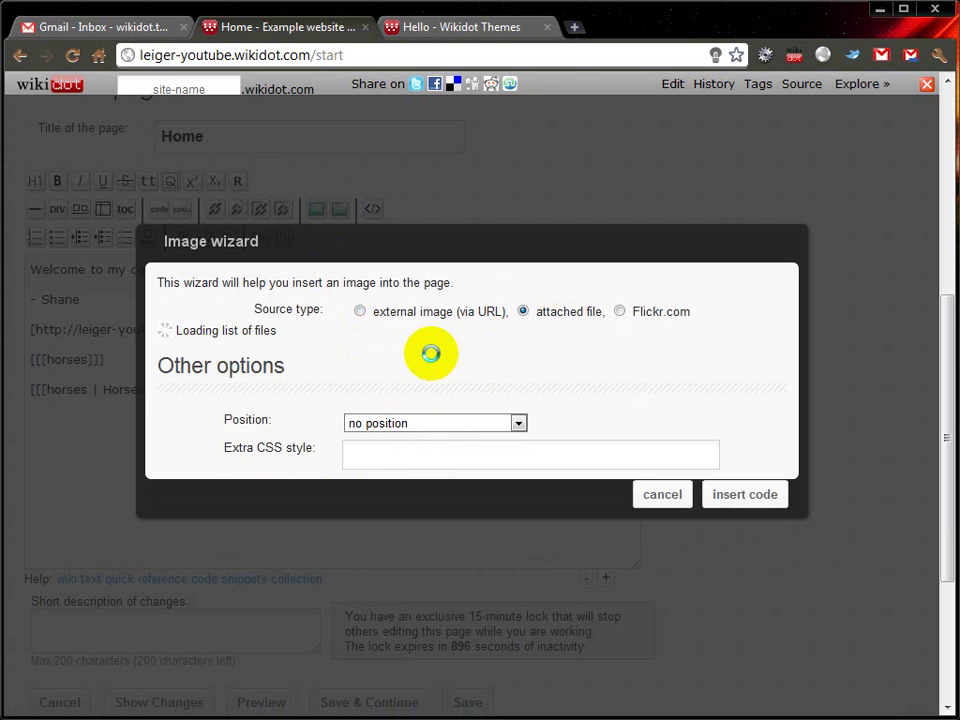
left_click(460, 366)
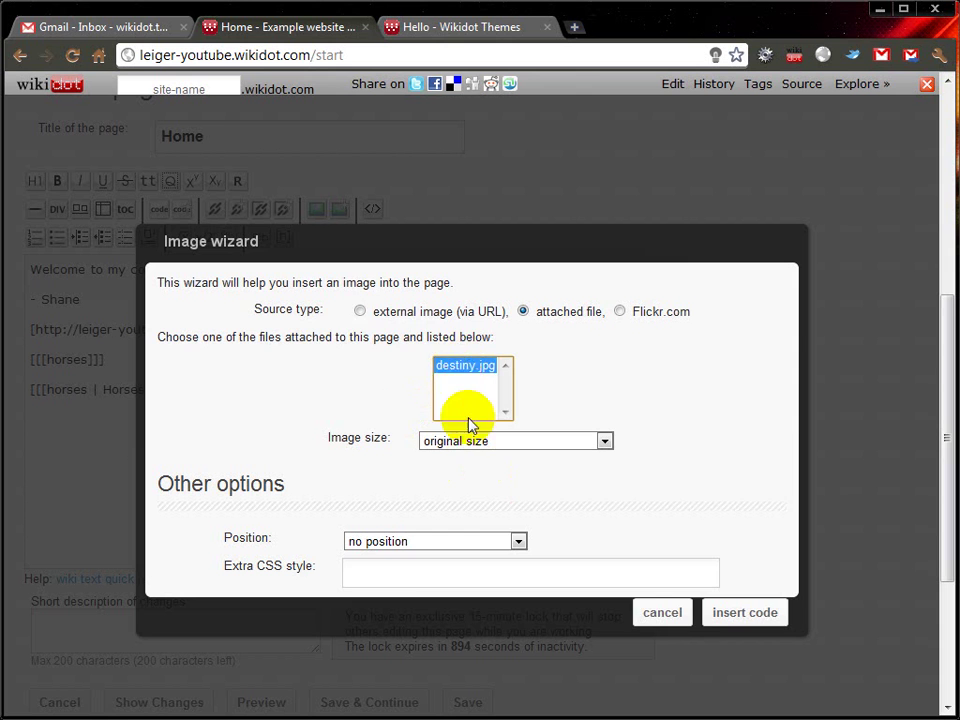
left_click(360, 311)
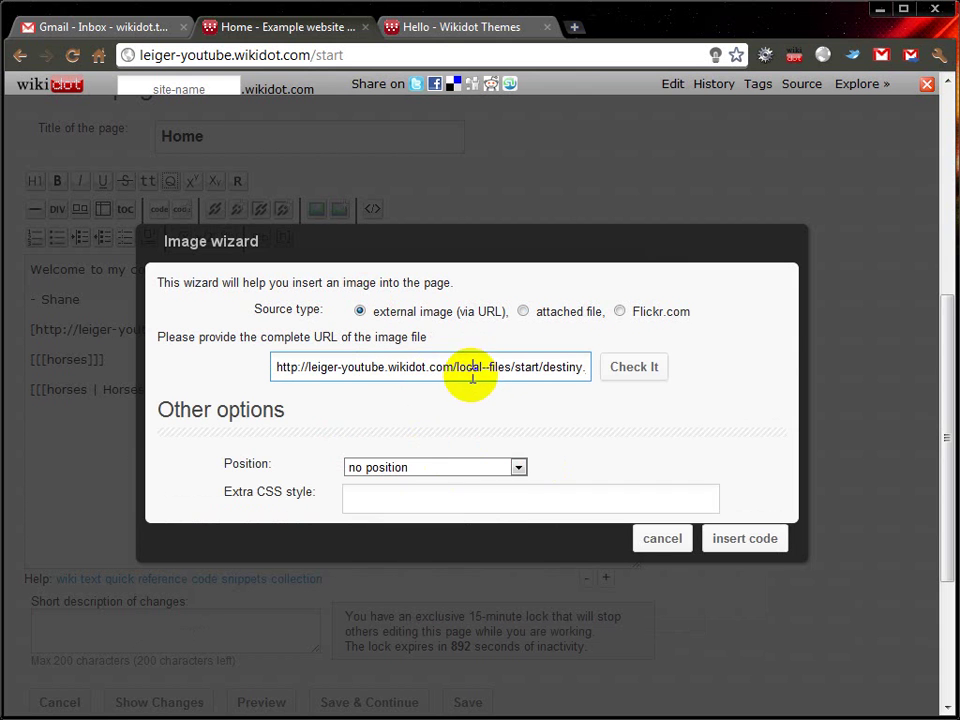
left_click(389, 366)
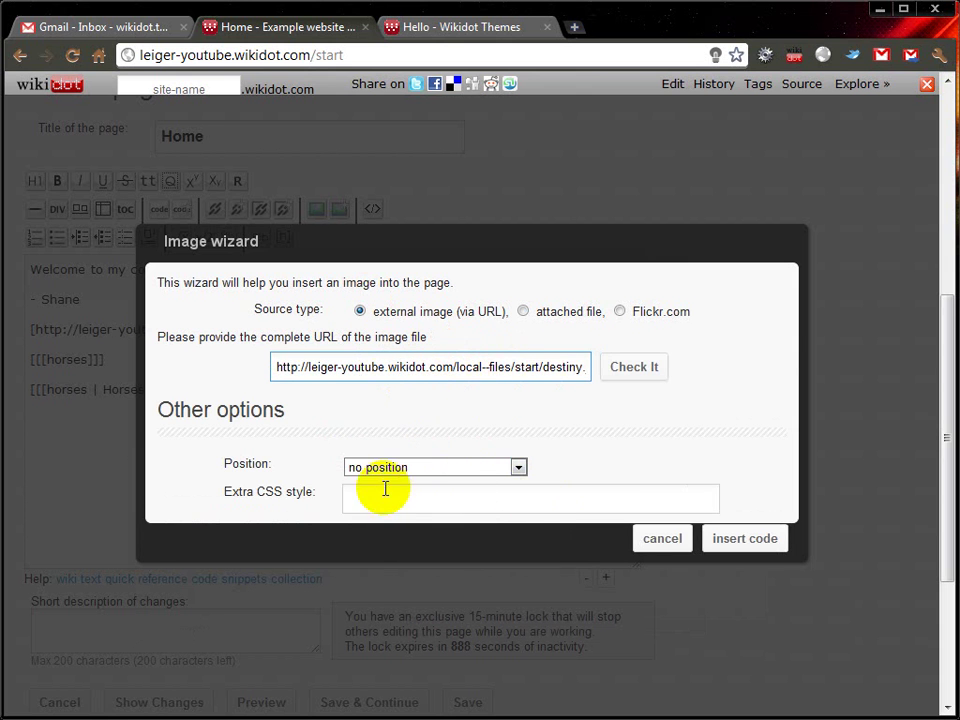
left_click(744, 538)
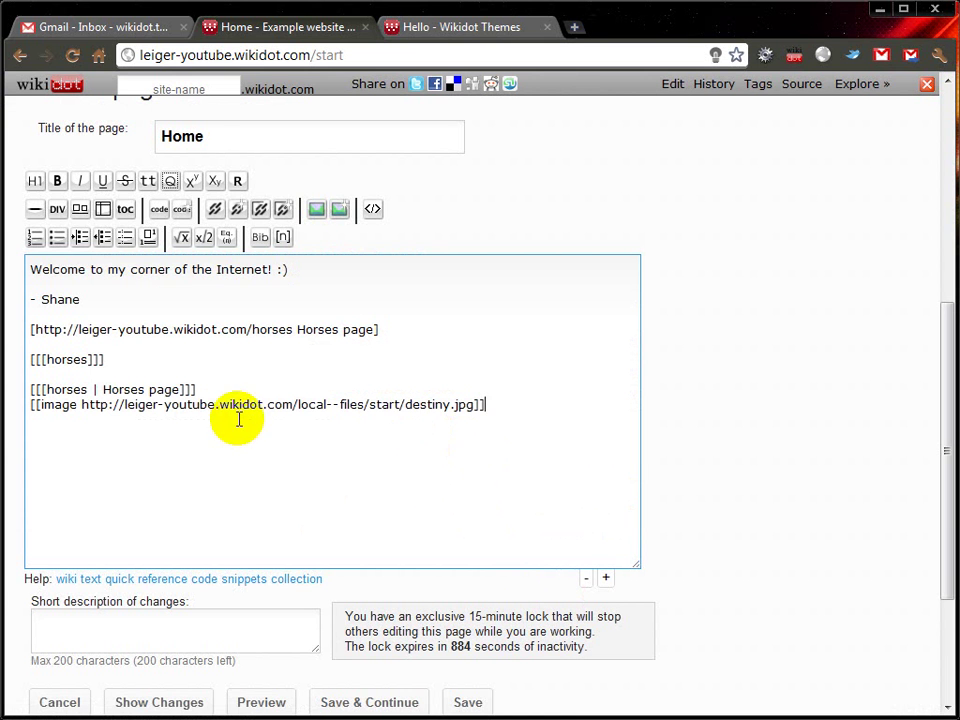
scroll(250, 490, "down", 1)
Step: Save the Home page and check the spaceship image below the three horses links
left_click(463, 682)
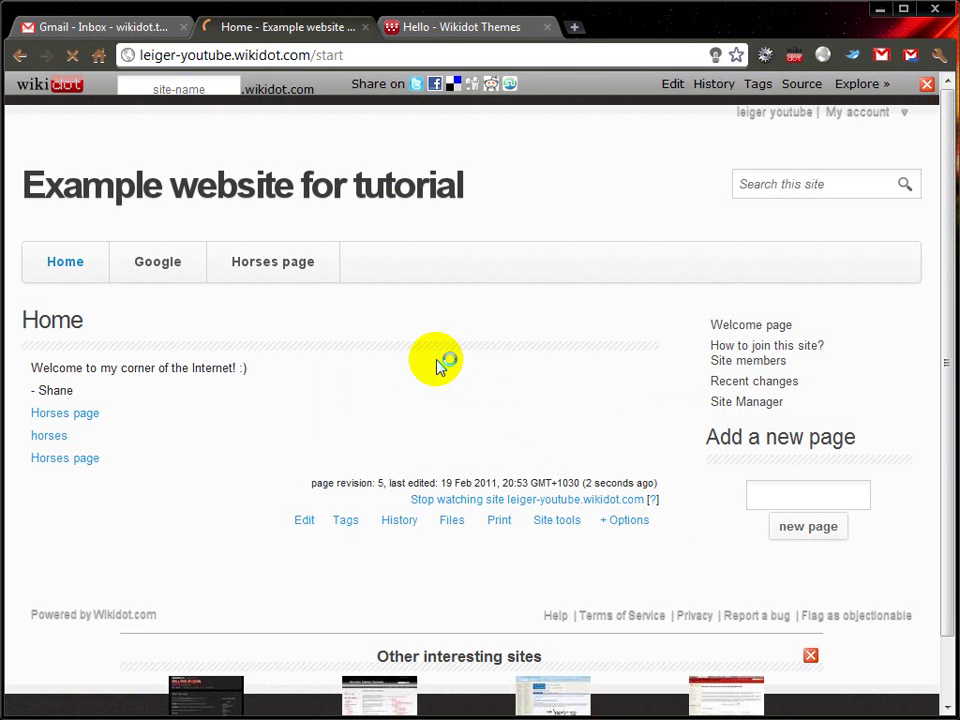
scroll(446, 366, "down", 3)
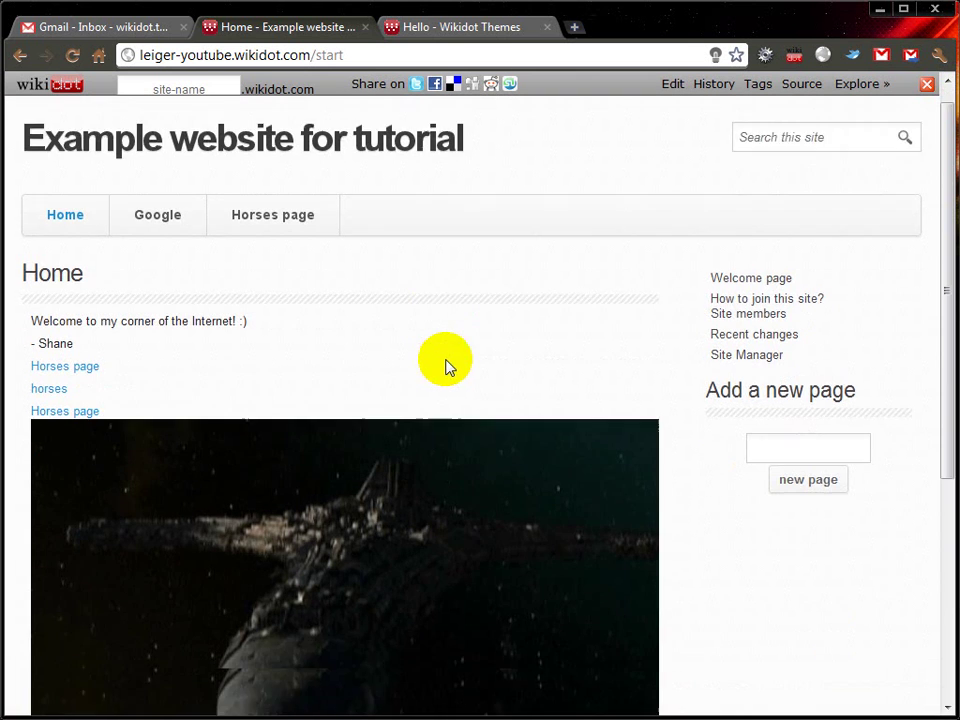
scroll(446, 381, "up", 1)
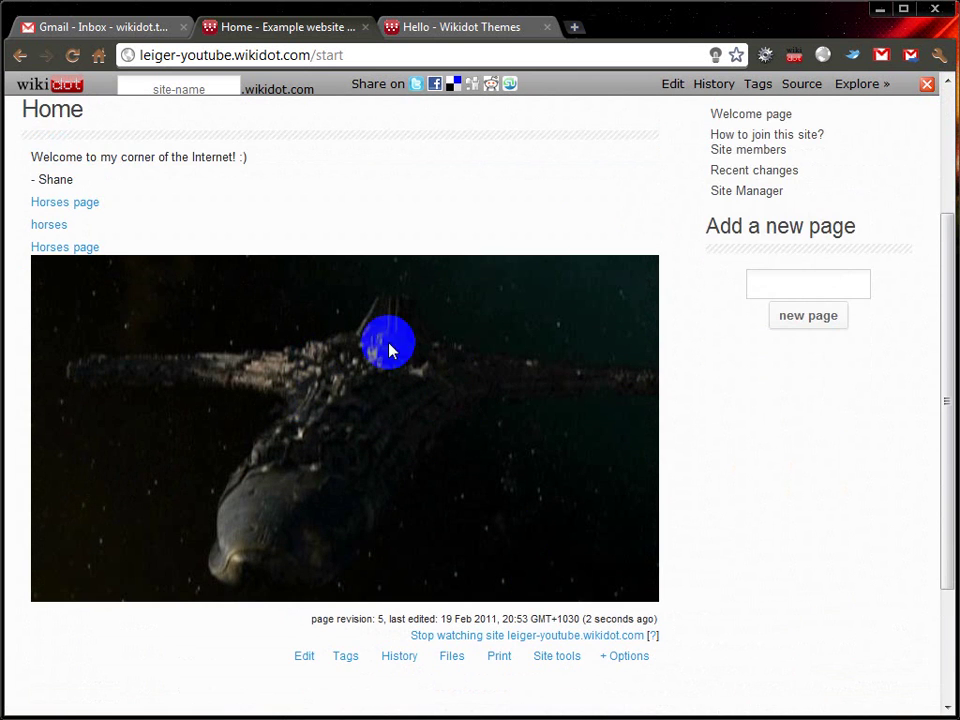
scroll(400, 360, "up", 3)
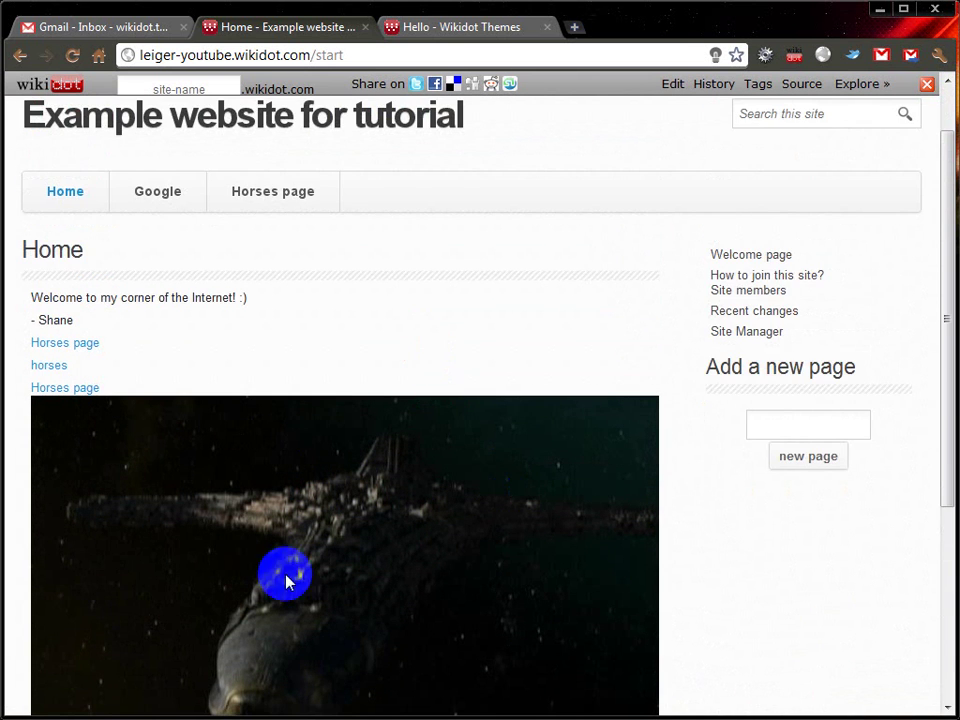
scroll(285, 574, "down", 2)
scroll(280, 460, "up", 3)
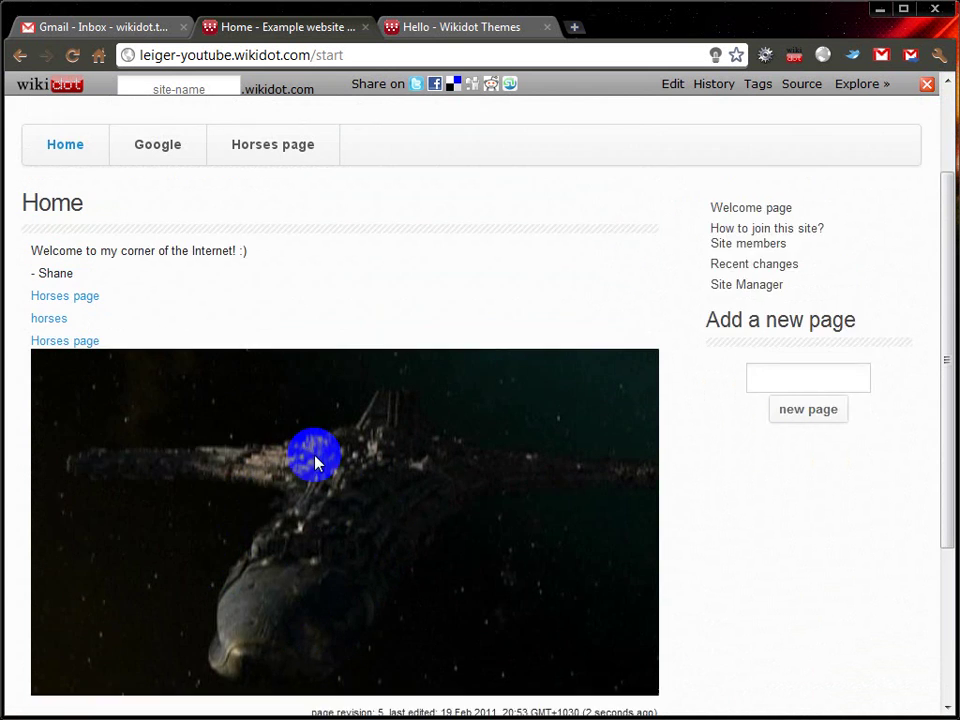